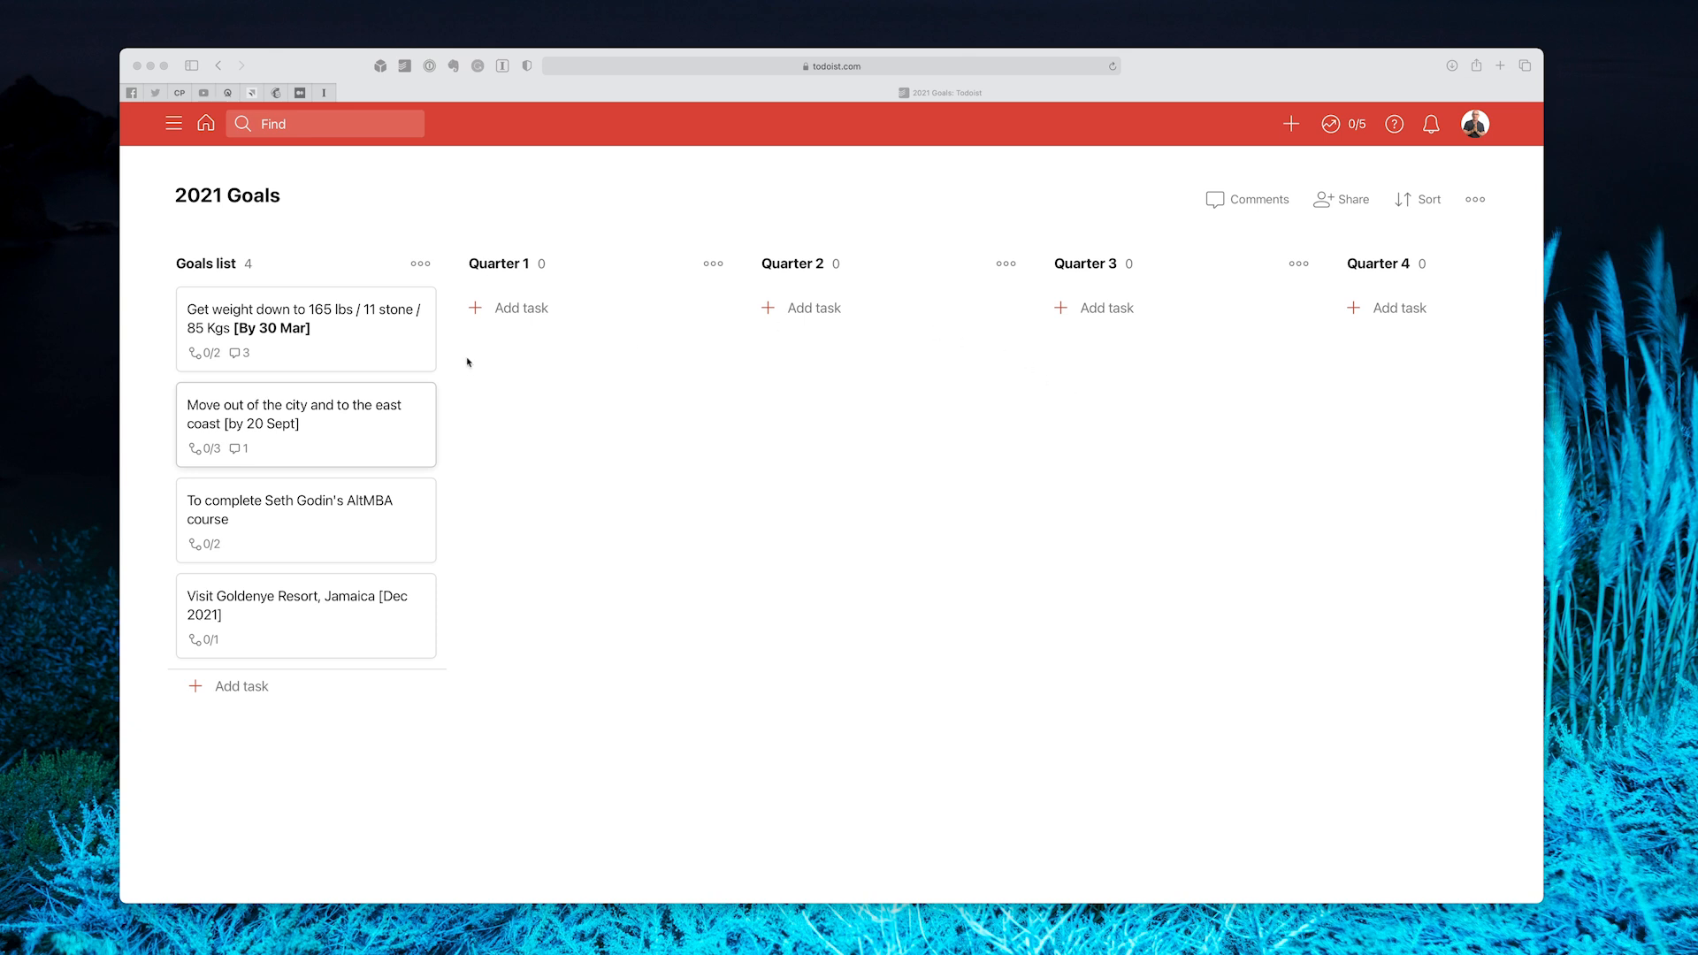
- Open the weight goal in the Goals list, view its raw name text in edit mode, and save it
{"action": "left_click", "coordinate": [376, 364]}
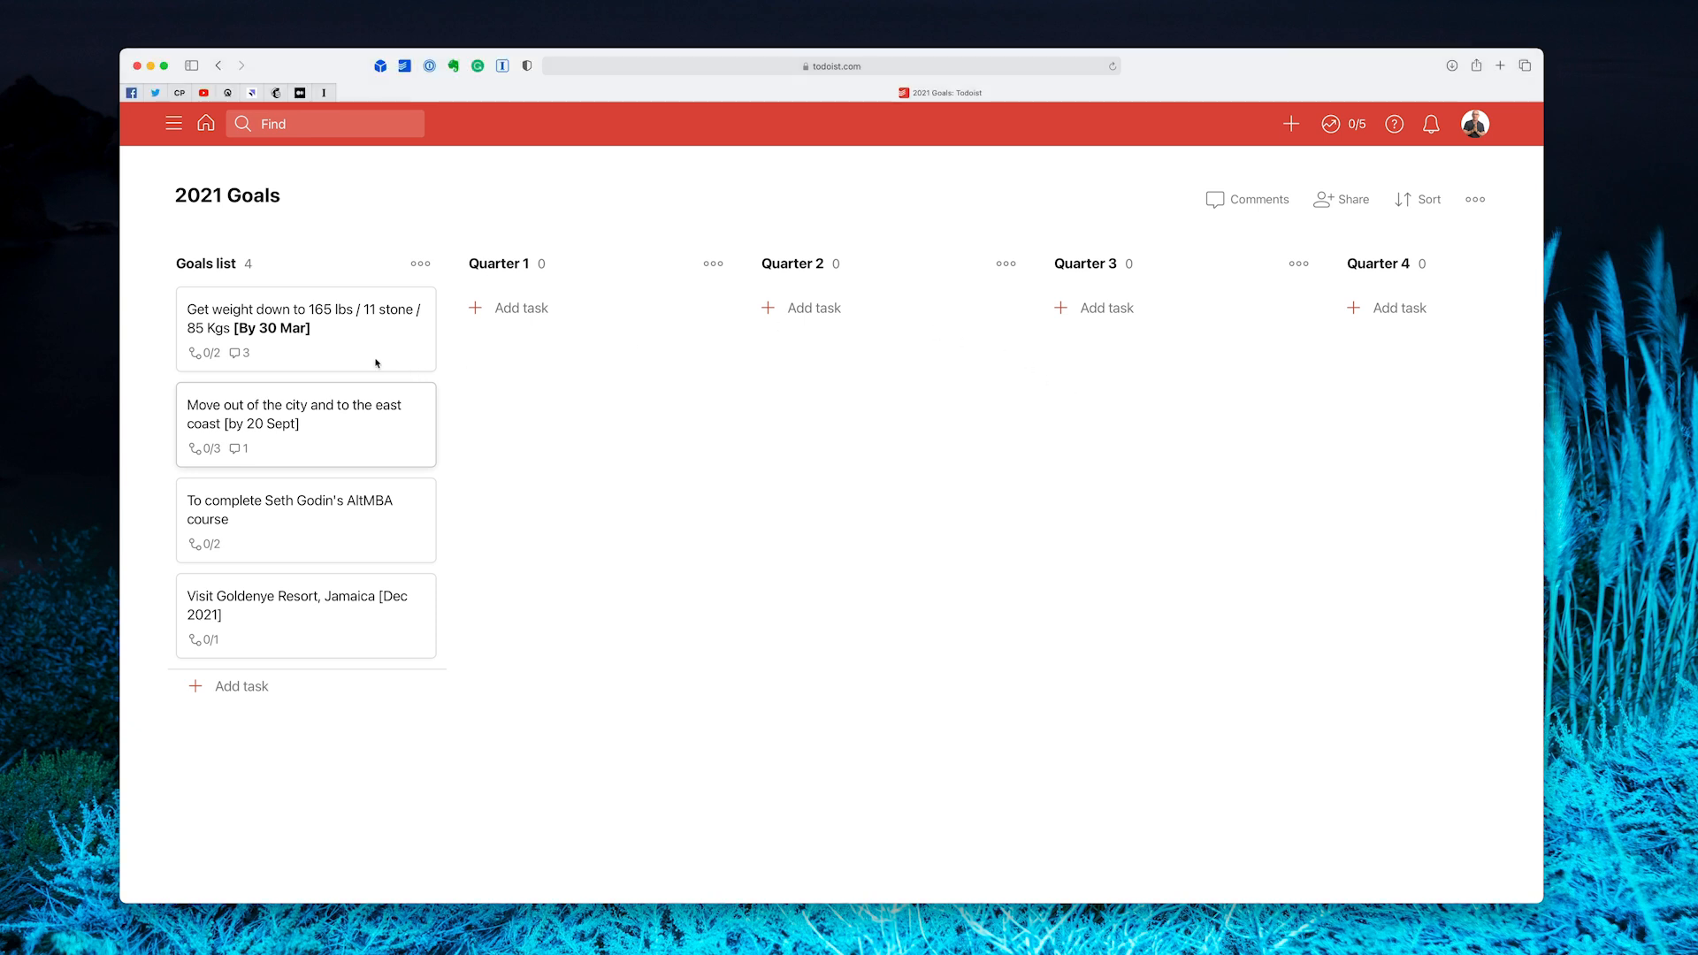
{"action": "left_click", "coordinate": [350, 343]}
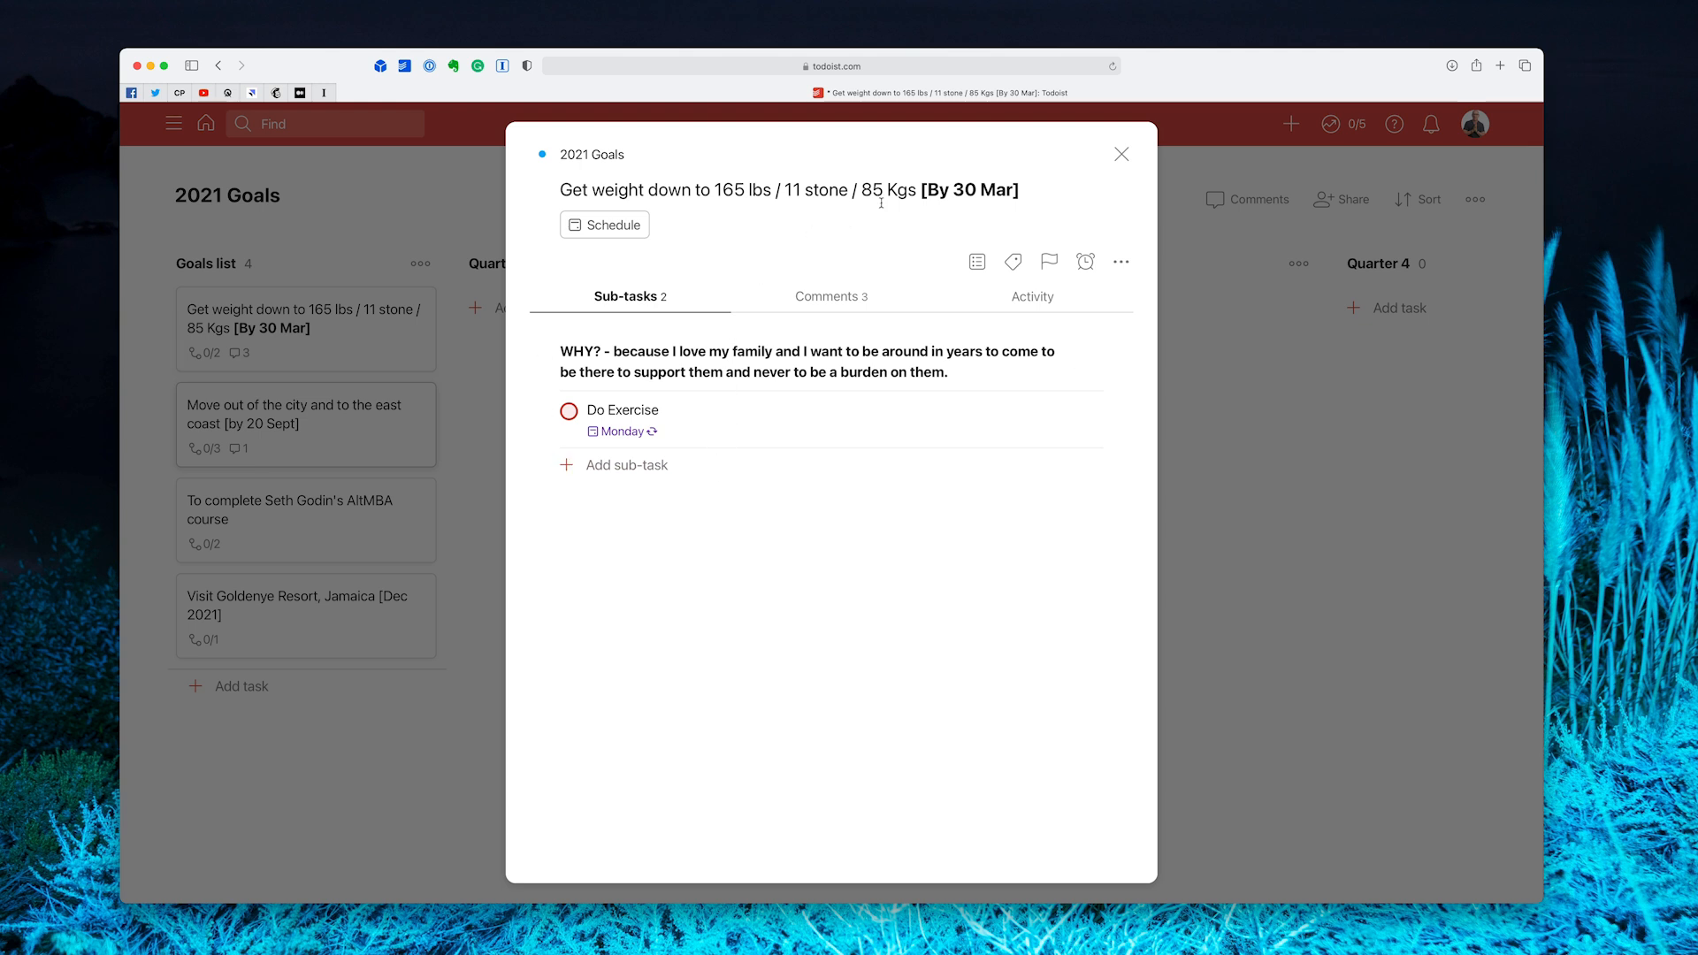
{"action": "left_click", "coordinate": [744, 192]}
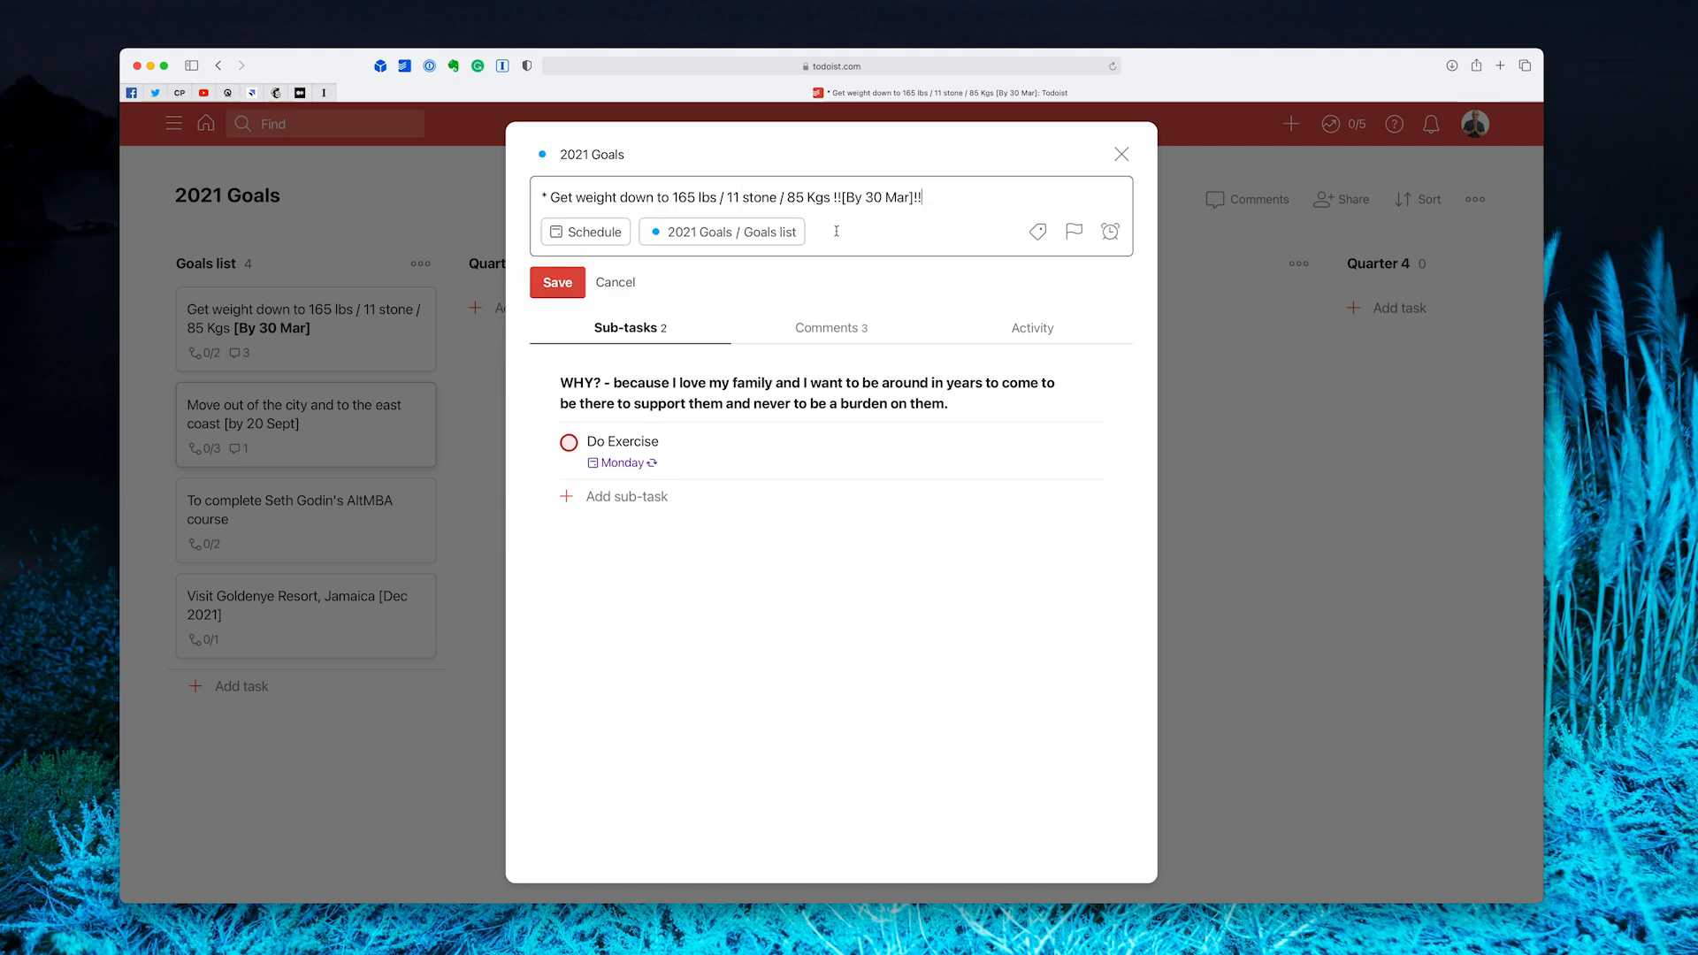
{"action": "left_click", "coordinate": [548, 292]}
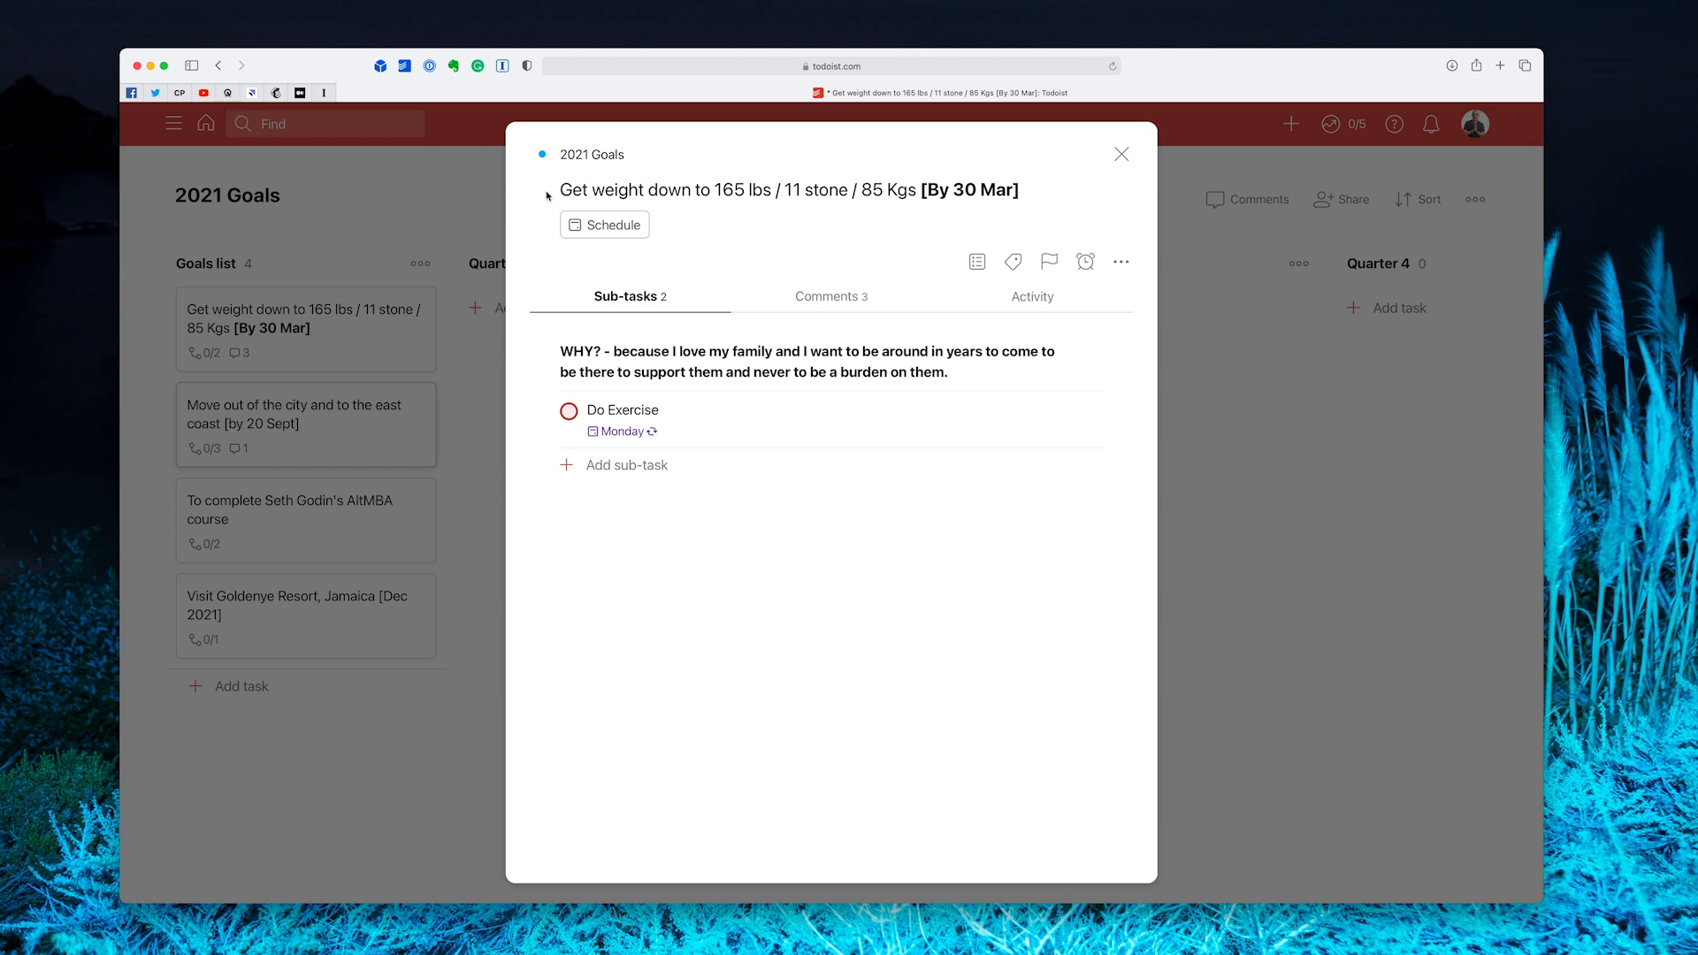
- Remove the leading asterisk and space from the weight goal's name and save the task
{"action": "left_click", "coordinate": [826, 187]}
{"action": "left_click", "coordinate": [544, 194]}
{"action": "type", "text": "*"}
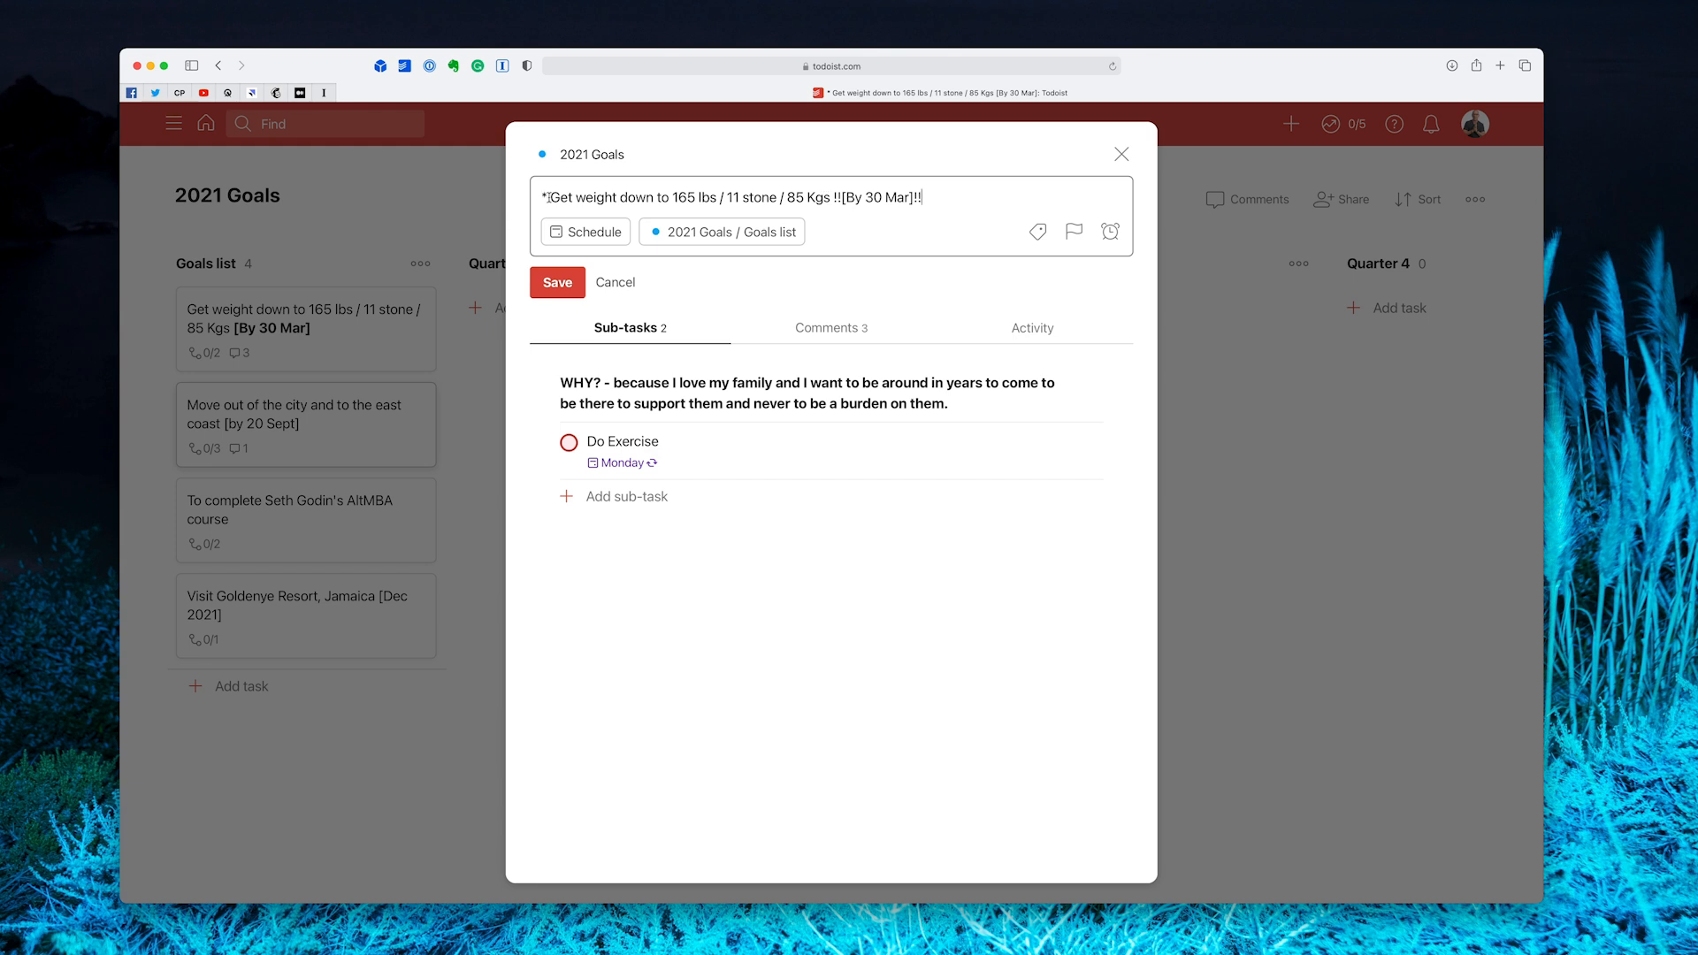
{"action": "left_click", "coordinate": [549, 196]}
{"action": "key", "text": "BackSpace"}
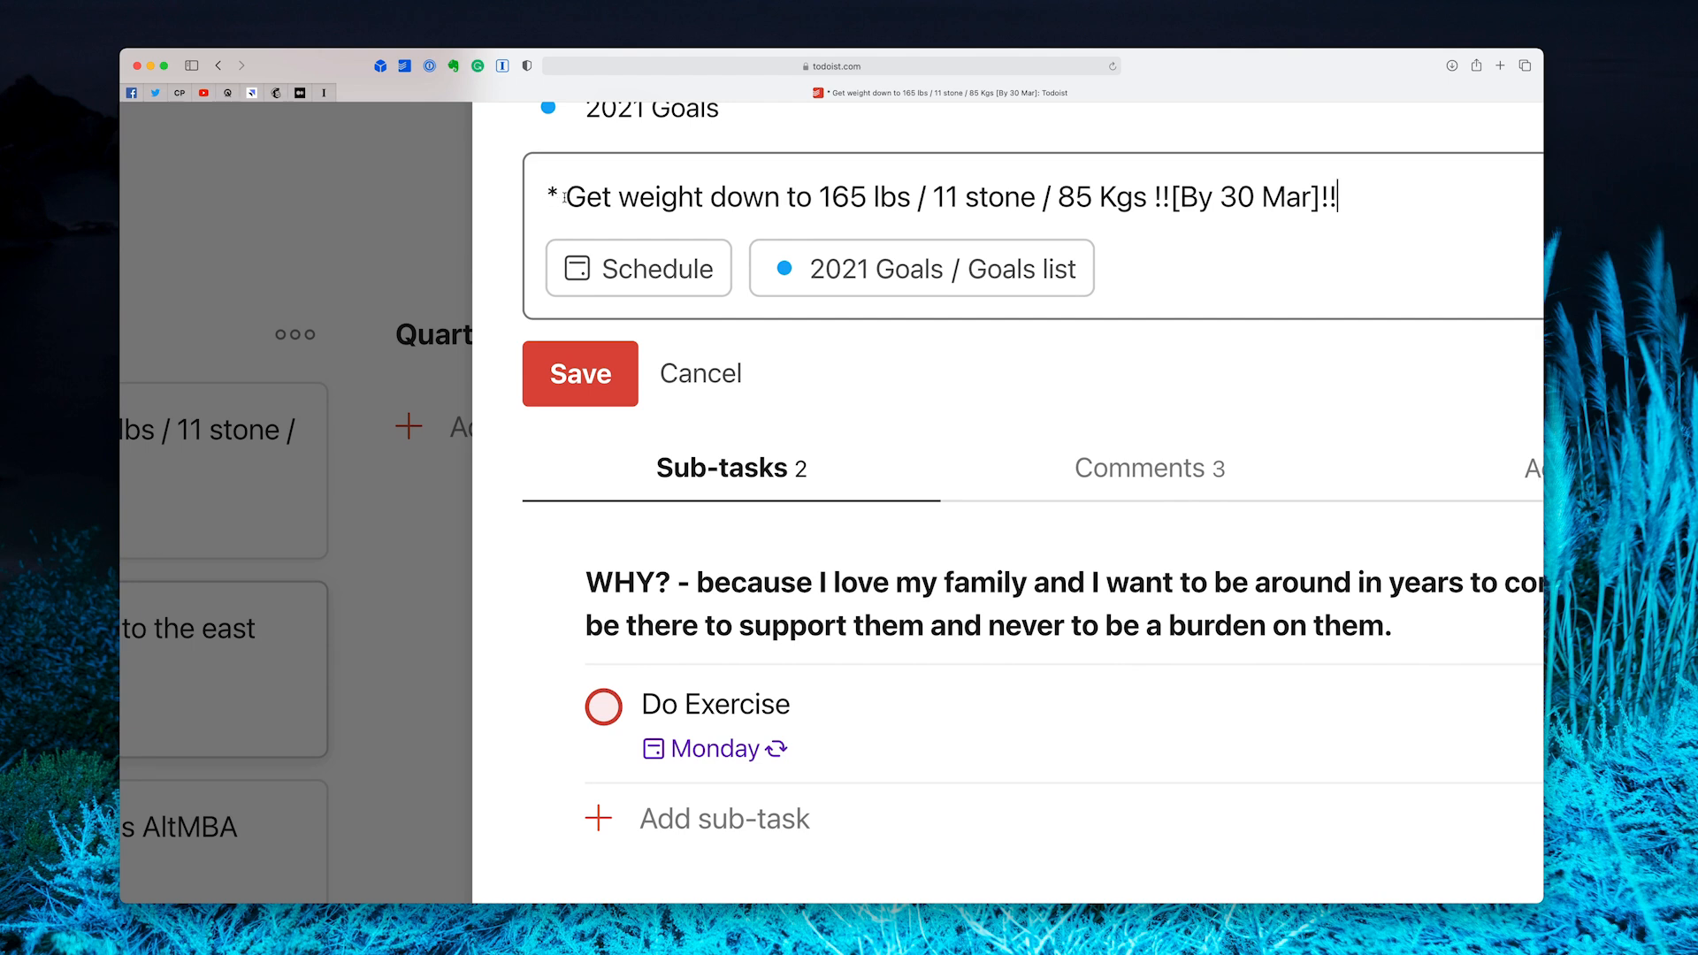
{"action": "left_click", "coordinate": [564, 196]}
{"action": "key", "text": "BackSpace"}
{"action": "key", "text": "BackSpace"}
{"action": "scroll", "coordinate": [564, 200], "scroll_direction": "down", "scroll_amount": 5}
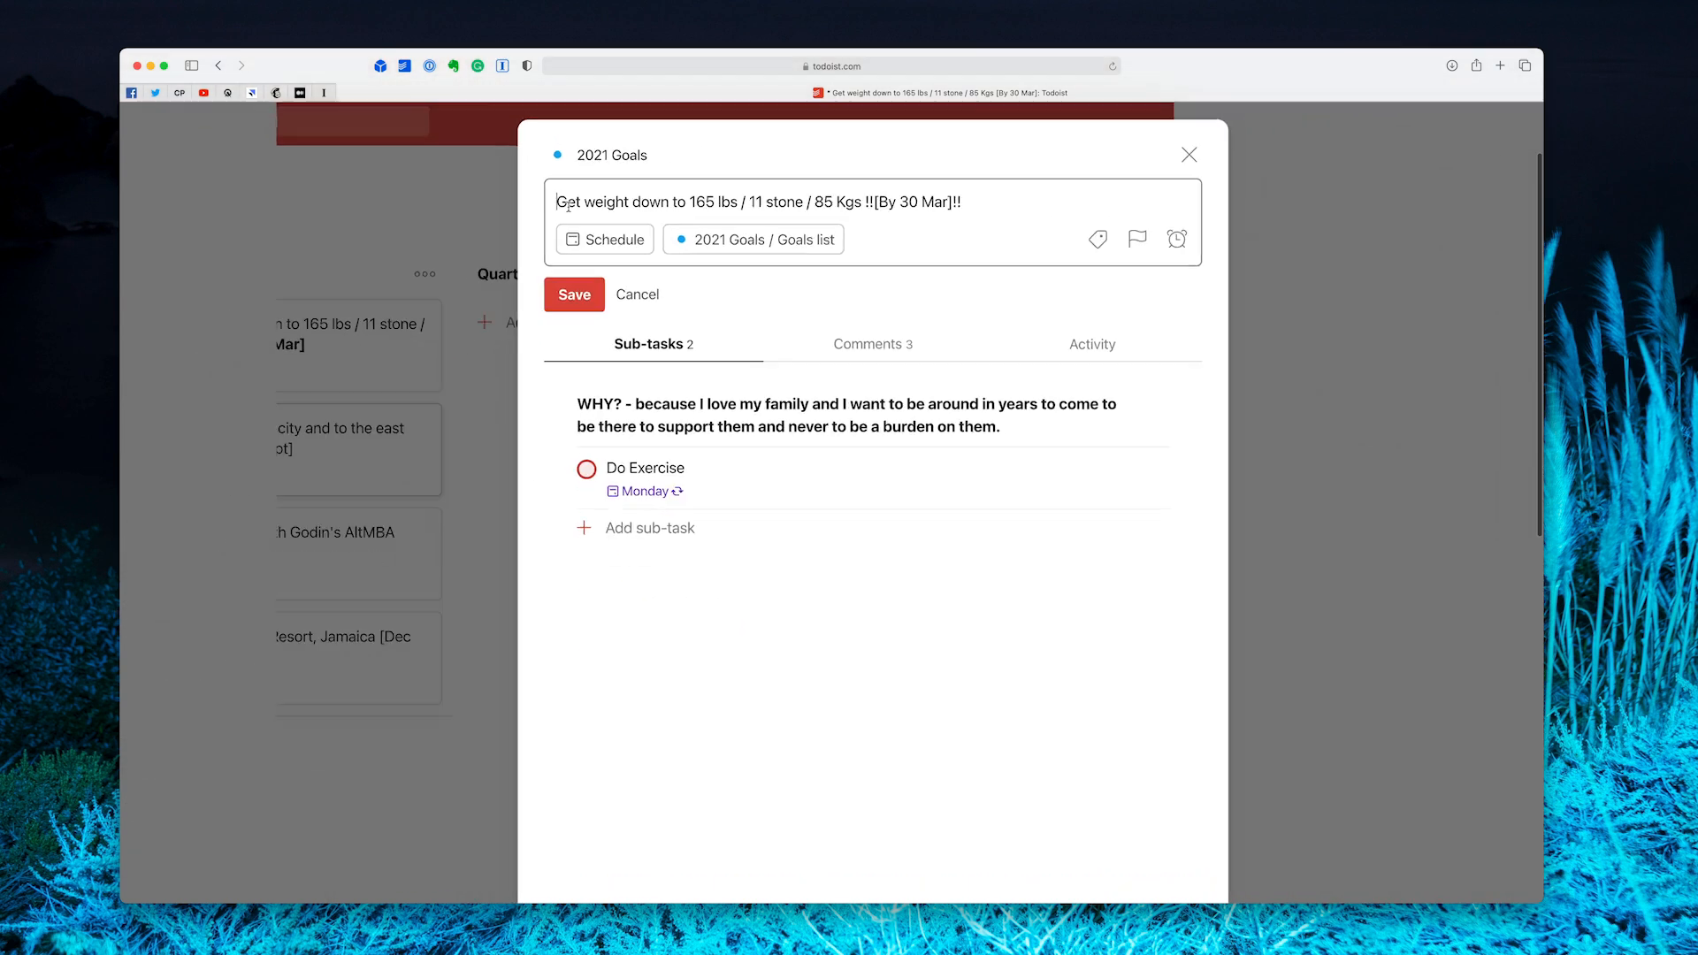
{"action": "left_click", "coordinate": [577, 293]}
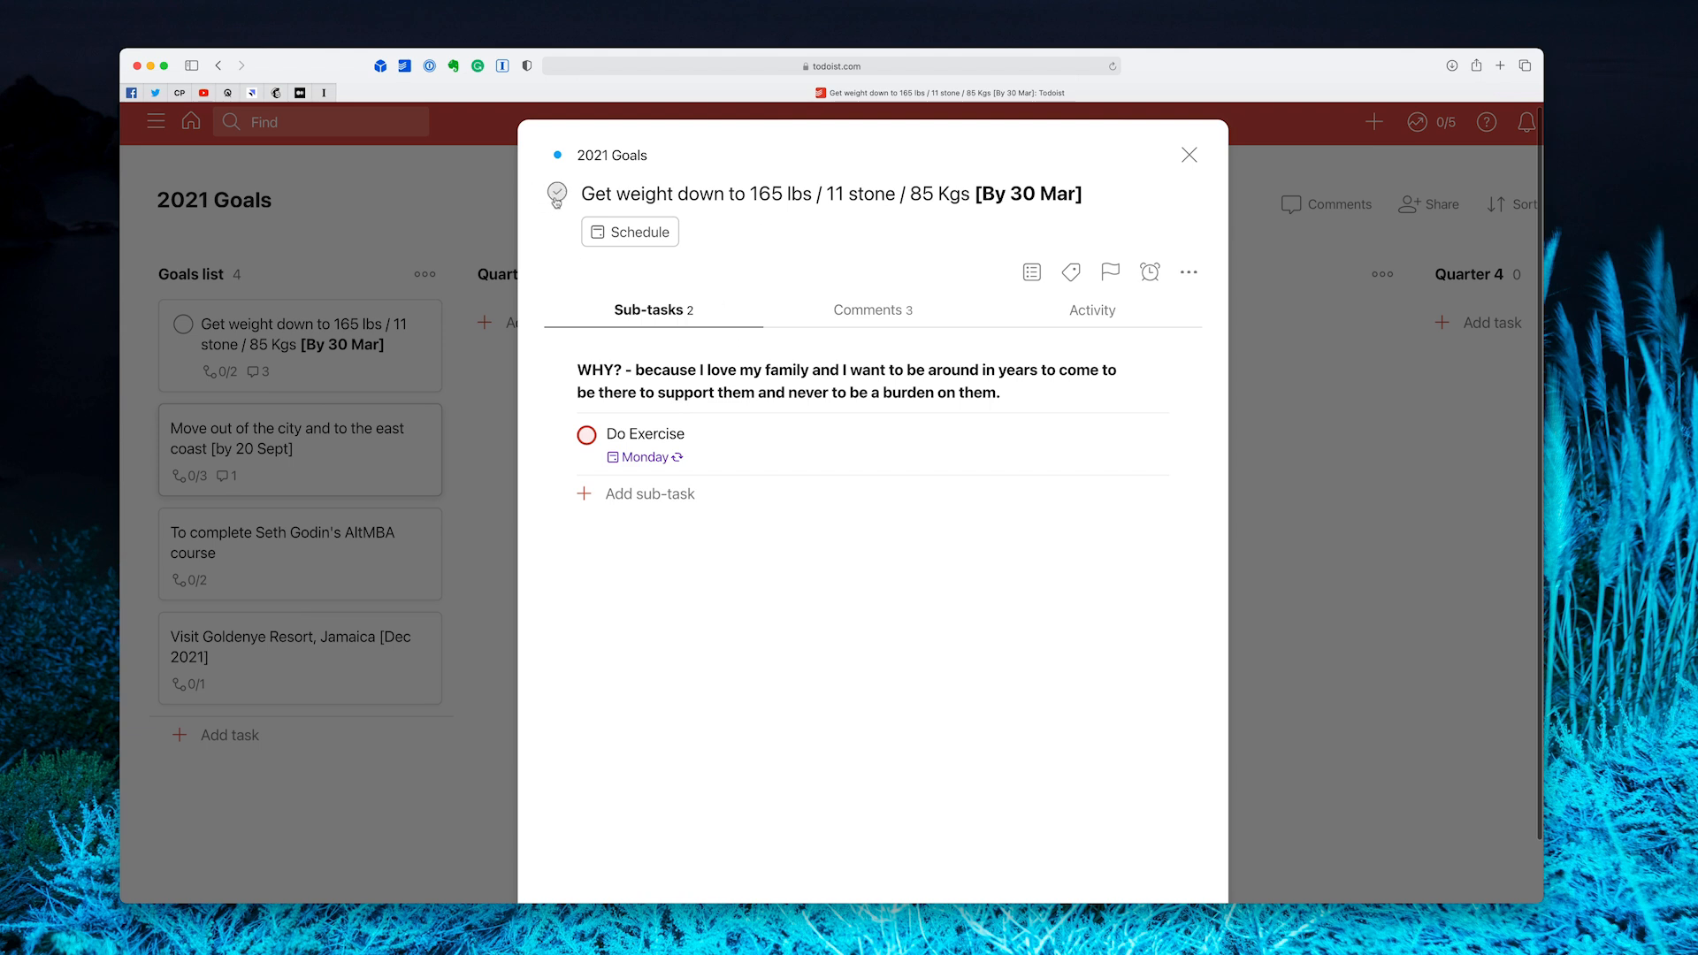
- Add an asterisk and a space in front of the weight goal's name and save the task
{"action": "left_click", "coordinate": [617, 196]}
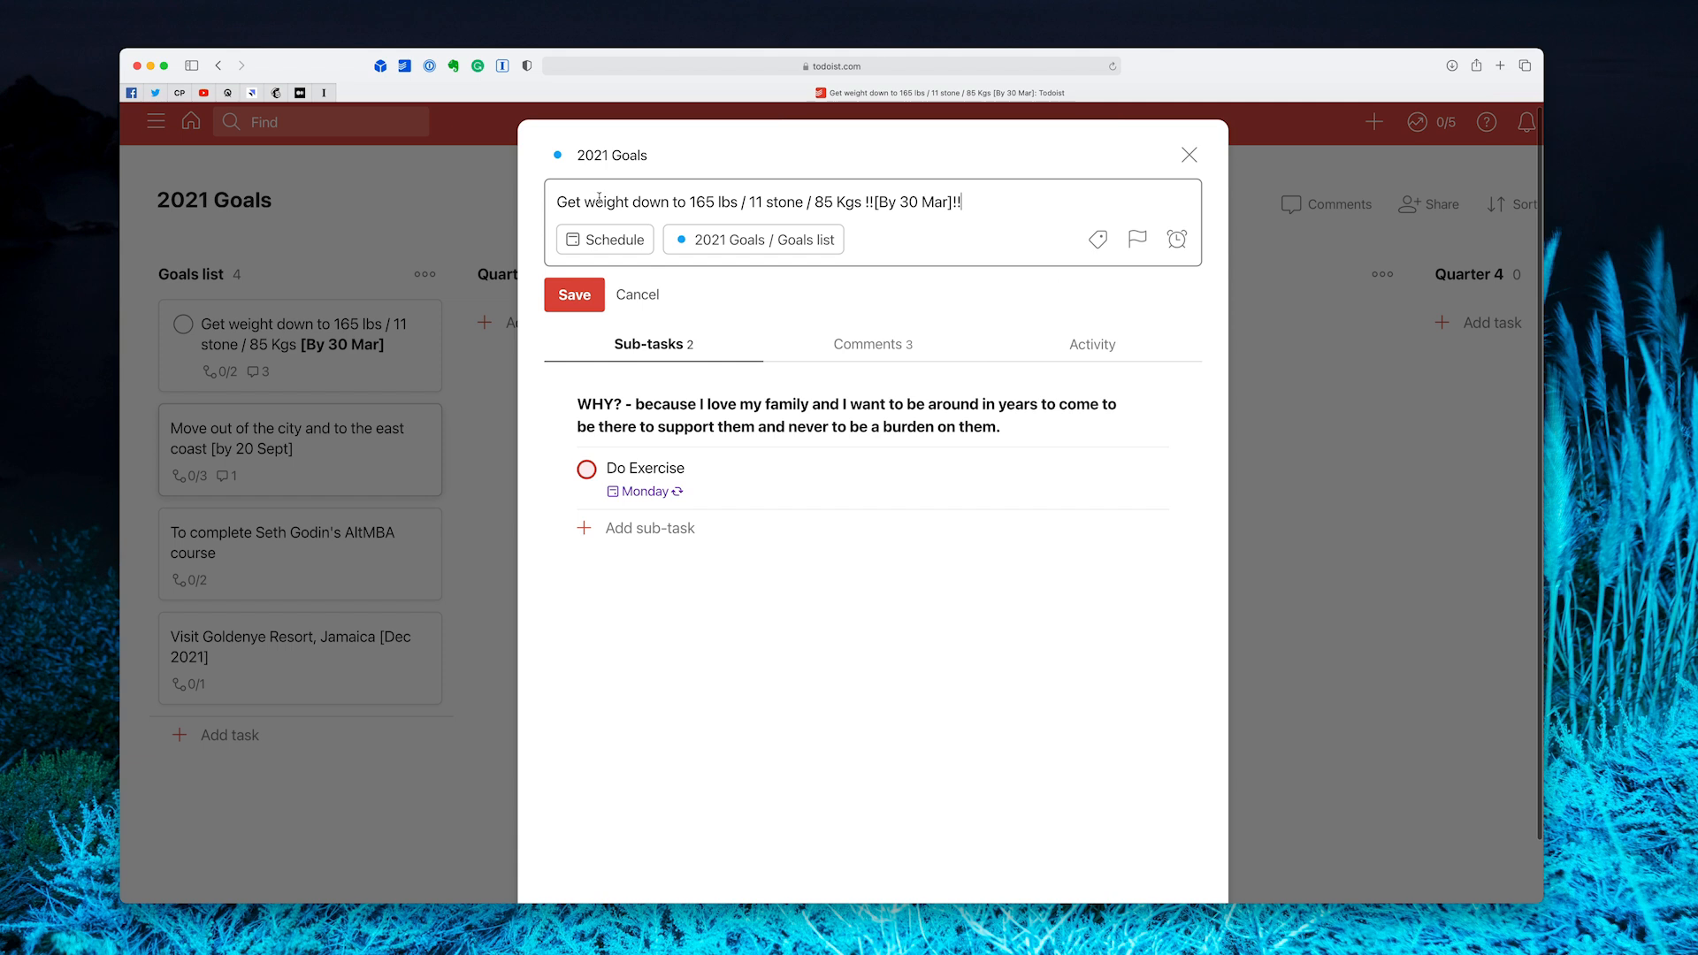
{"action": "scroll", "coordinate": [555, 206], "scroll_direction": "up", "scroll_amount": 5}
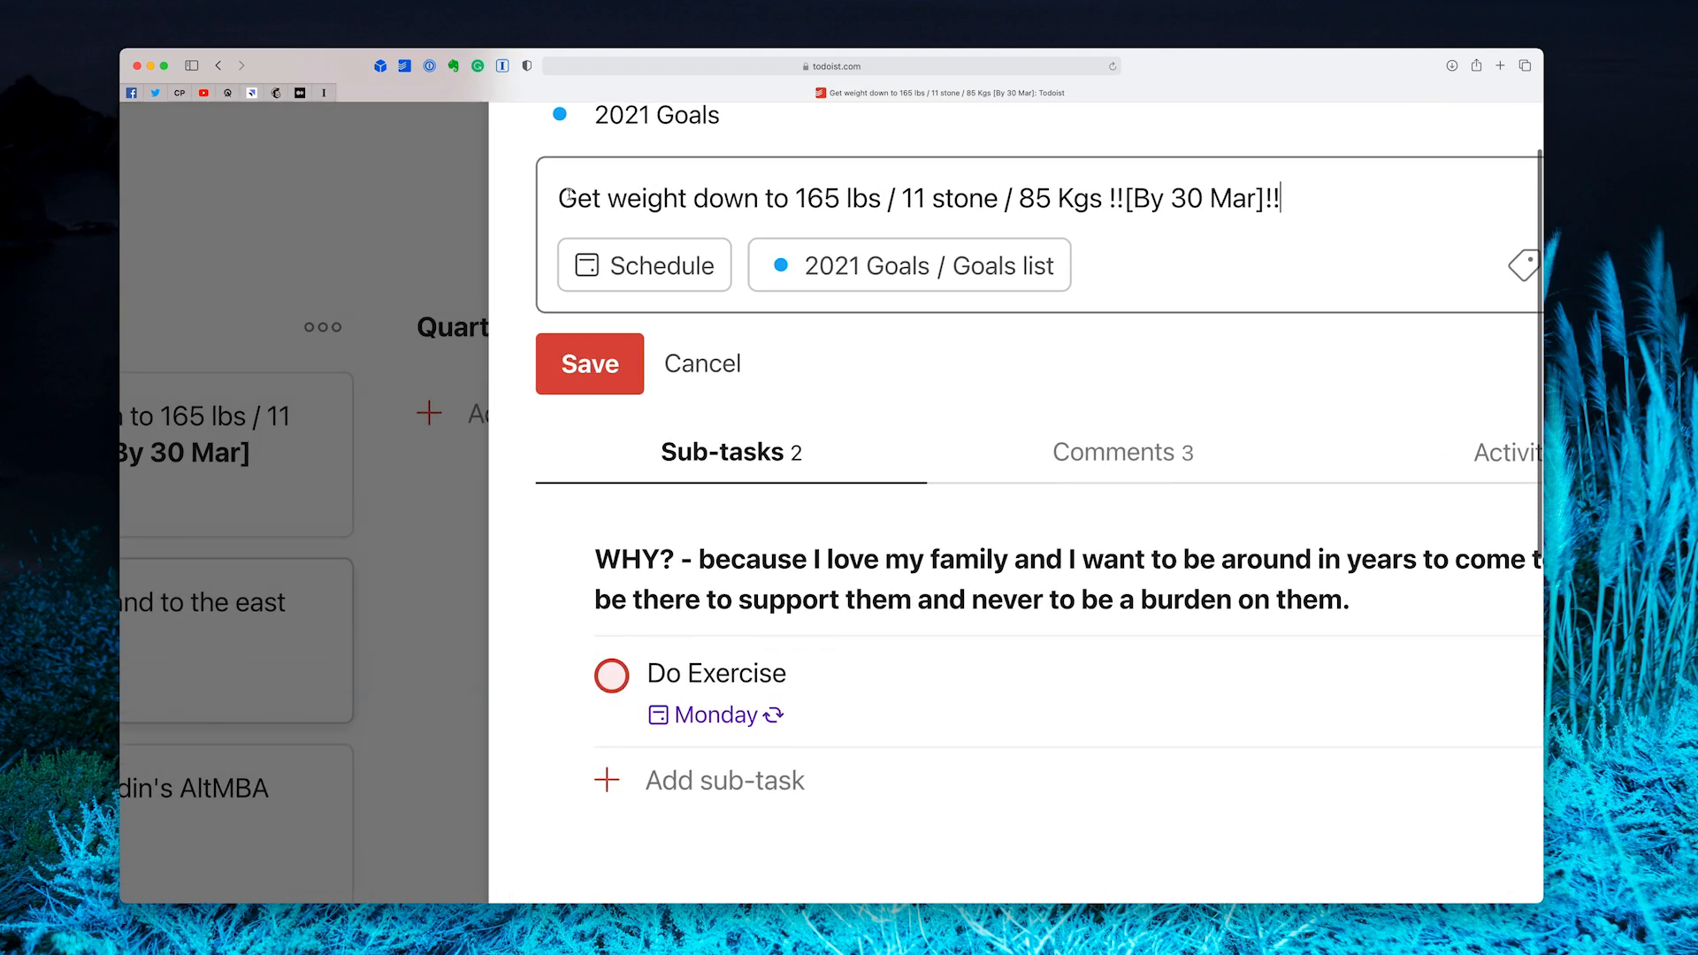
{"action": "left_click", "coordinate": [562, 197]}
{"action": "type", "text": "*"}
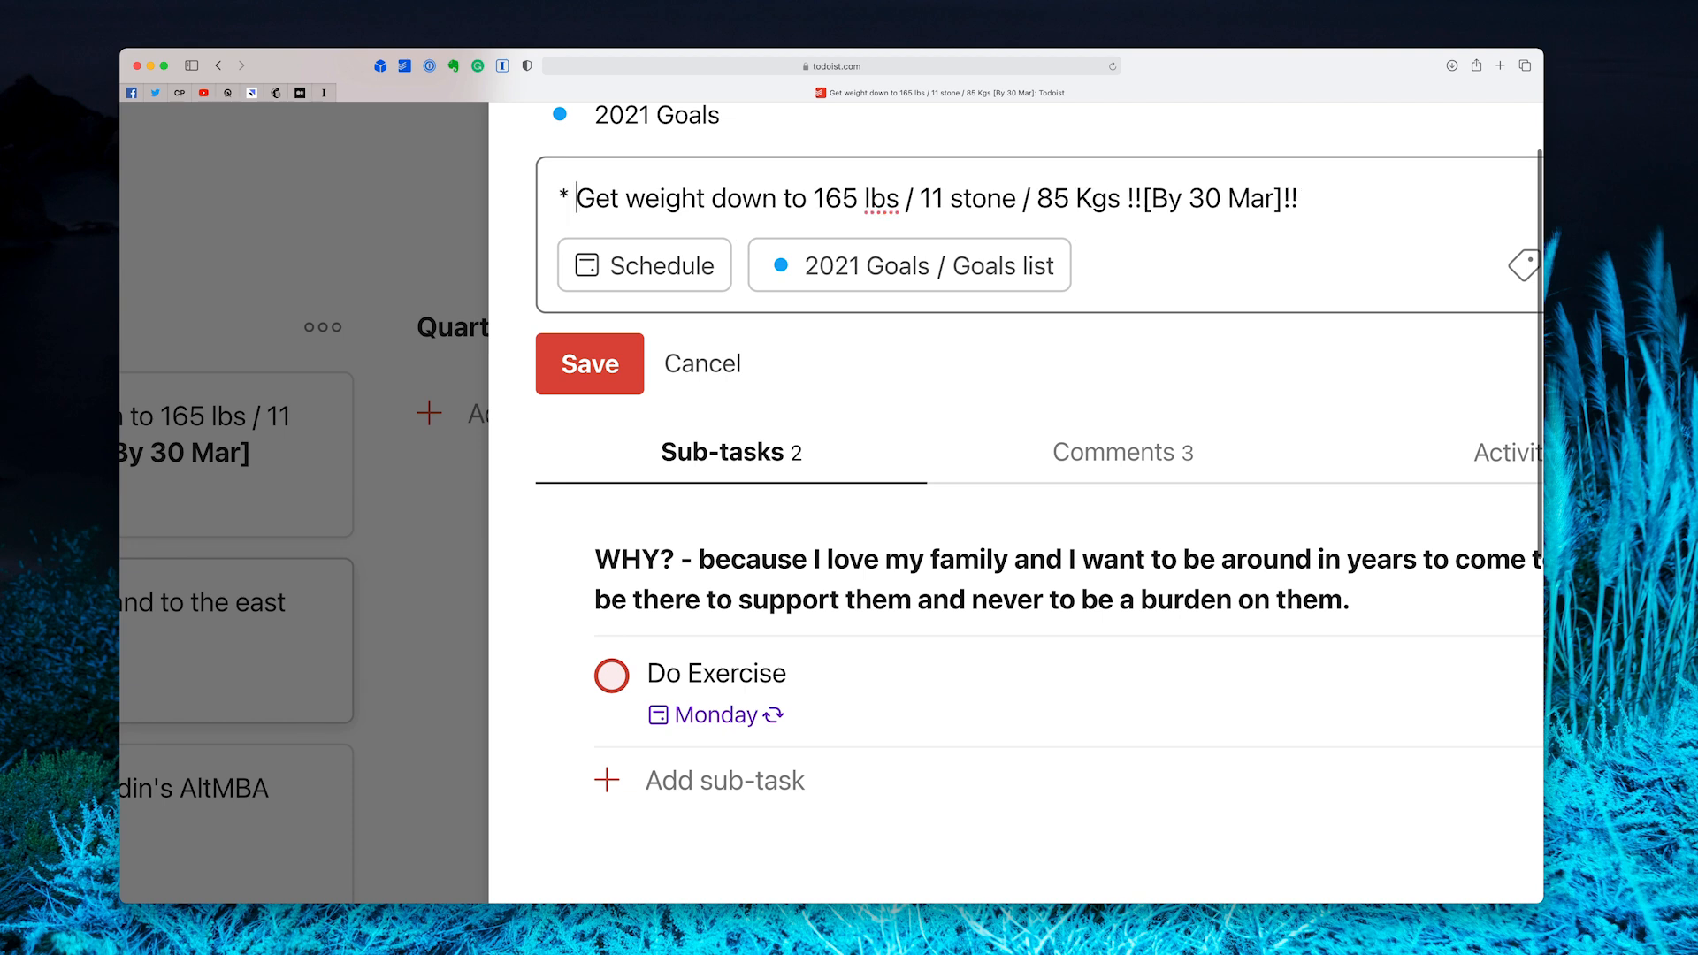
{"action": "left_click", "coordinate": [589, 382]}
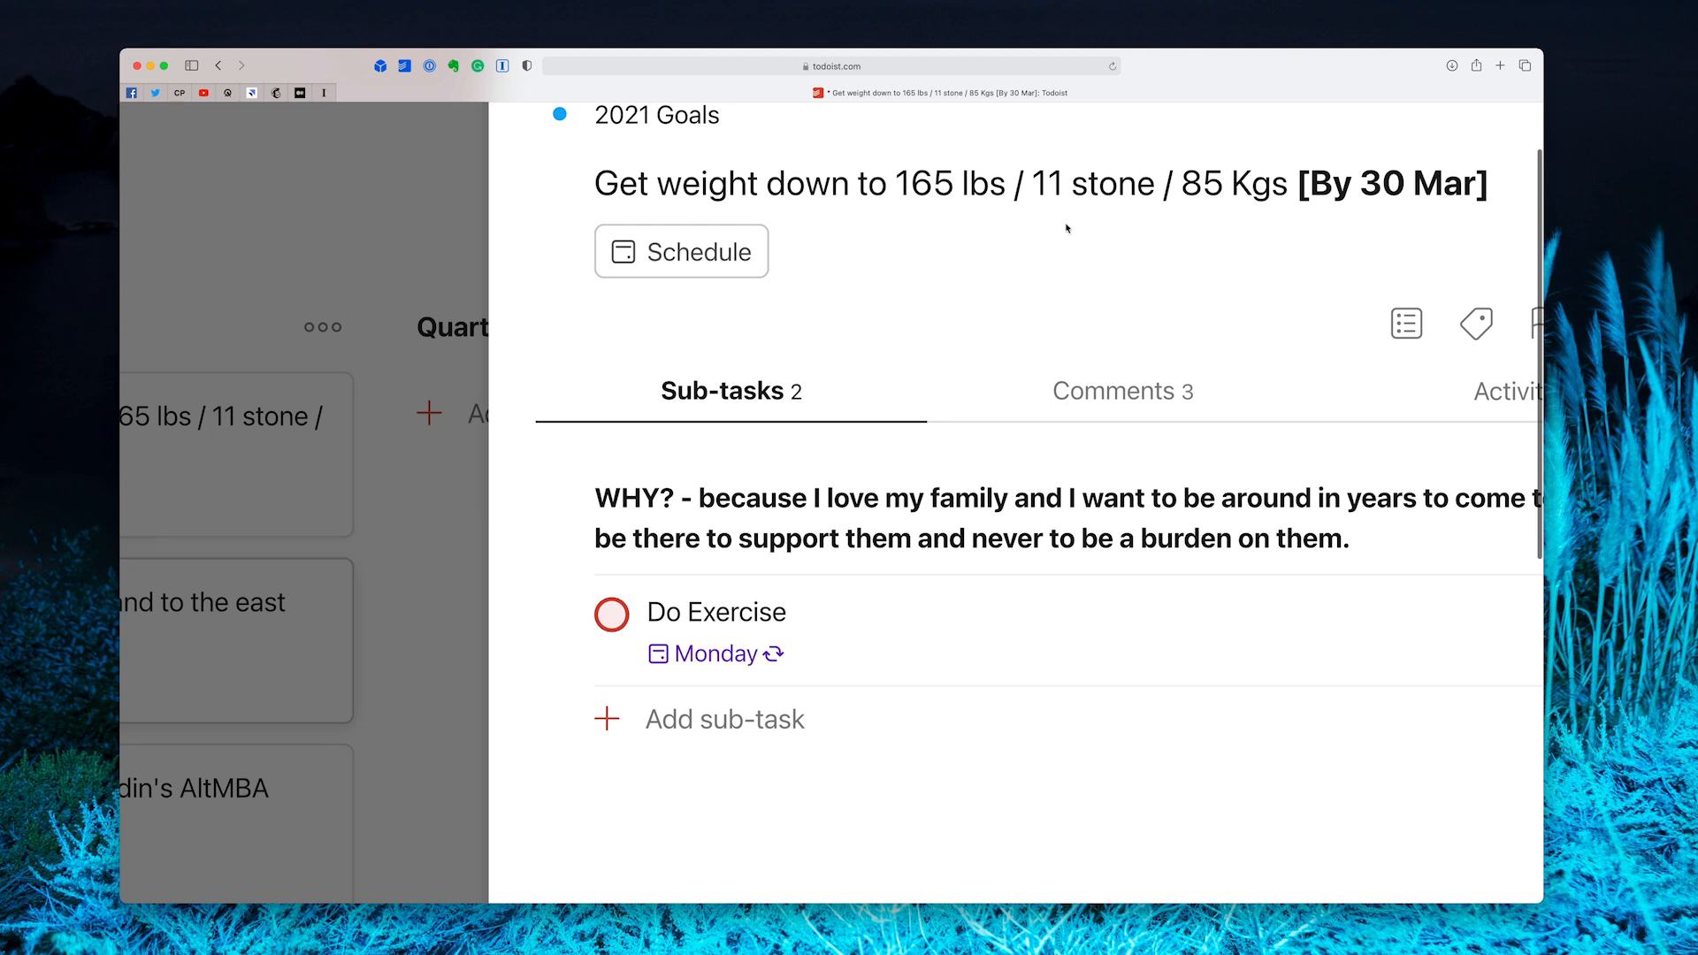
- Replace the bold deadline in the weight goal's name with the plain text "by 30 mar", not recognised as a due date
{"action": "left_click", "coordinate": [1297, 182]}
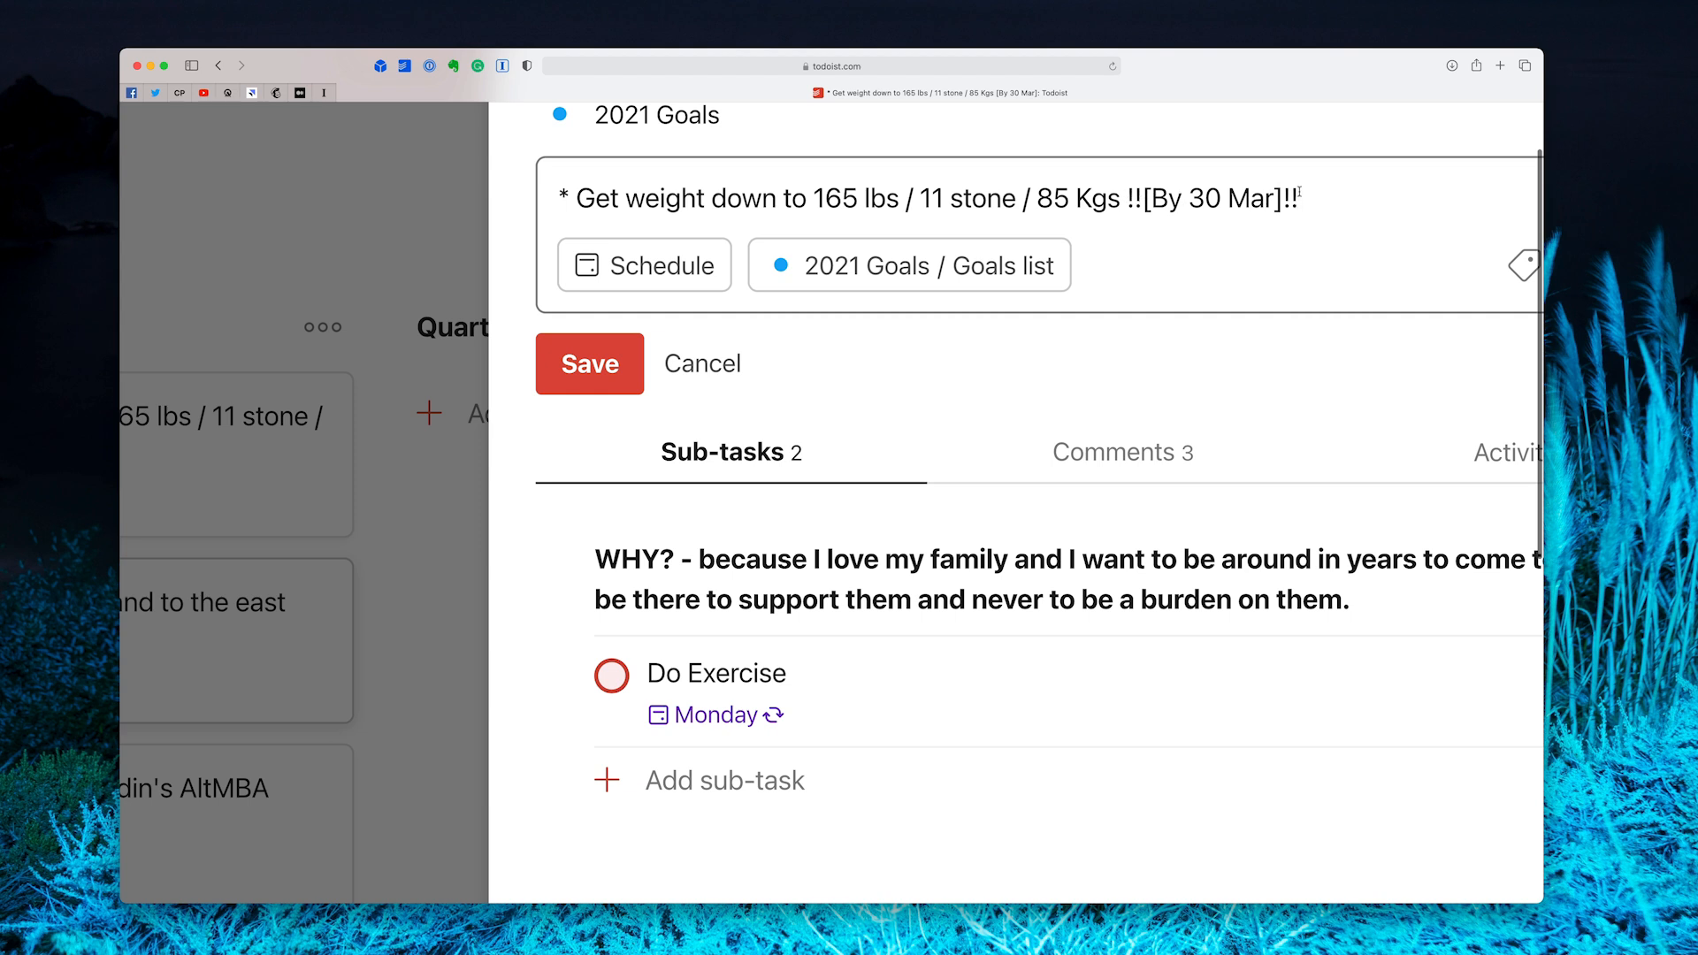
{"action": "left_click_drag", "start_coordinate": [1300, 197], "coordinate": [1133, 199]}
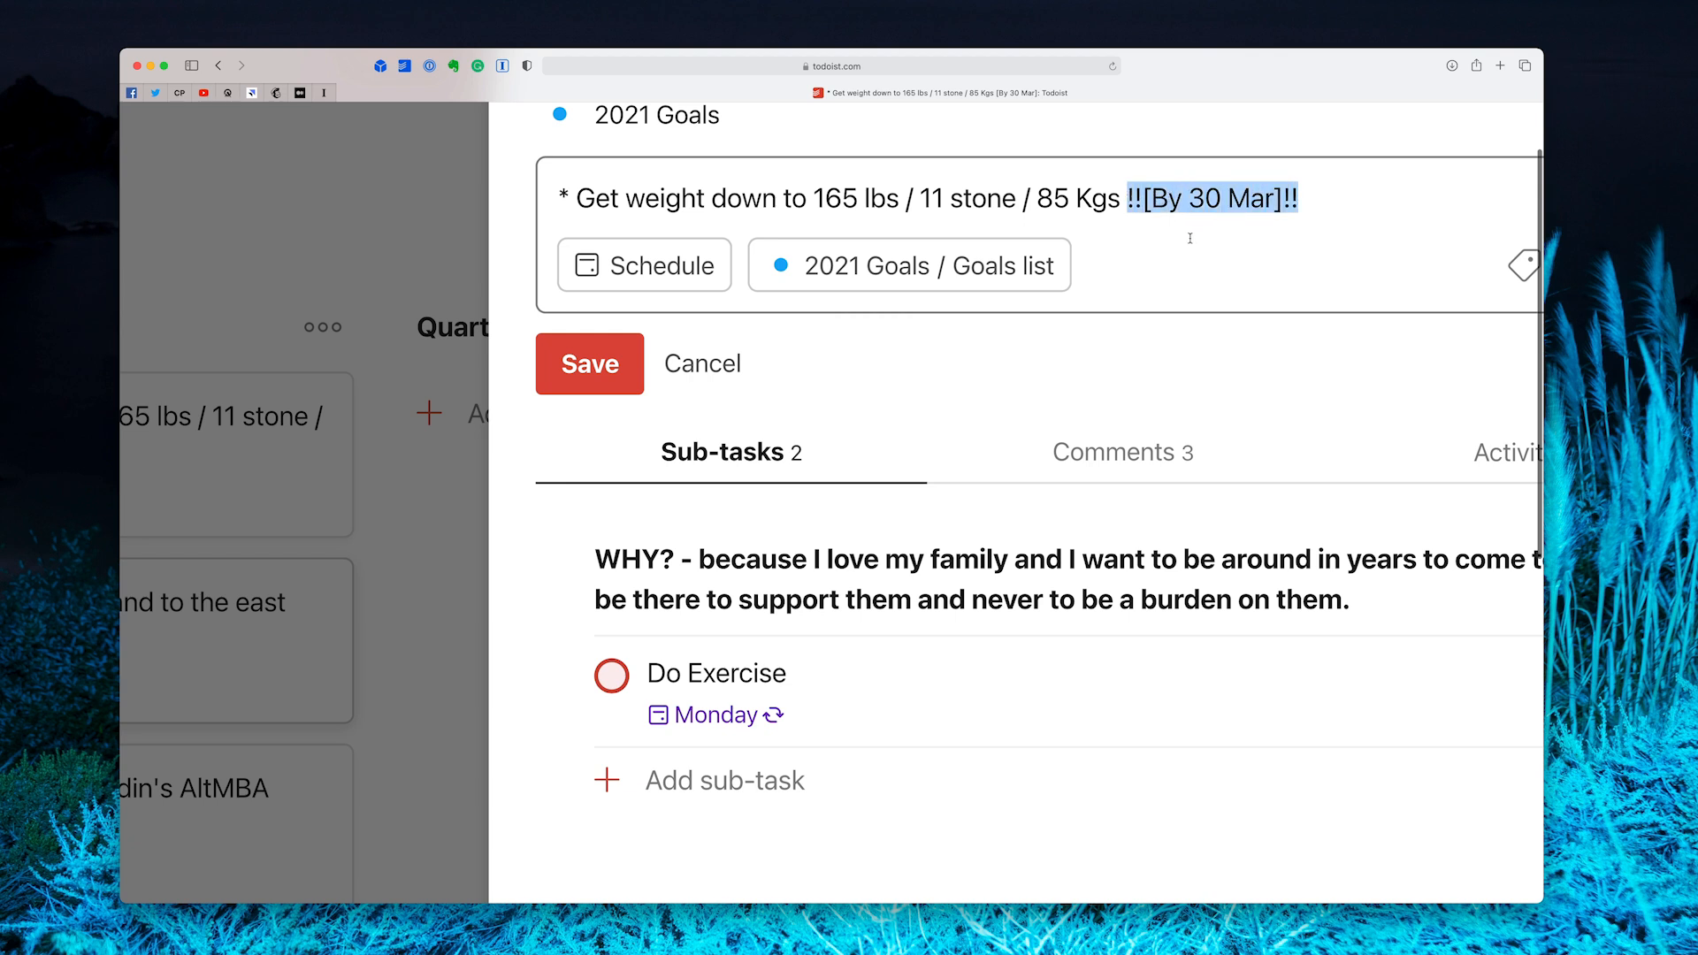
{"action": "type", "text": "by 30 mar"}
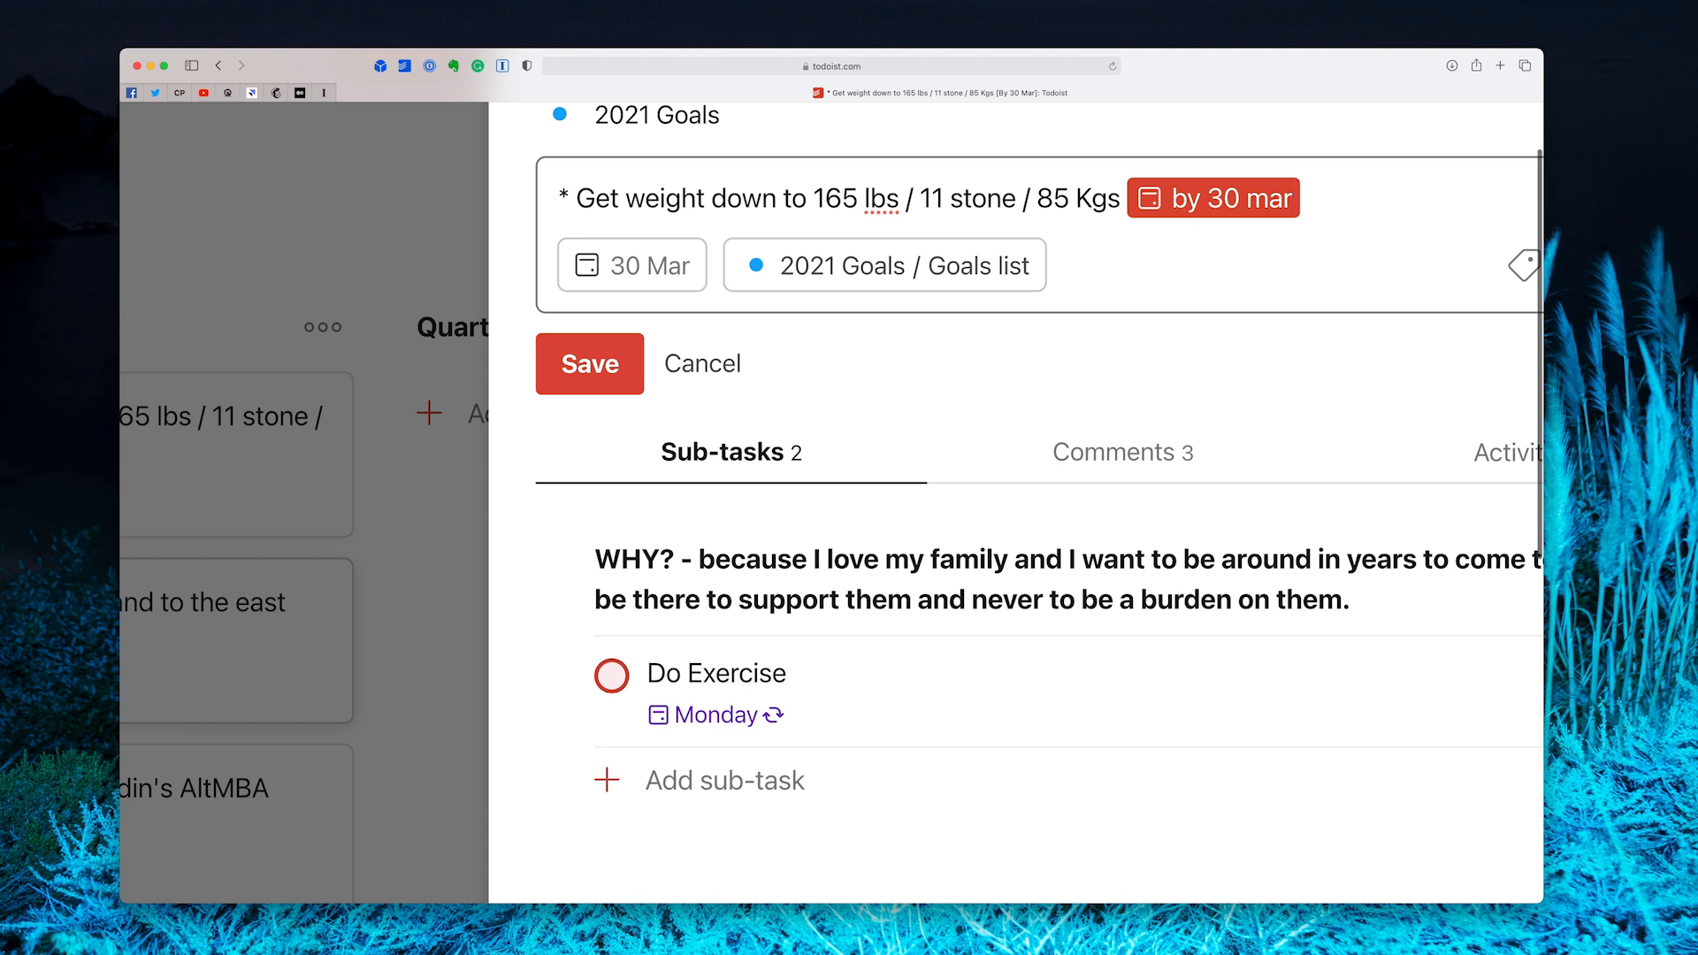
{"action": "key", "text": "BackSpace"}
- Enclose the deadline in square brackets and capitalise the month so it reads "[by 30 Mar]"
{"action": "key", "text": "Left"}
{"action": "key", "text": "Left"}
{"action": "key", "text": "Left"}
{"action": "key", "text": "Left"}
{"action": "key", "text": "Left"}
{"action": "key", "text": "Left"}
{"action": "key", "text": "Left"}
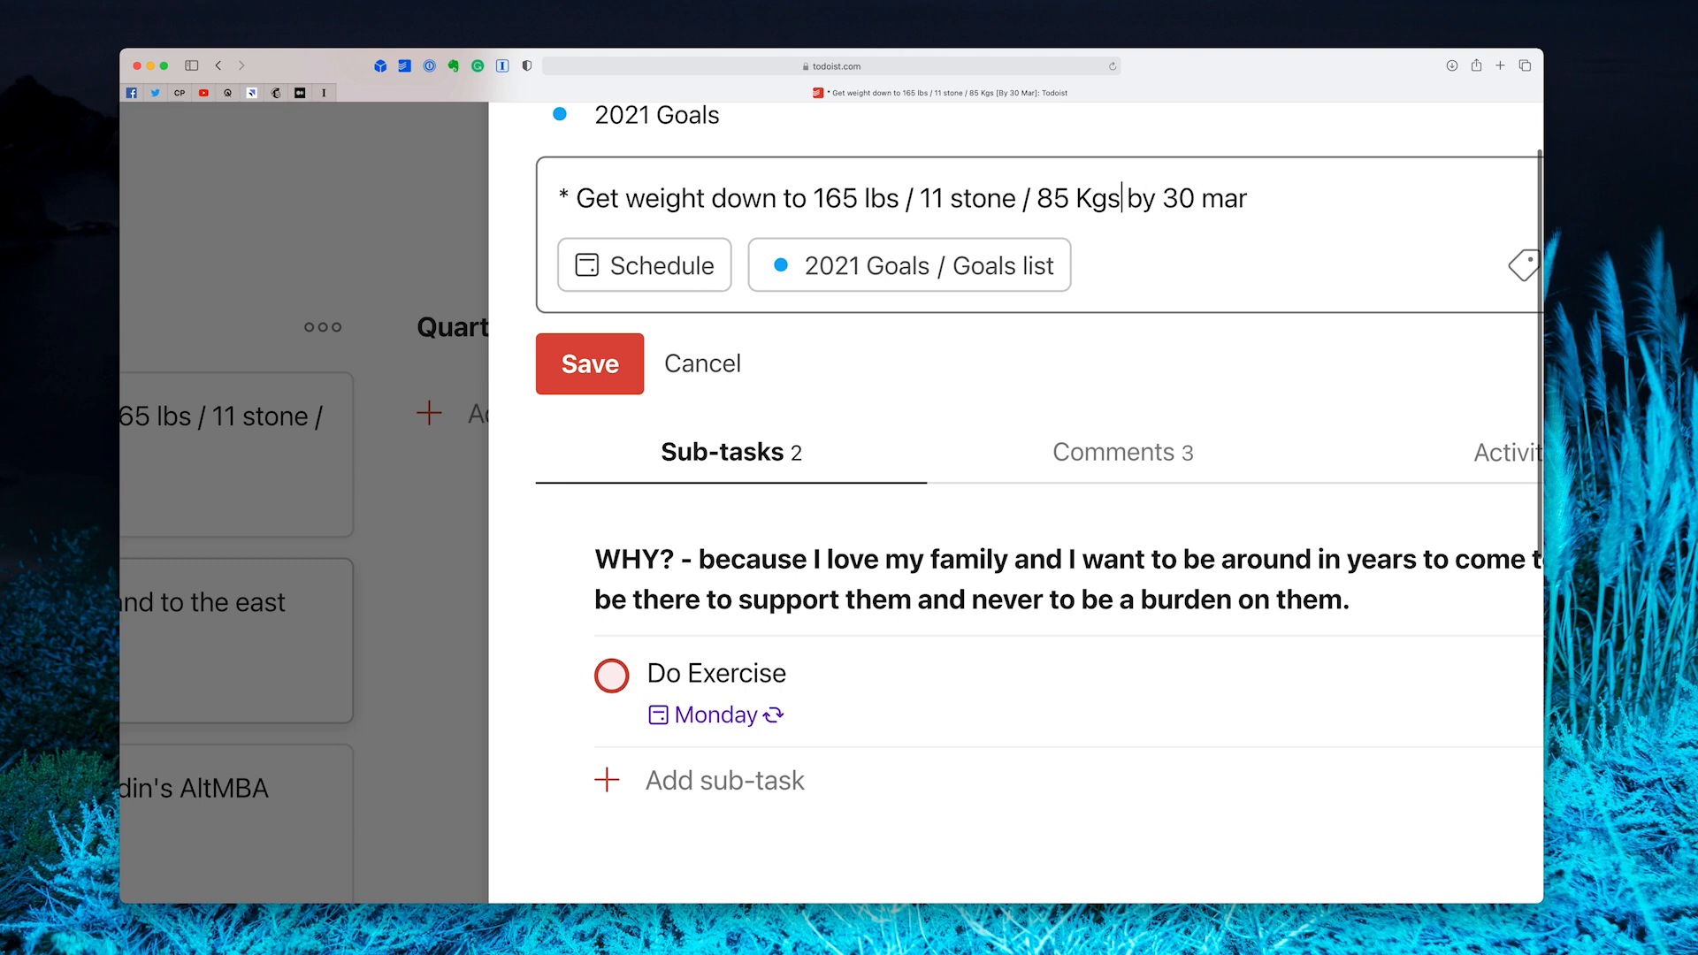
{"action": "type", "text": "["}
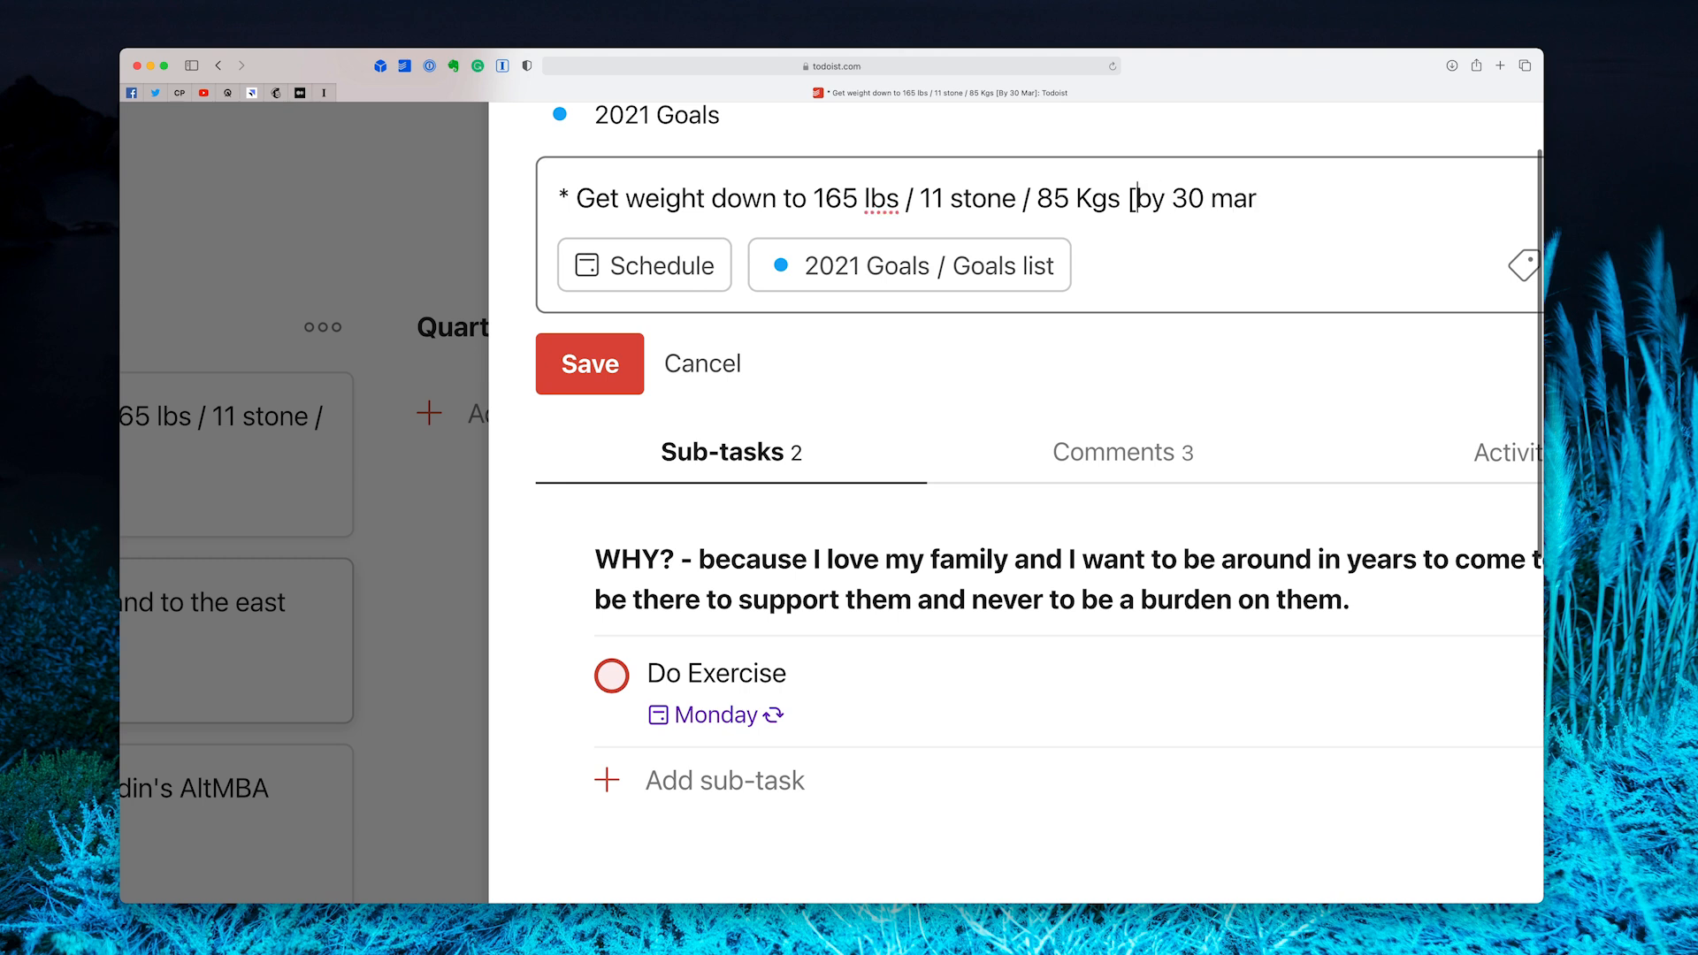
{"action": "left_click", "coordinate": [1236, 203]}
{"action": "key", "text": "BackSpace"}
{"action": "type", "text": "M"}
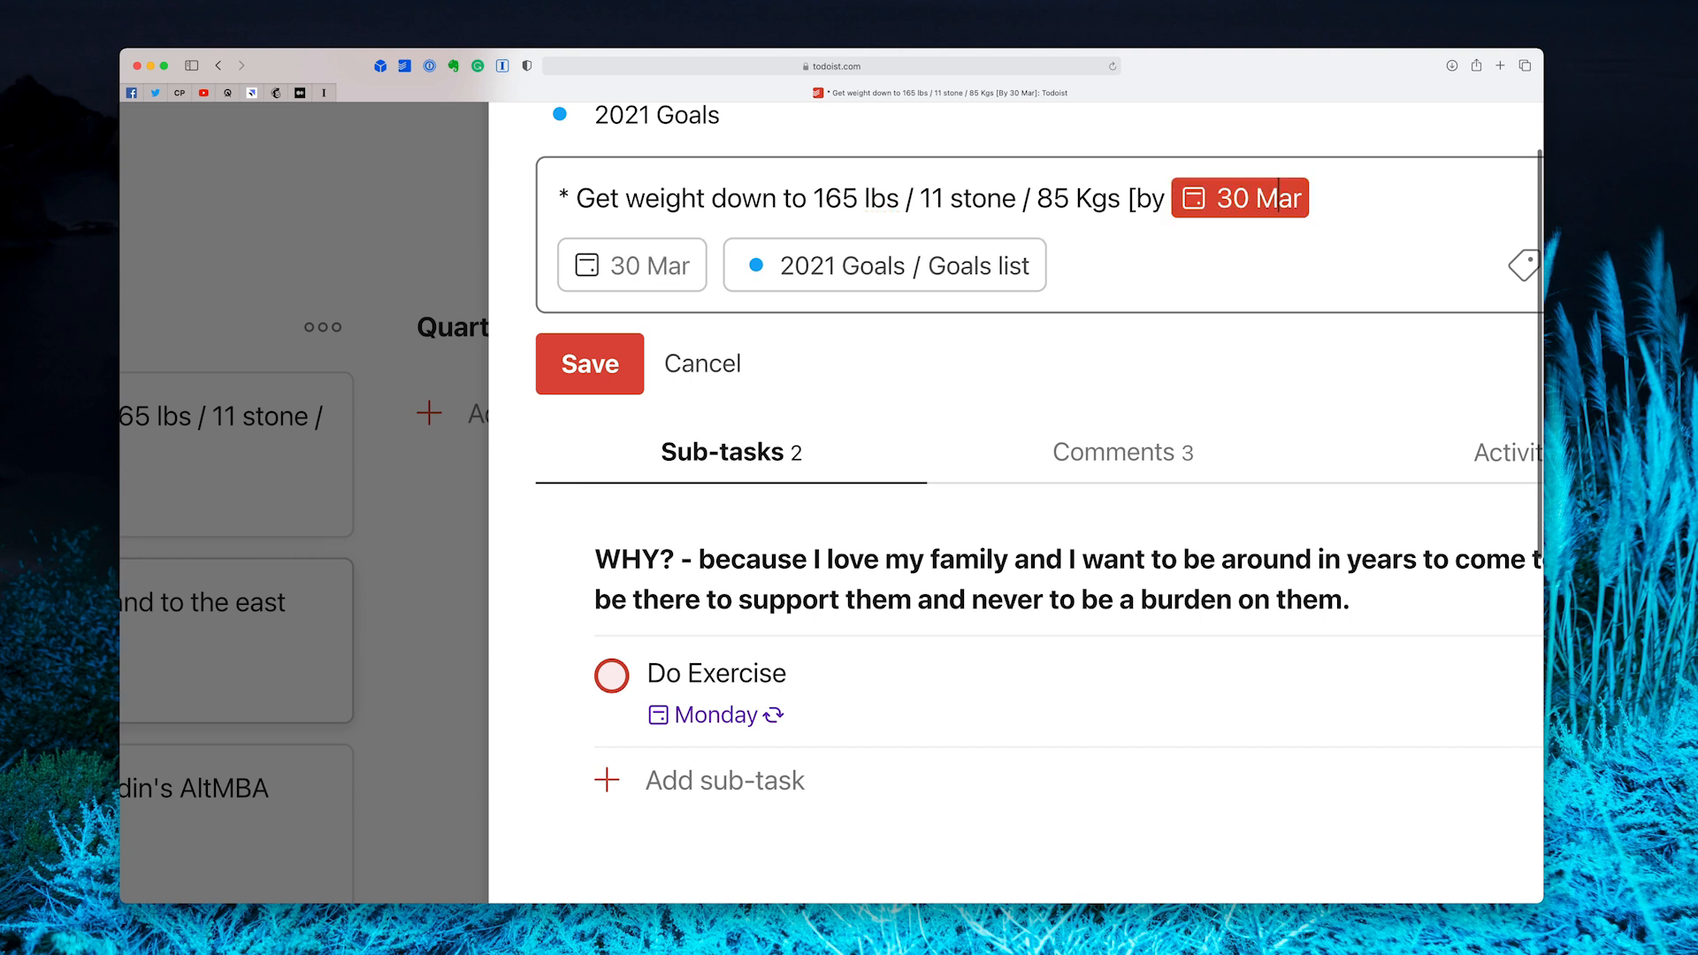
{"action": "key", "text": "Right"}
{"action": "key", "text": "Right"}
{"action": "type", "text": "]"}
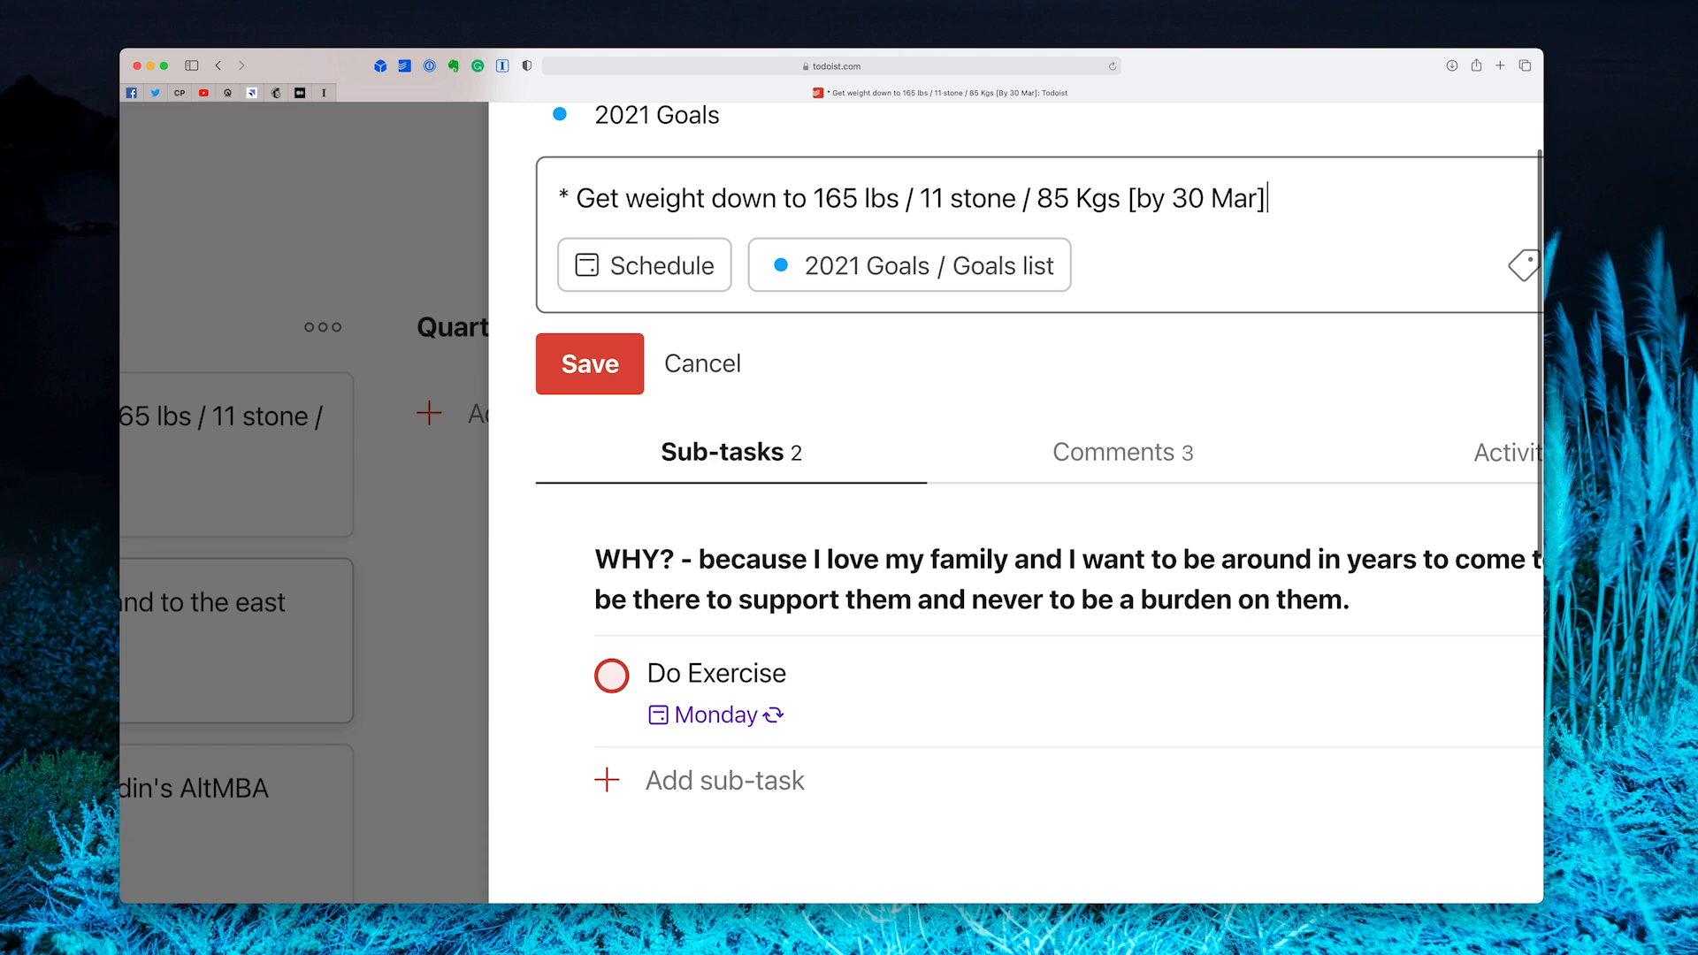
- Make "[by 30 Mar]" bold by surrounding it with double exclamation marks, save the name, and close the task
{"action": "key", "text": "Left"}
{"action": "key", "text": "Left"}
{"action": "key", "text": "Left"}
{"action": "key", "text": "Left"}
{"action": "key", "text": "Left"}
{"action": "key", "text": "Left"}
{"action": "key", "text": "Left"}
{"action": "key", "text": "Left"}
{"action": "key", "text": "Left"}
{"action": "key", "text": "Left"}
{"action": "key", "text": "Left"}
{"action": "type", "text": "!!"}
{"action": "left_click", "coordinate": [1290, 205]}
{"action": "type", "text": "!!"}
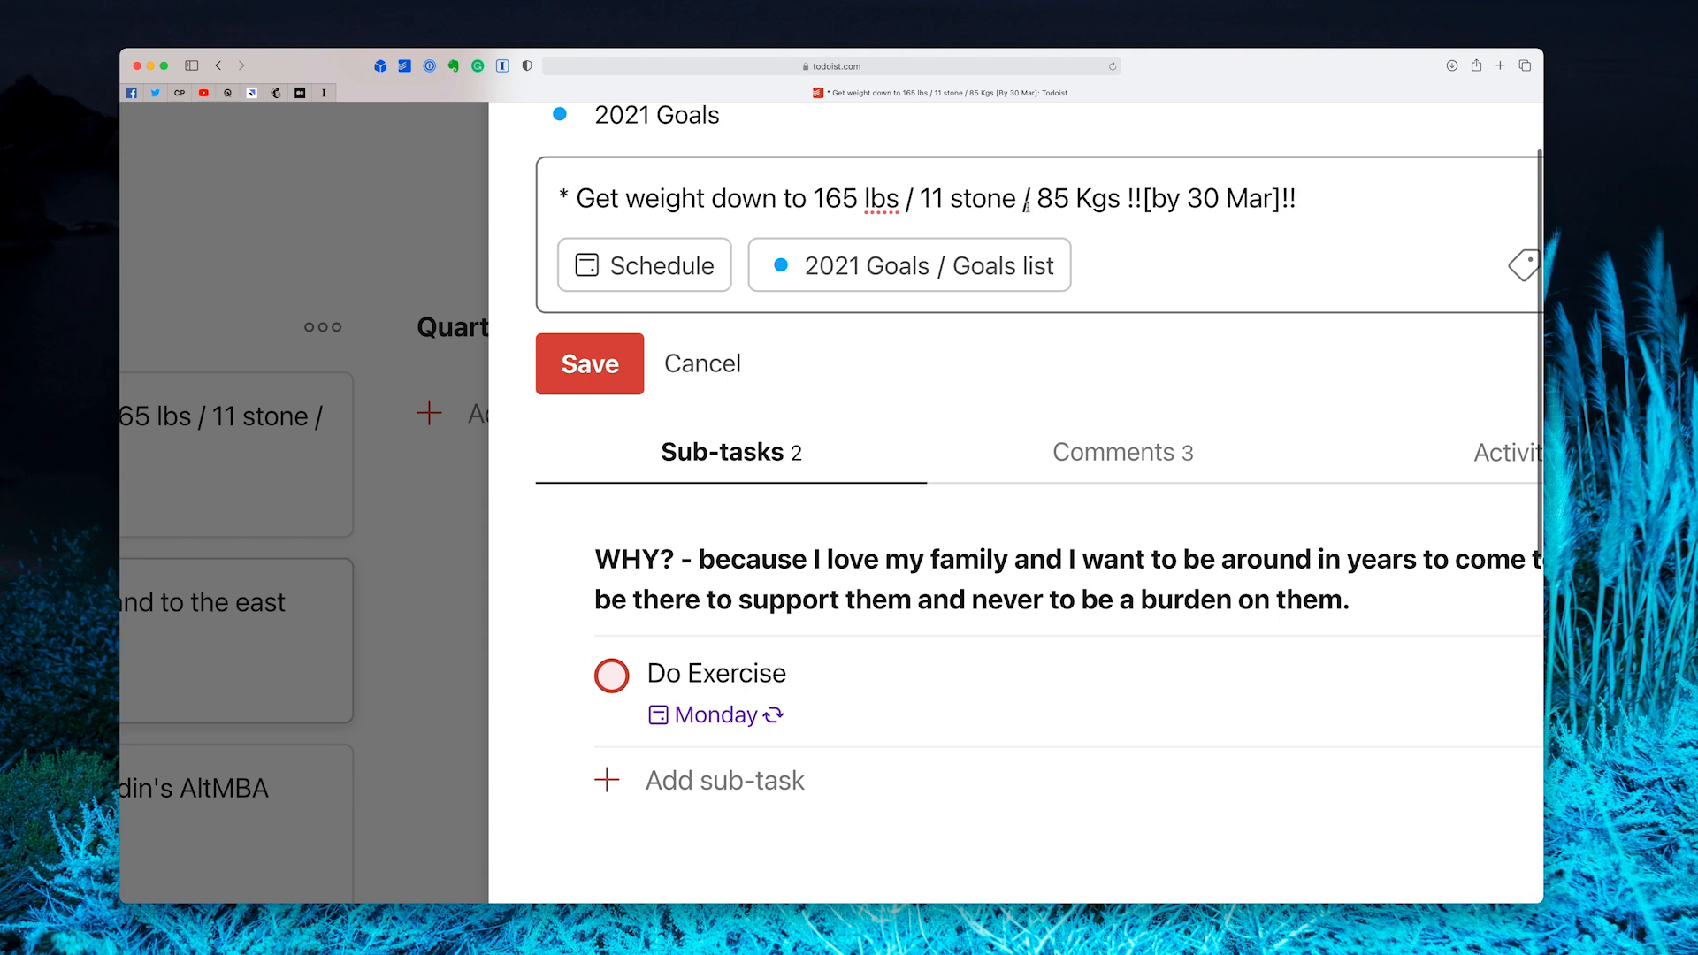
{"action": "left_click", "coordinate": [572, 373]}
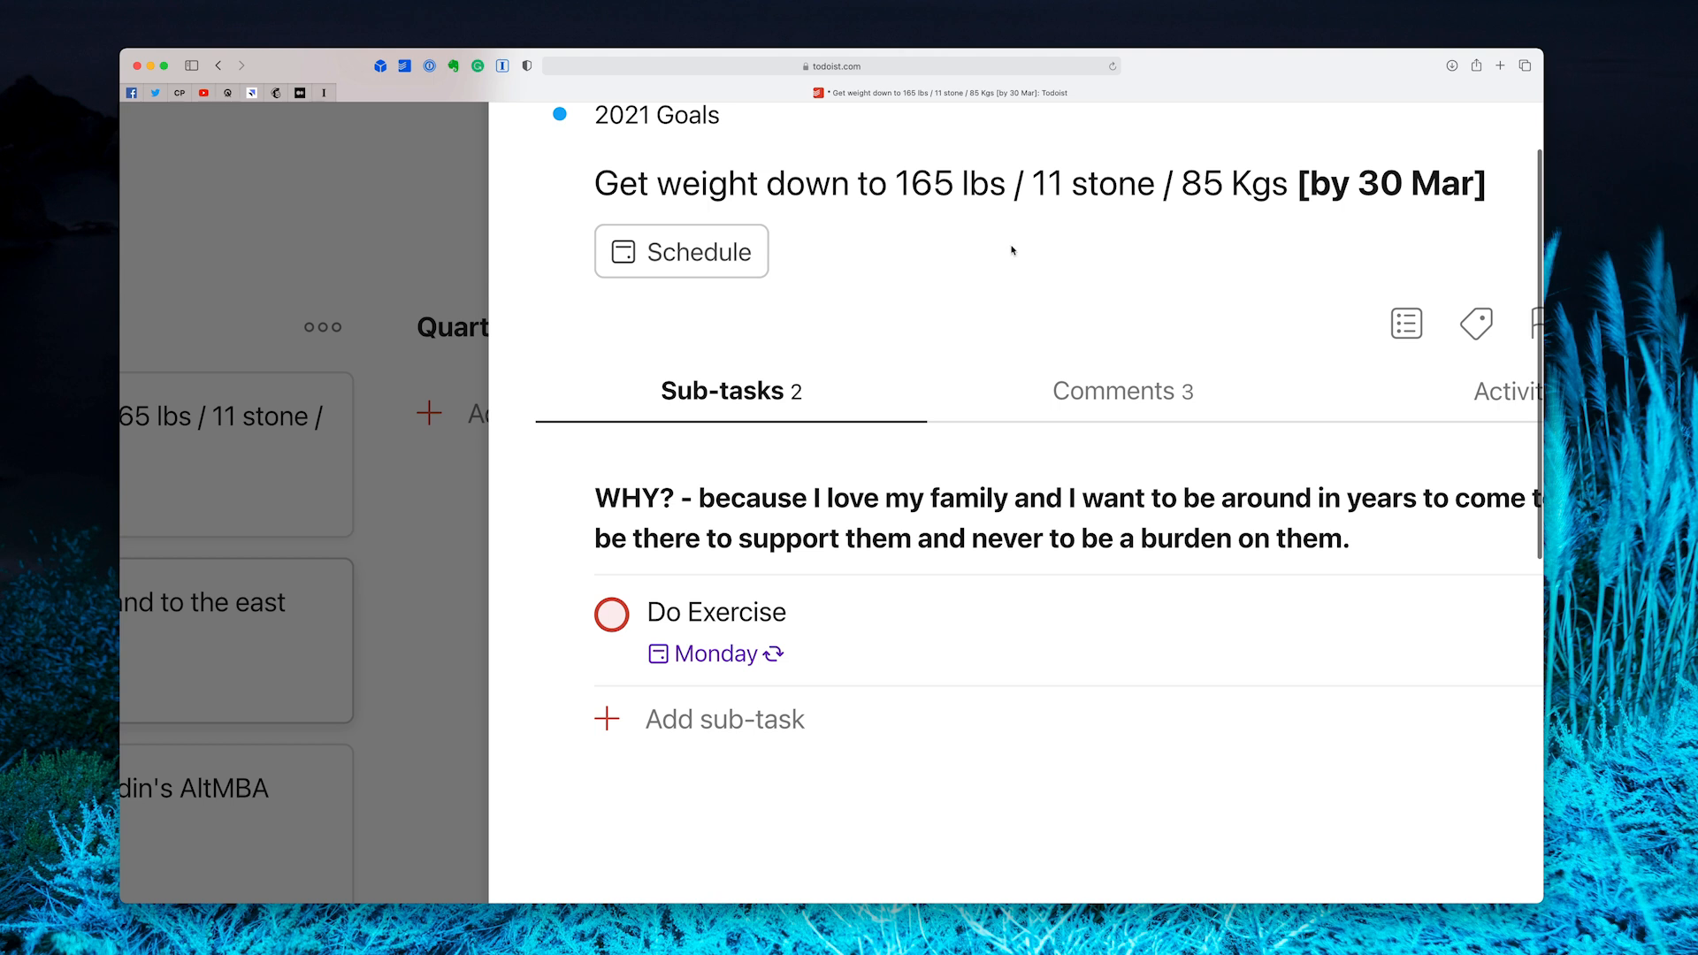
{"action": "scroll", "coordinate": [1009, 250], "scroll_direction": "down", "scroll_amount": 5}
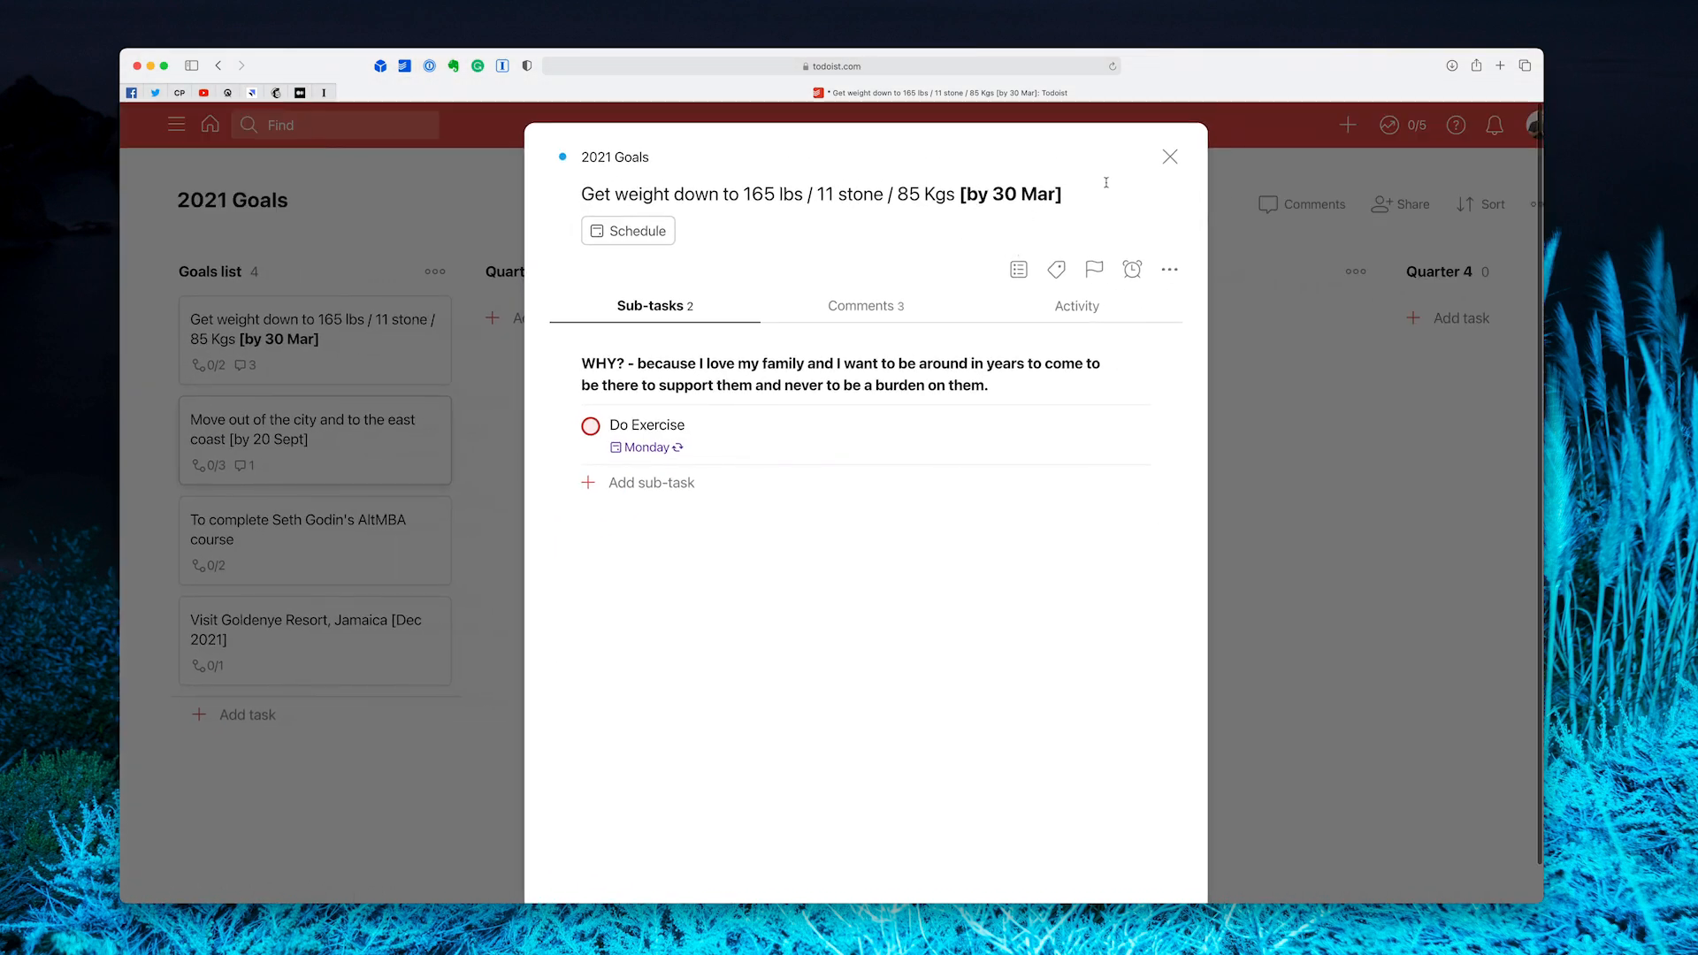
{"action": "left_click", "coordinate": [1170, 157]}
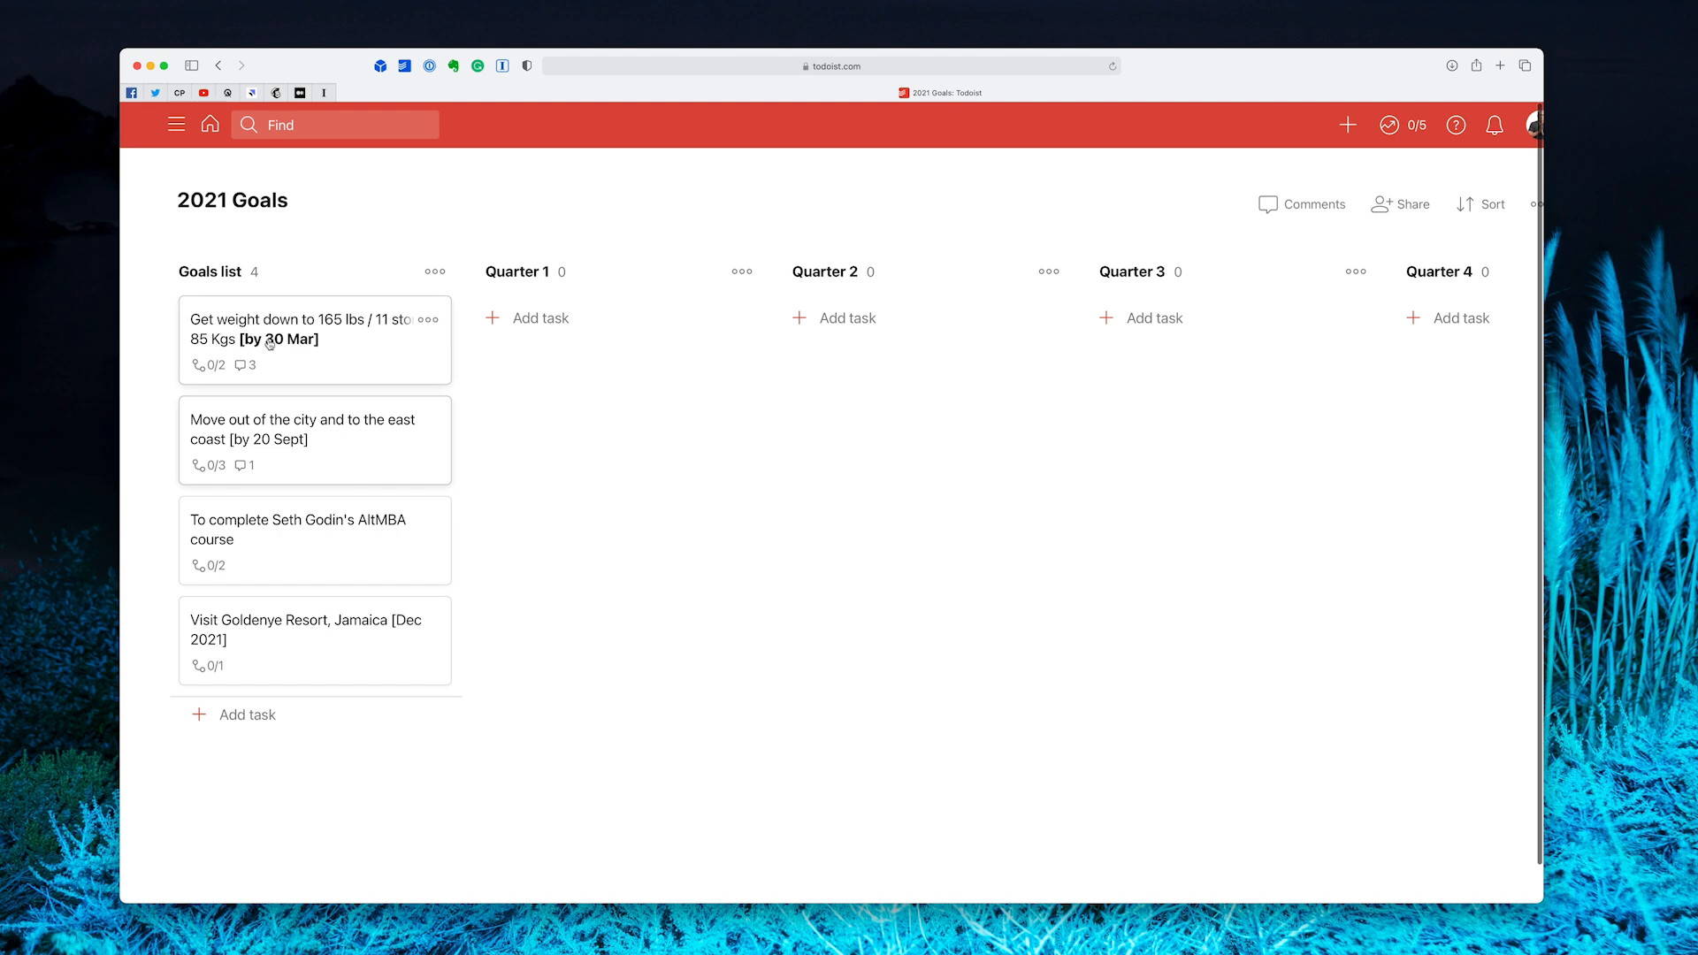
- Reopen the weight goal, examine the raw formatting of its WHY? sub-task, and return to the parent goal
{"action": "left_click", "coordinate": [327, 354]}
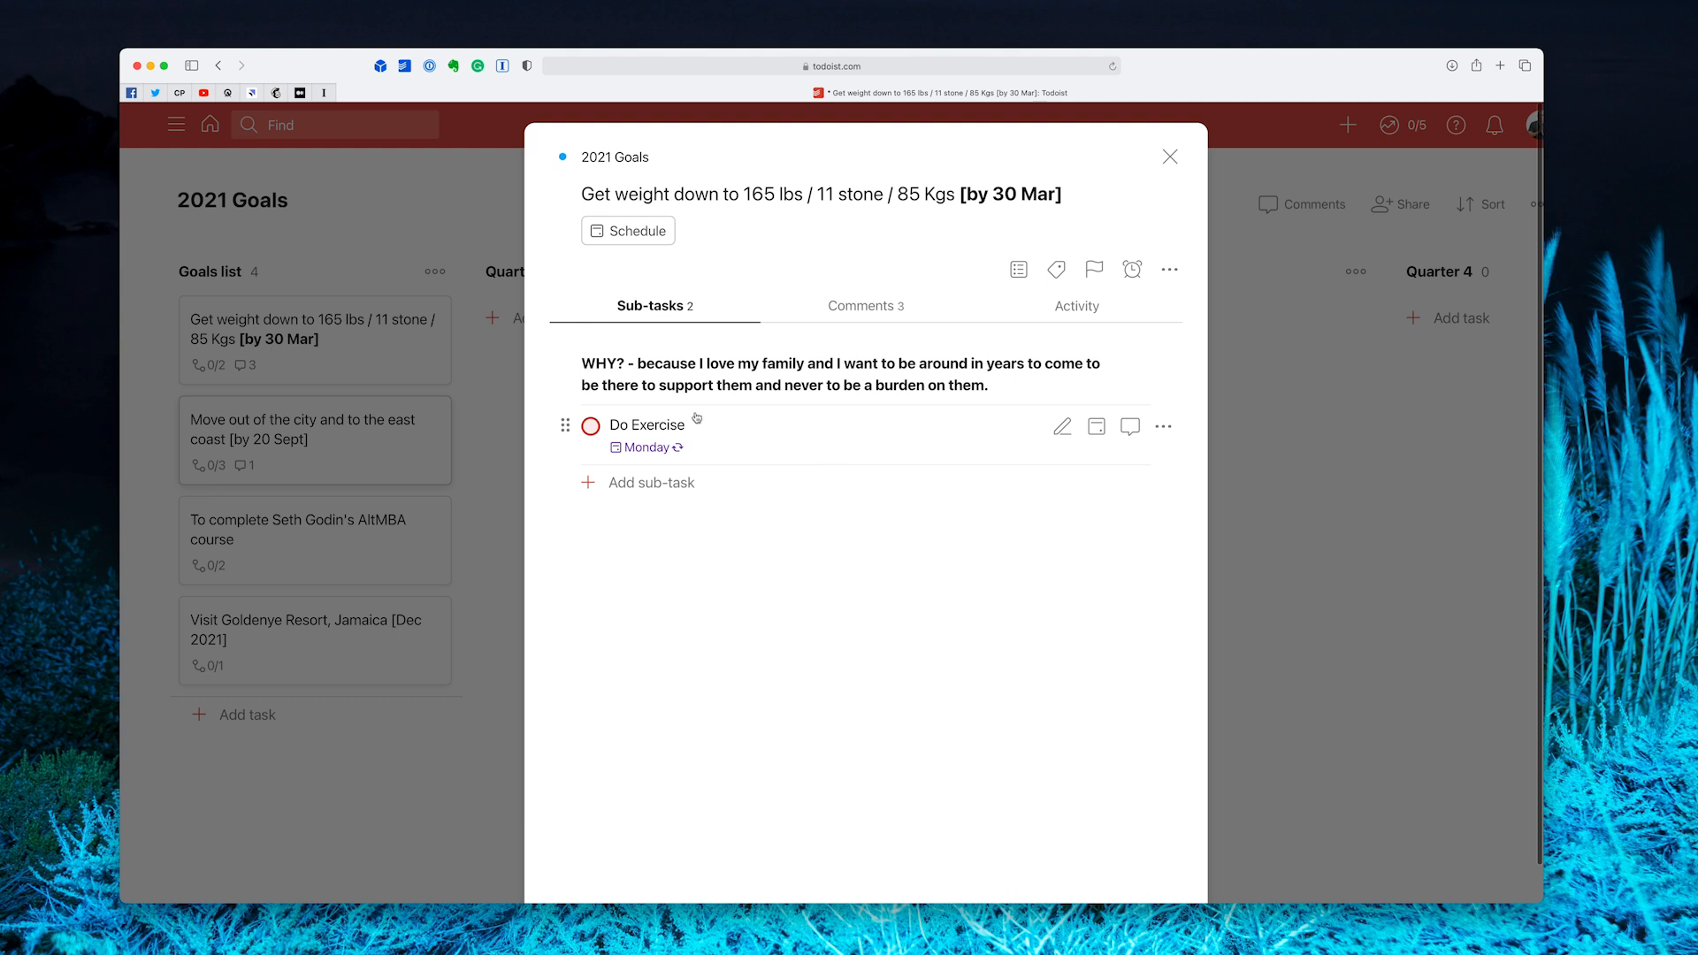
{"action": "left_click", "coordinate": [734, 382]}
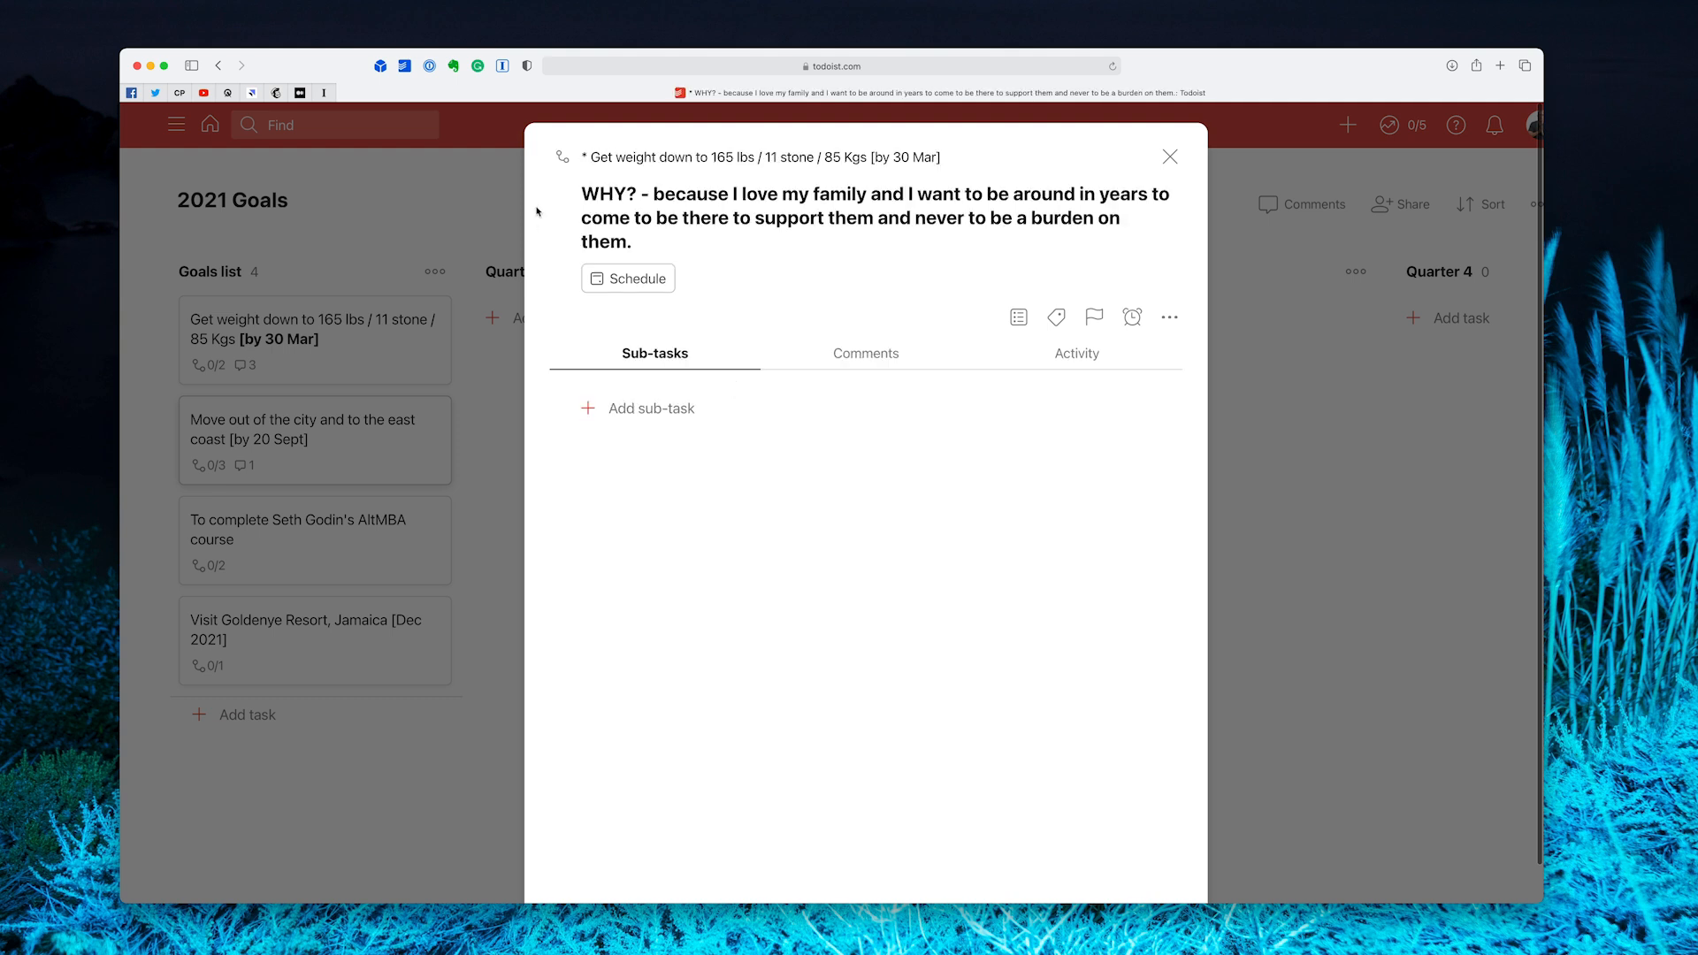
{"action": "left_click", "coordinate": [881, 208]}
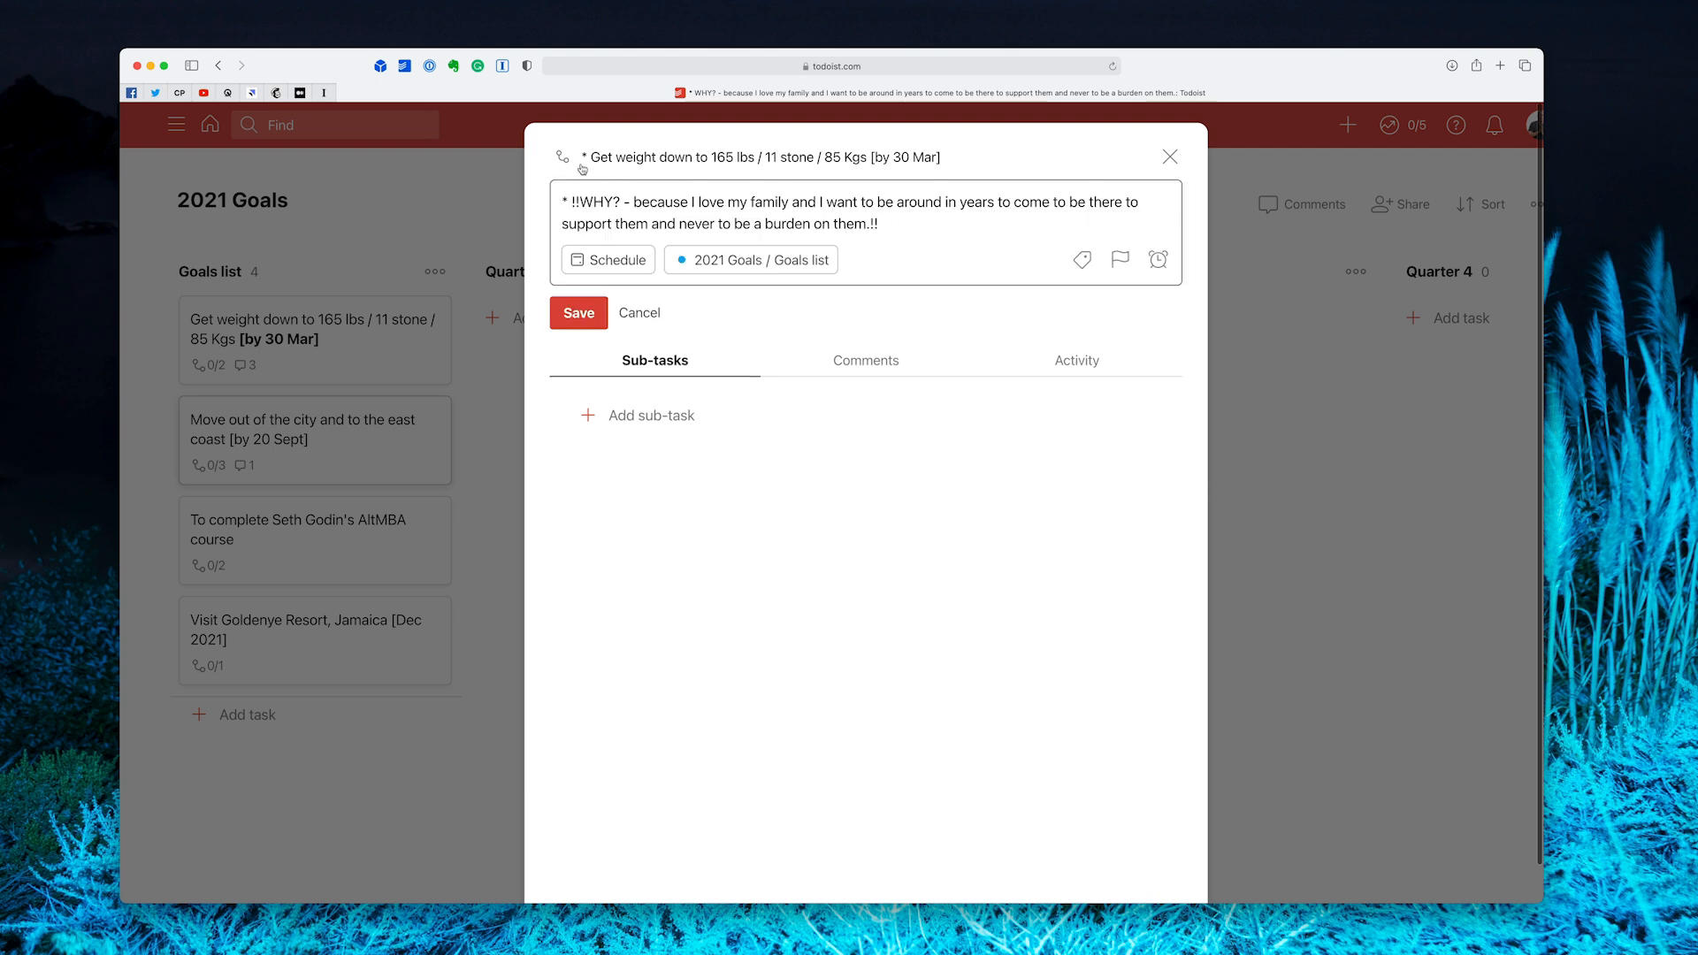
{"action": "scroll", "coordinate": [565, 206], "scroll_direction": "up", "scroll_amount": 5}
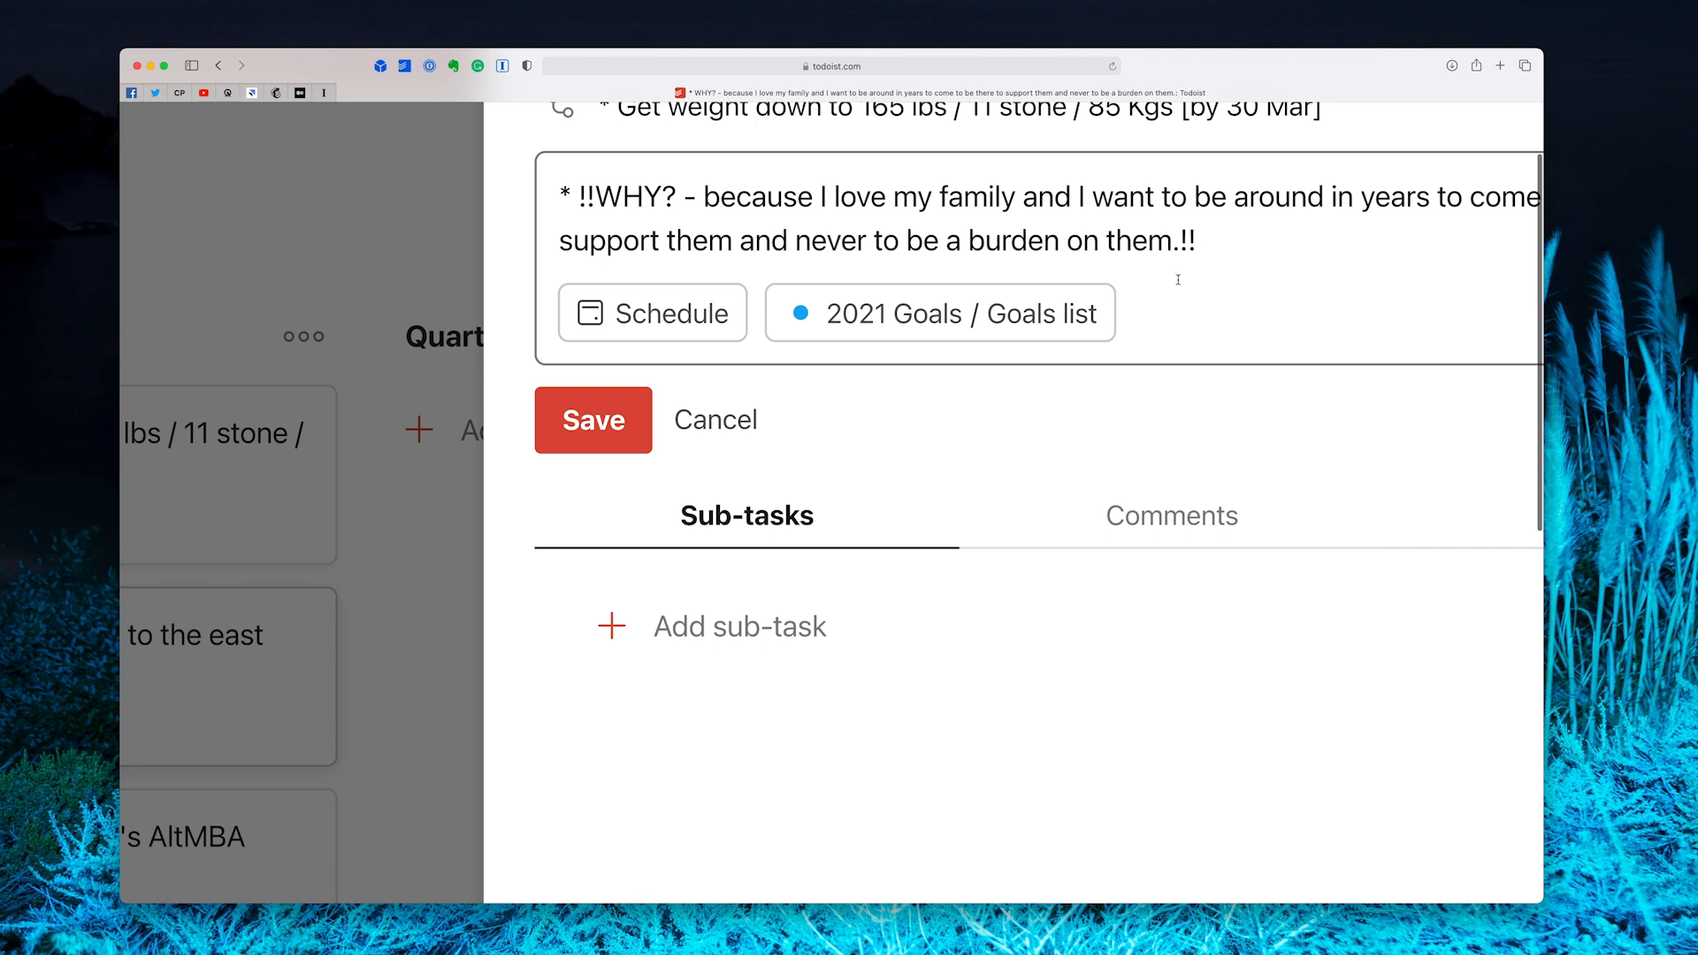
{"action": "scroll", "coordinate": [1177, 278], "scroll_direction": "down", "scroll_amount": 5}
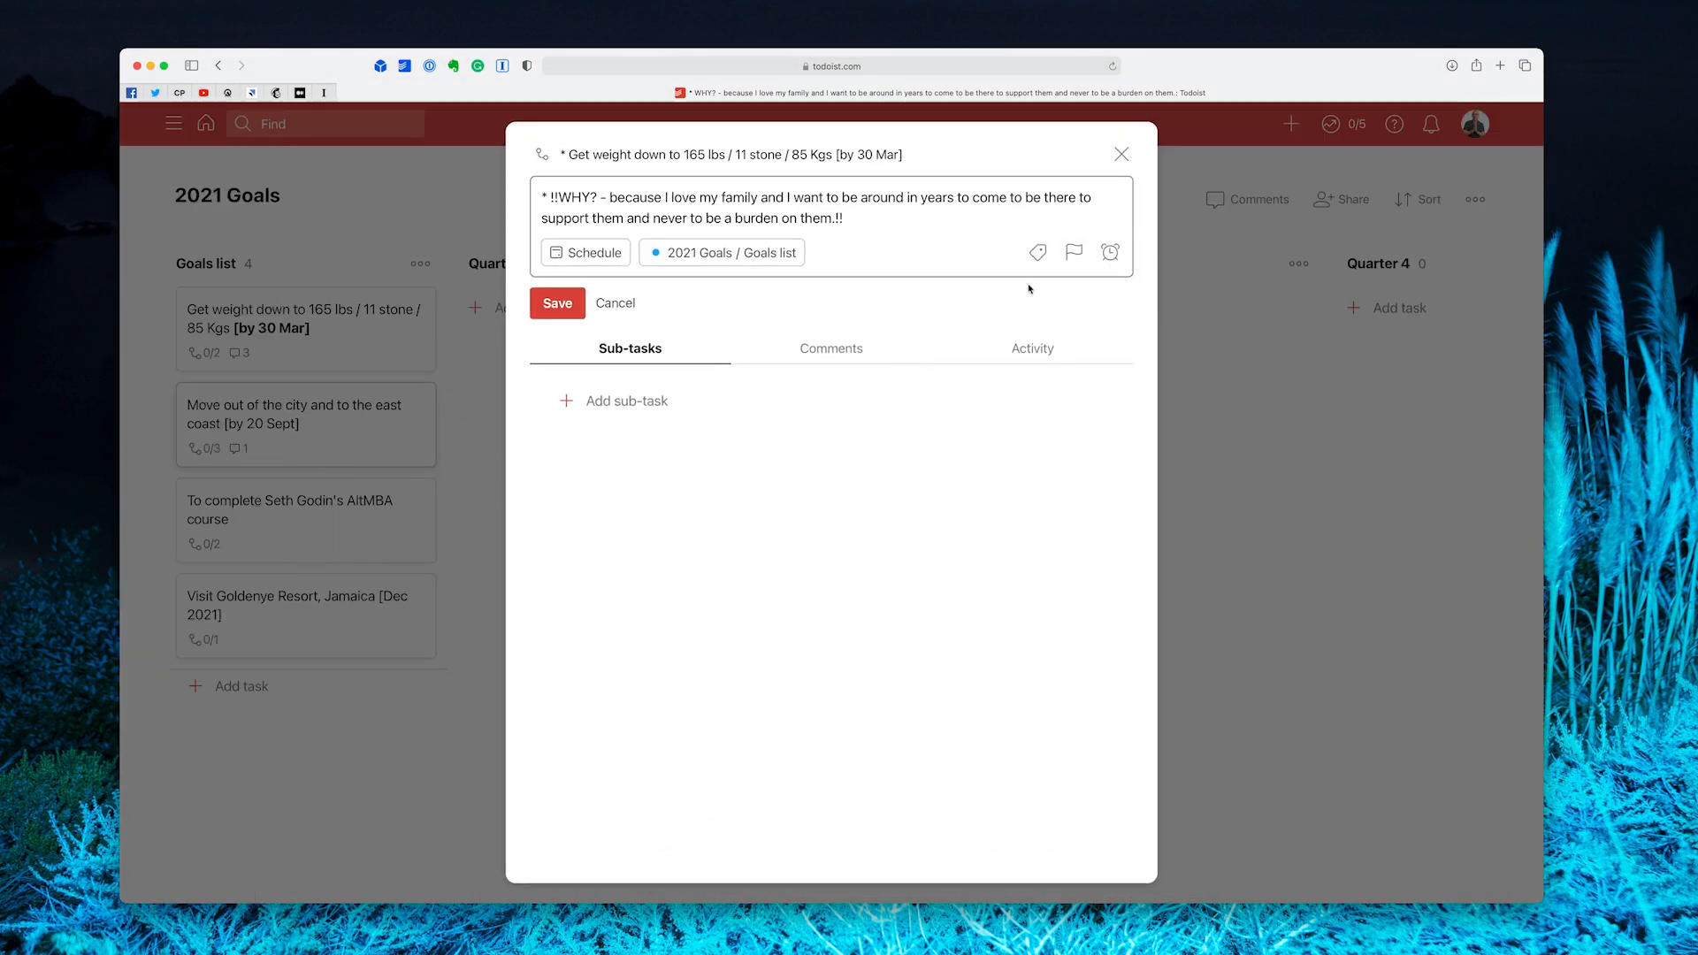
{"action": "left_click", "coordinate": [573, 306]}
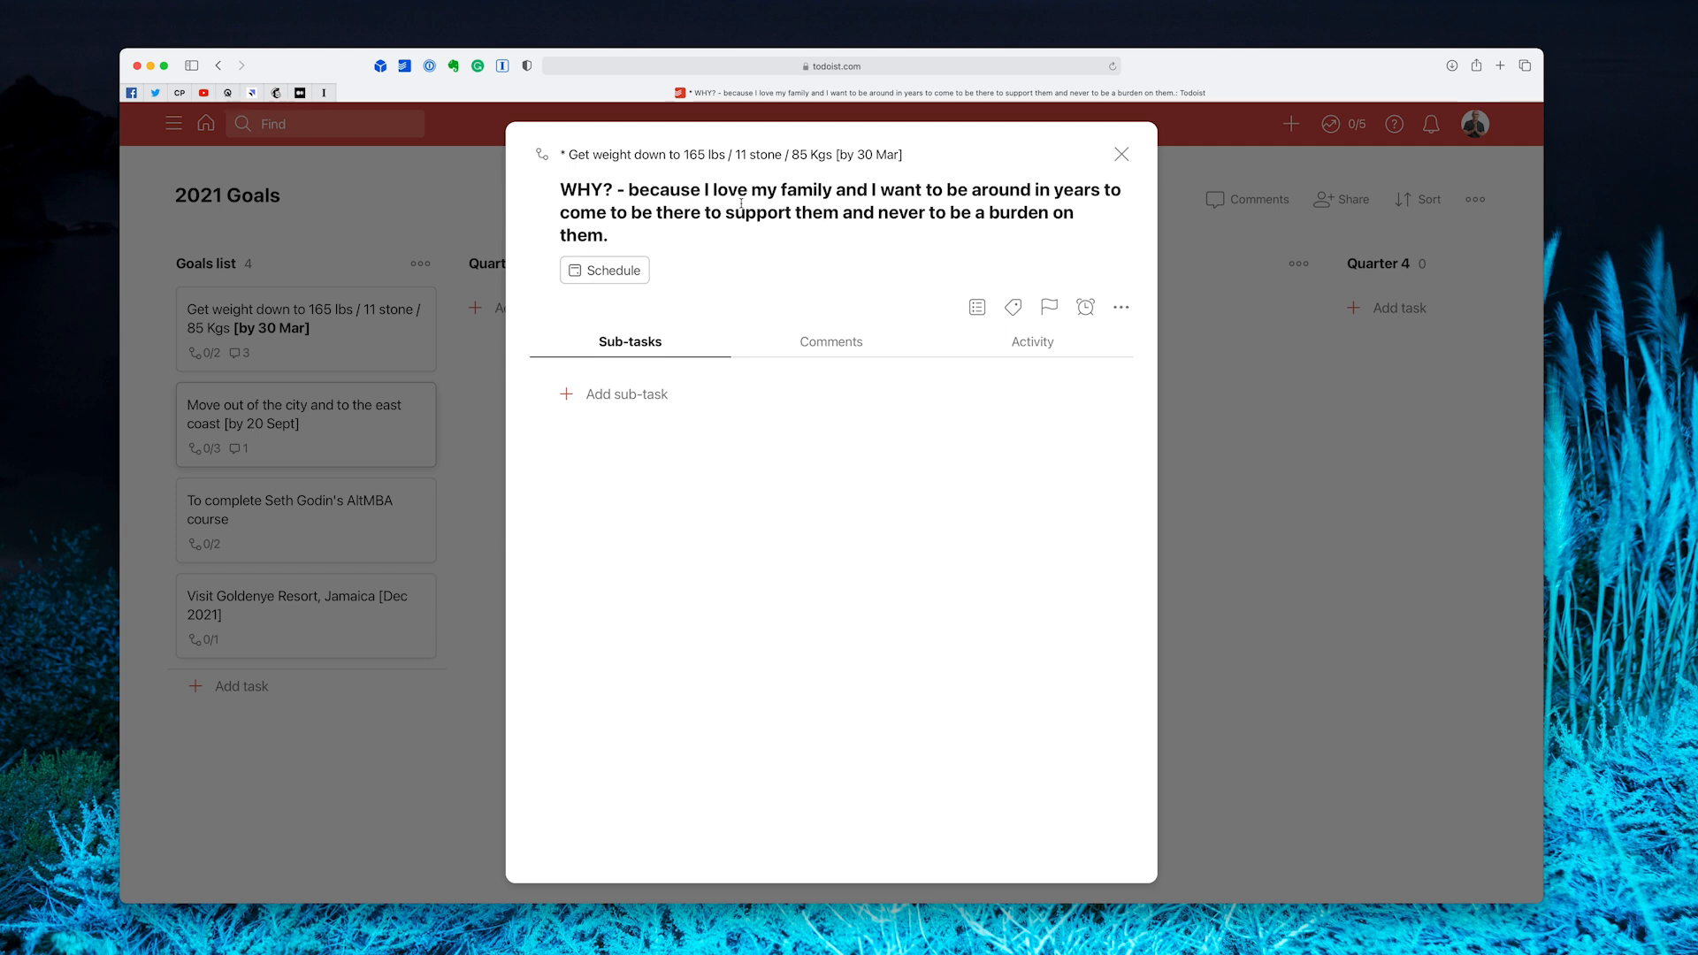
{"action": "left_click", "coordinate": [543, 158]}
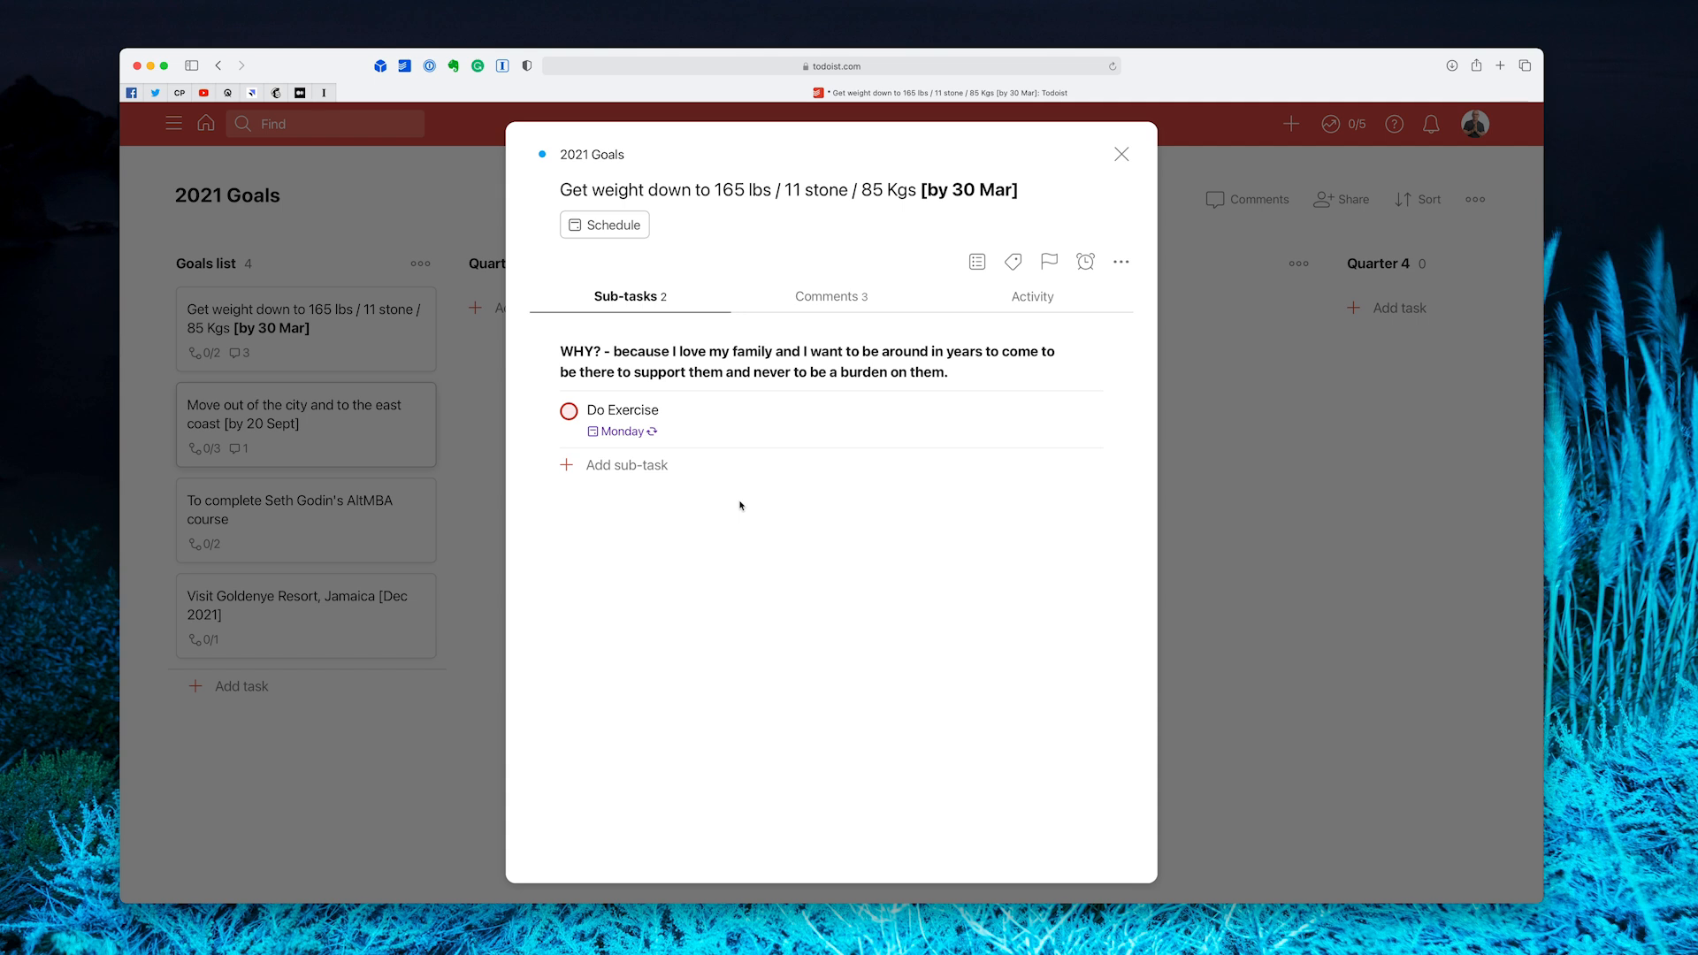
- Open the Do Exercise sub-task for editing, delete the word "Do" from its name, and enter it again
{"action": "left_click", "coordinate": [726, 429]}
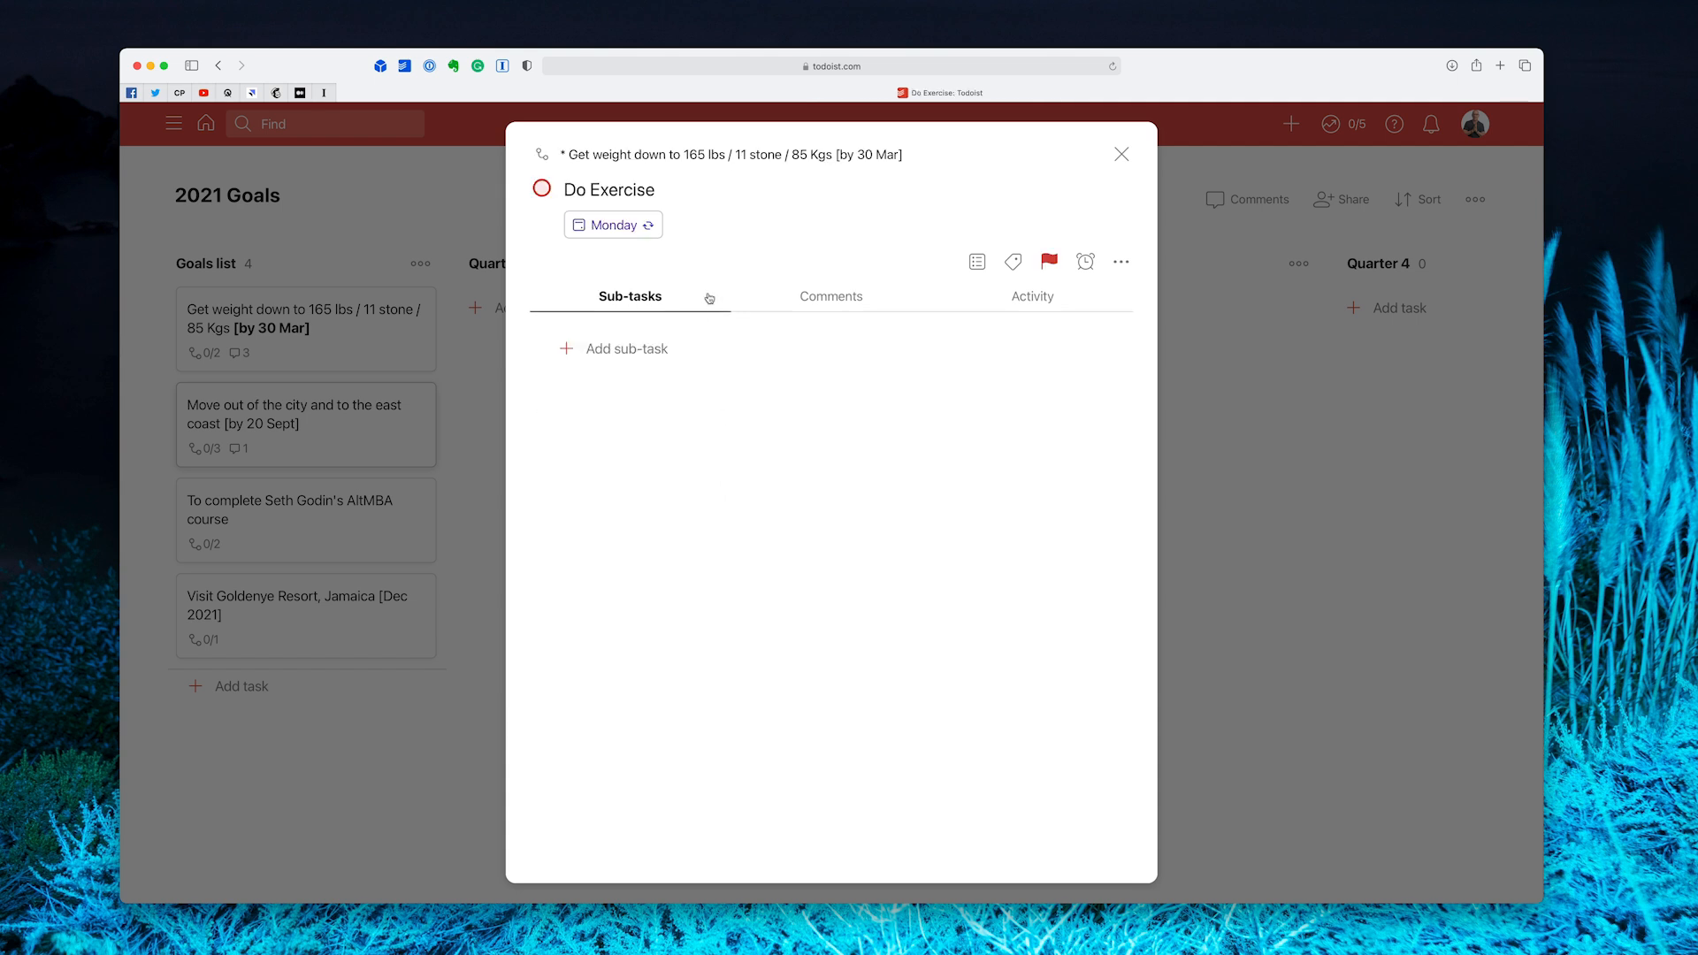
{"action": "left_click", "coordinate": [623, 193]}
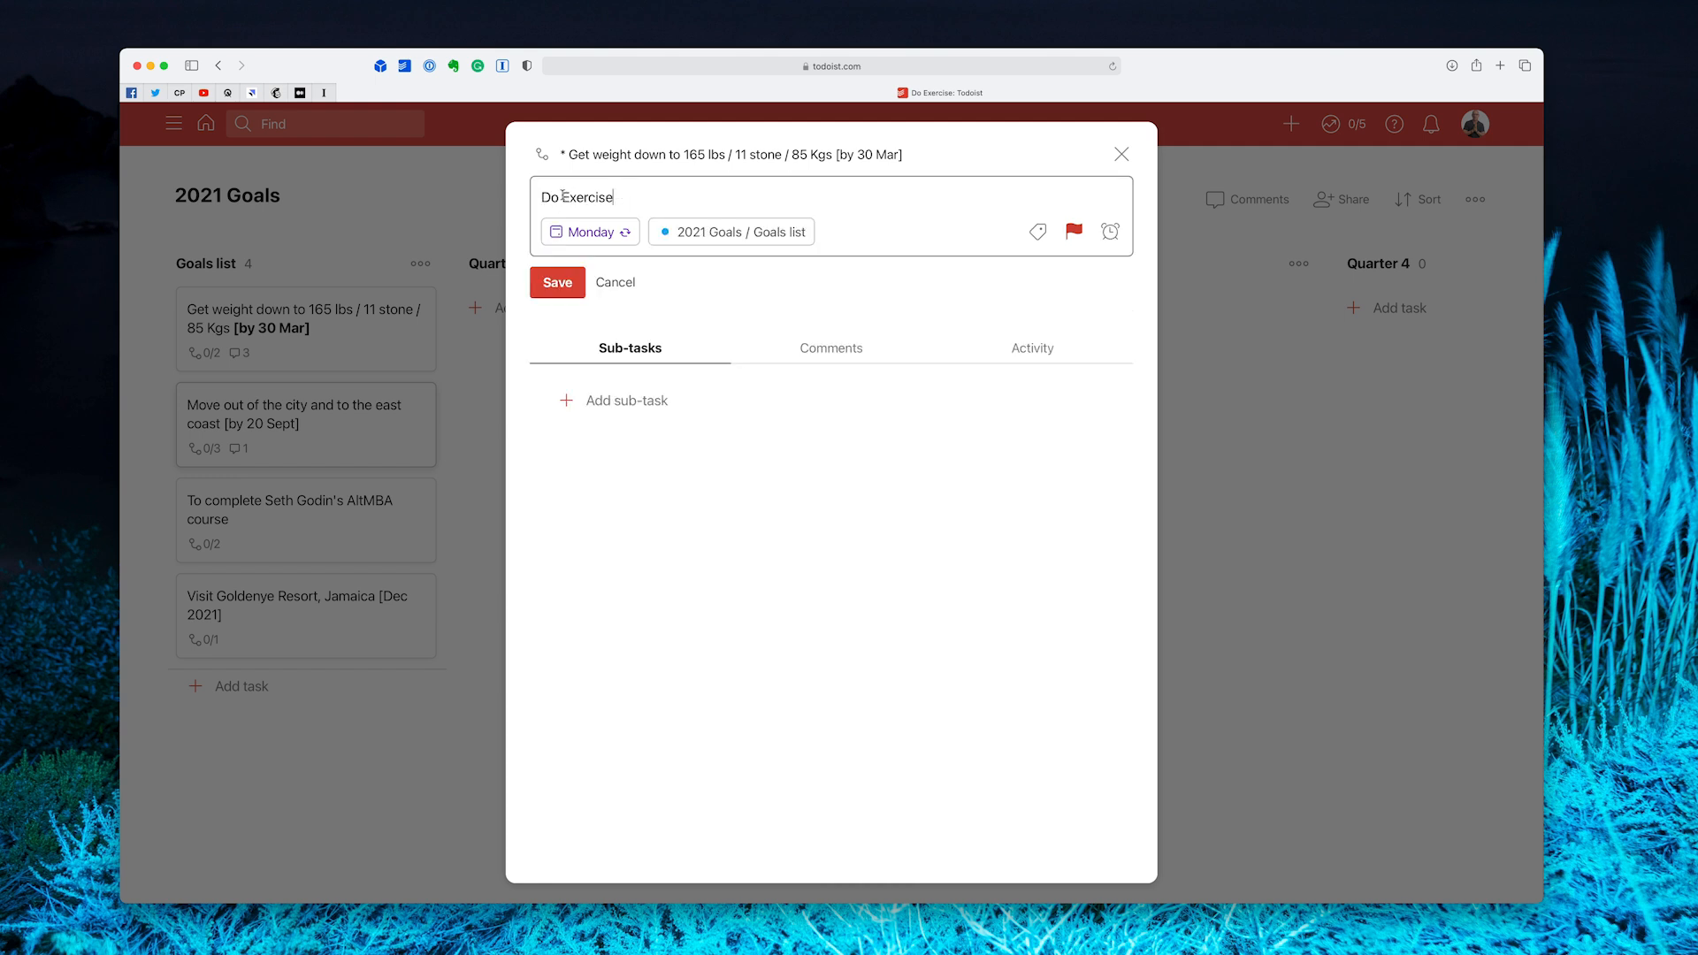
{"action": "key", "text": "BackSpace"}
{"action": "key", "text": "BackSpace"}
{"action": "key", "text": "BackSpace"}
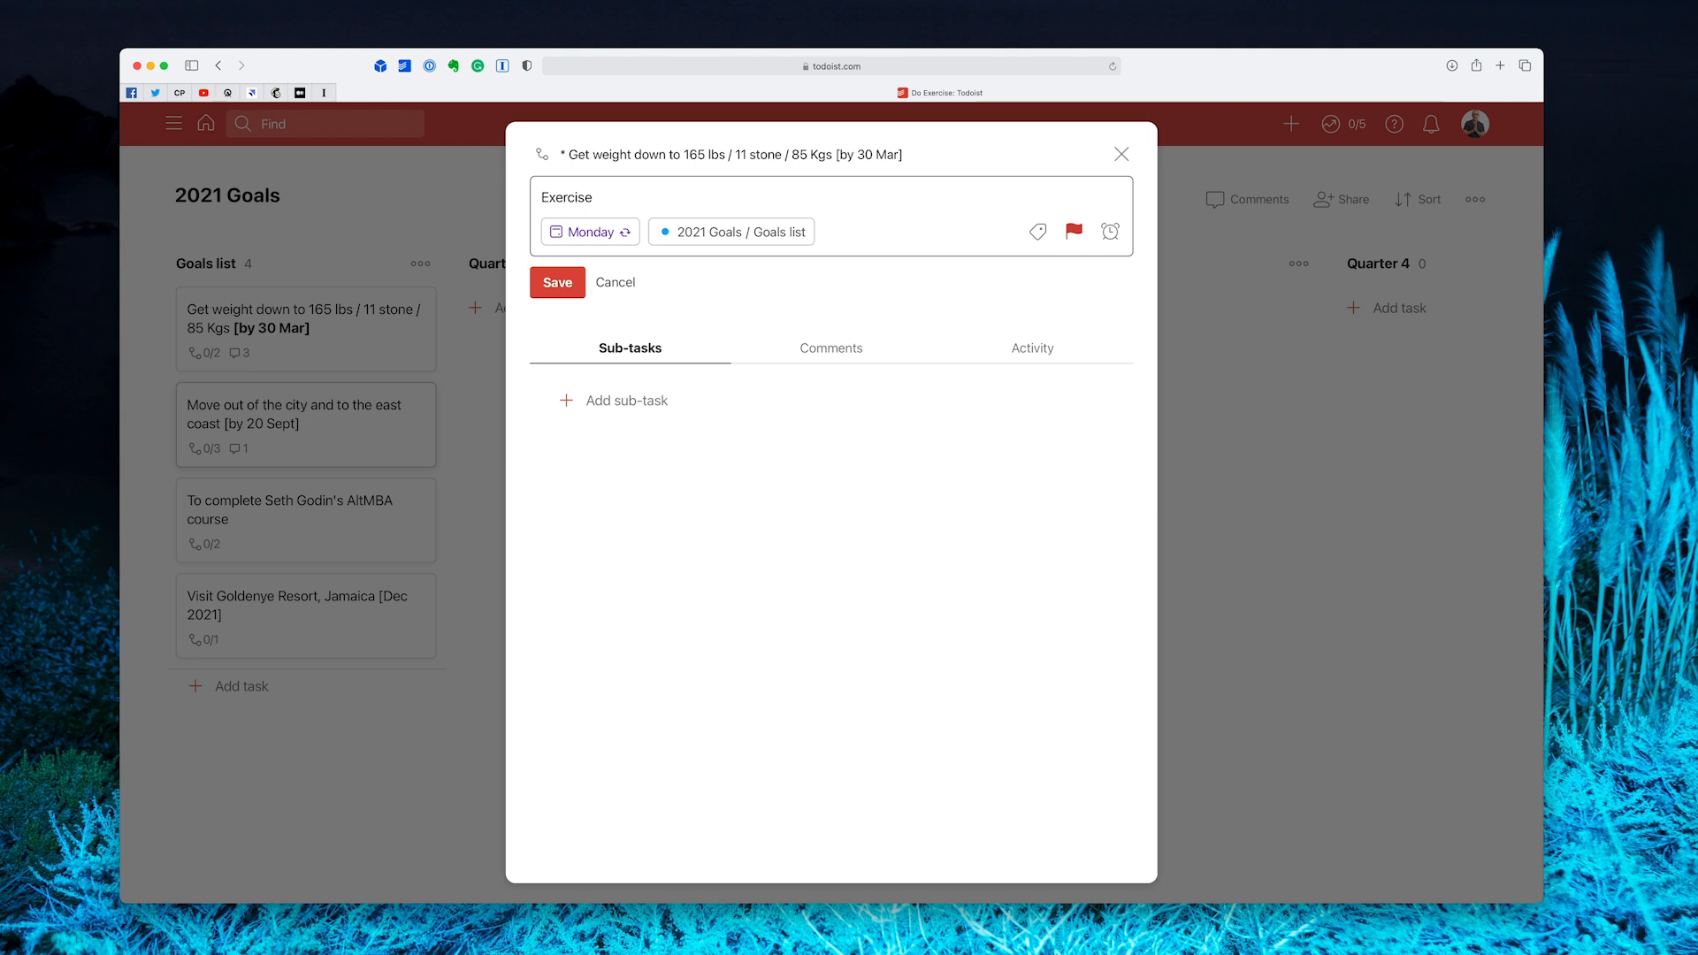
{"action": "type", "text": "Do"}
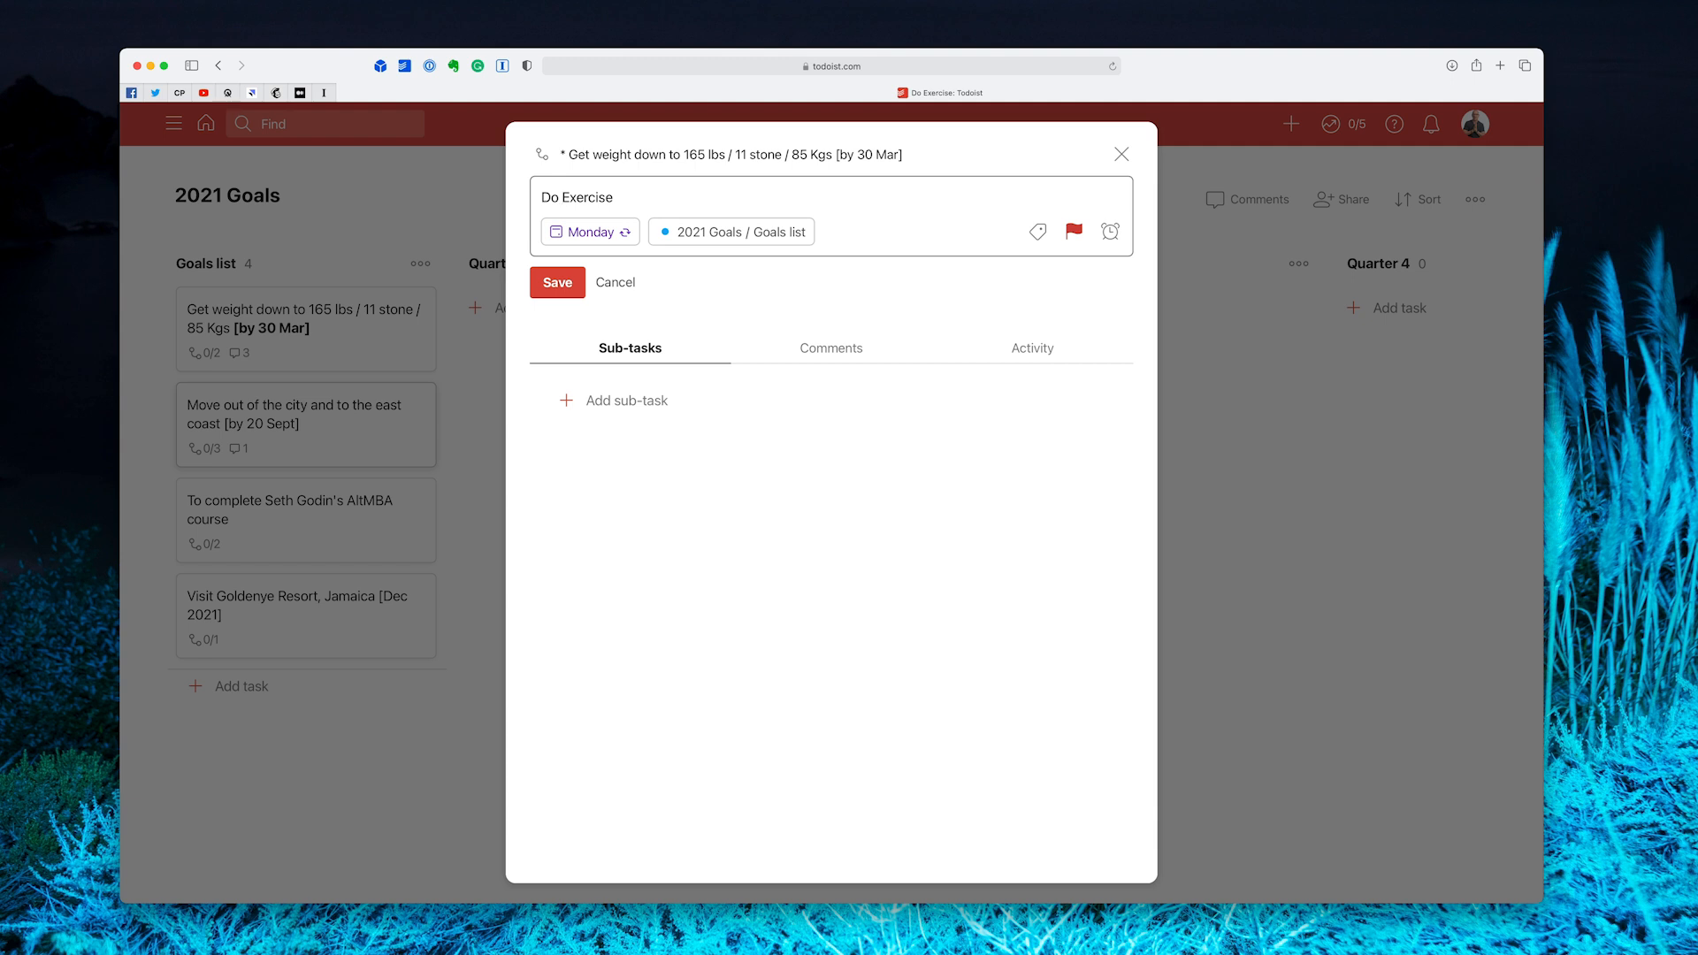
- Replace the recurring due date text of the Do Exercise sub-task with "Ev 2 days until 30 mar"
{"action": "left_click", "coordinate": [591, 231]}
{"action": "left_click", "coordinate": [653, 275]}
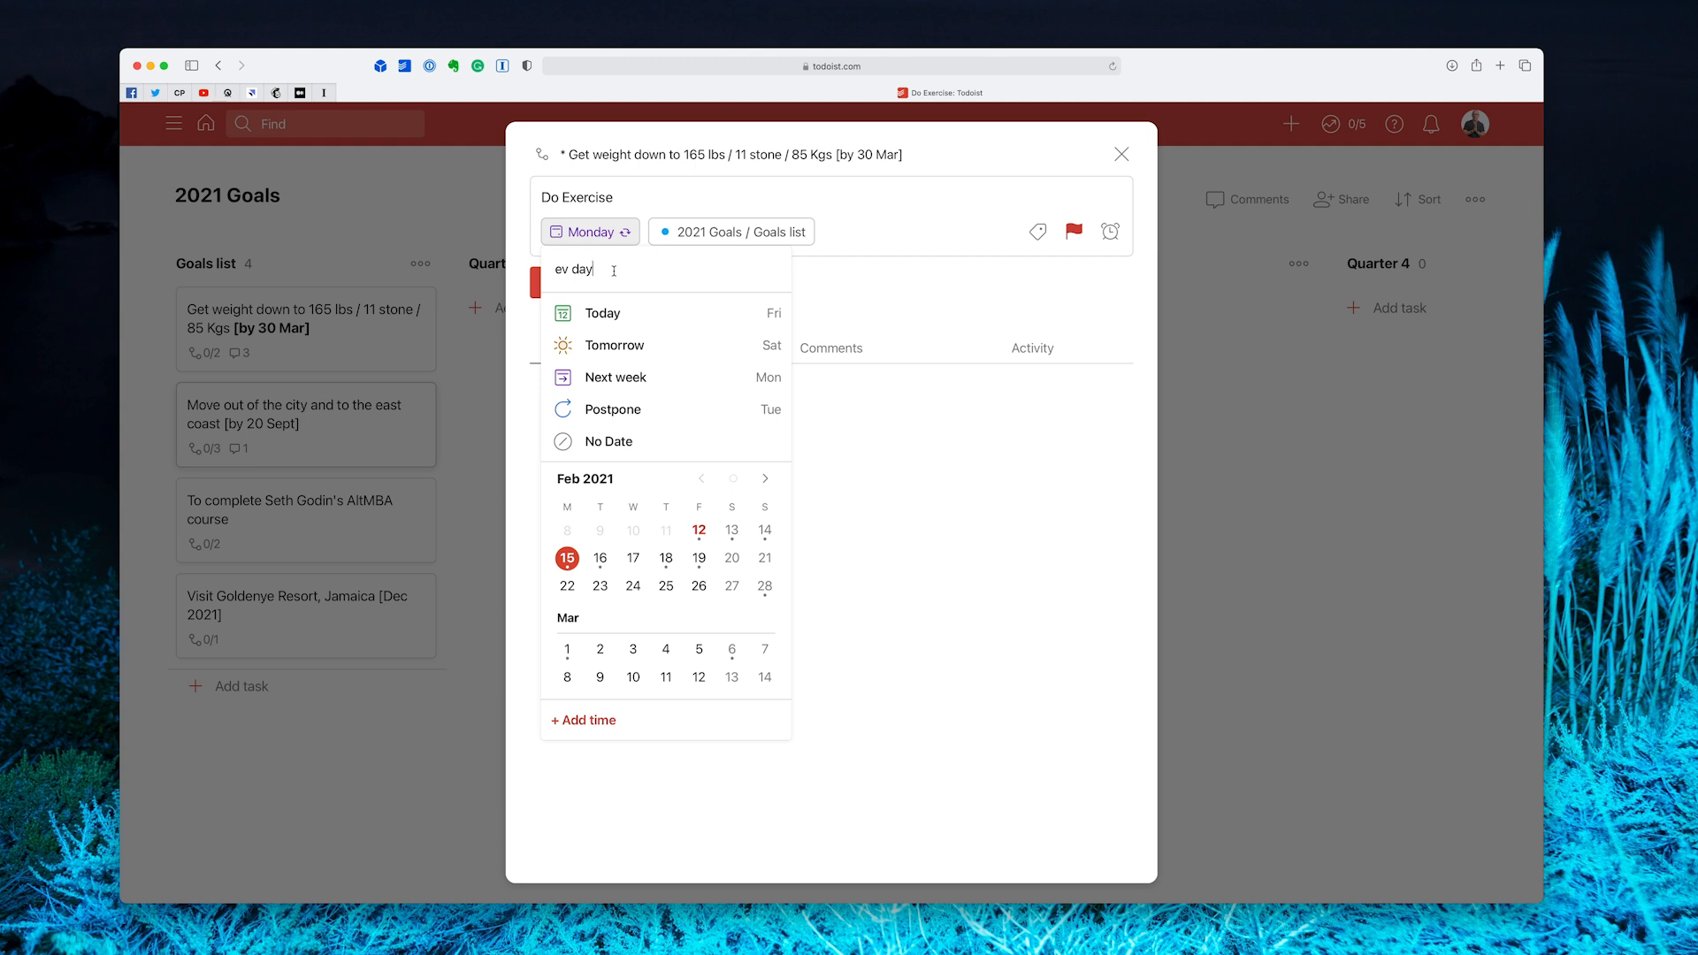
{"action": "triple_click", "coordinate": [614, 270]}
{"action": "type", "text": "Ev 2 days"}
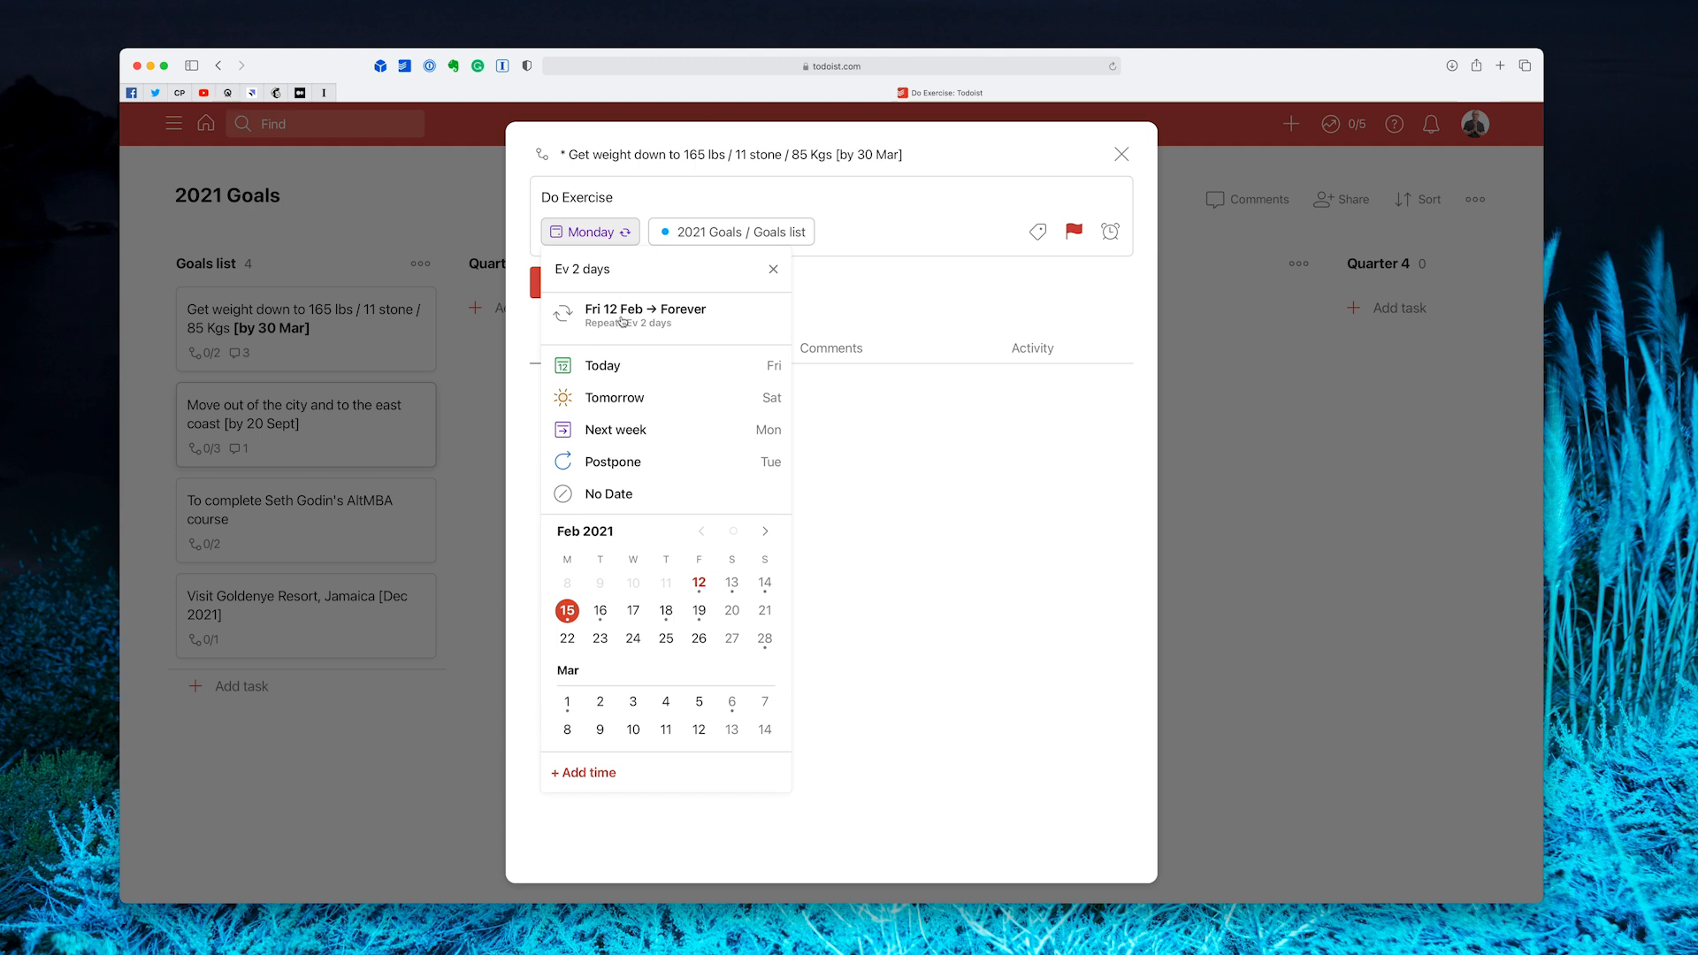
{"action": "type", "text": "u"}
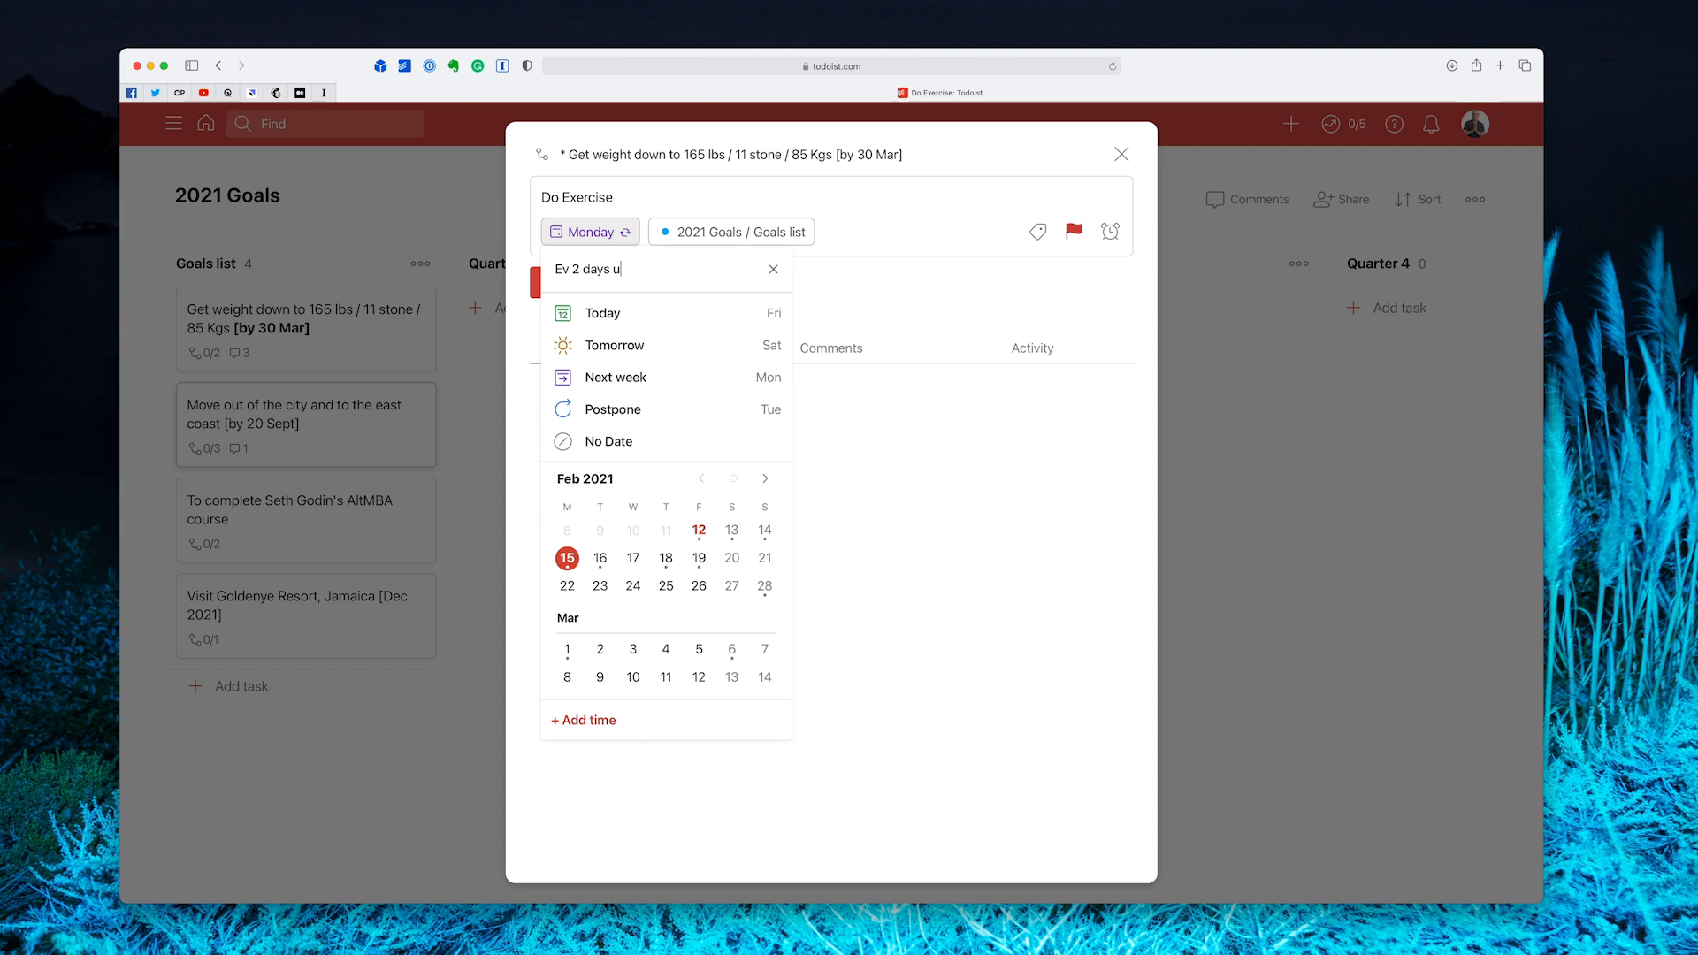
{"action": "type", "text": "ntil 30 mar"}
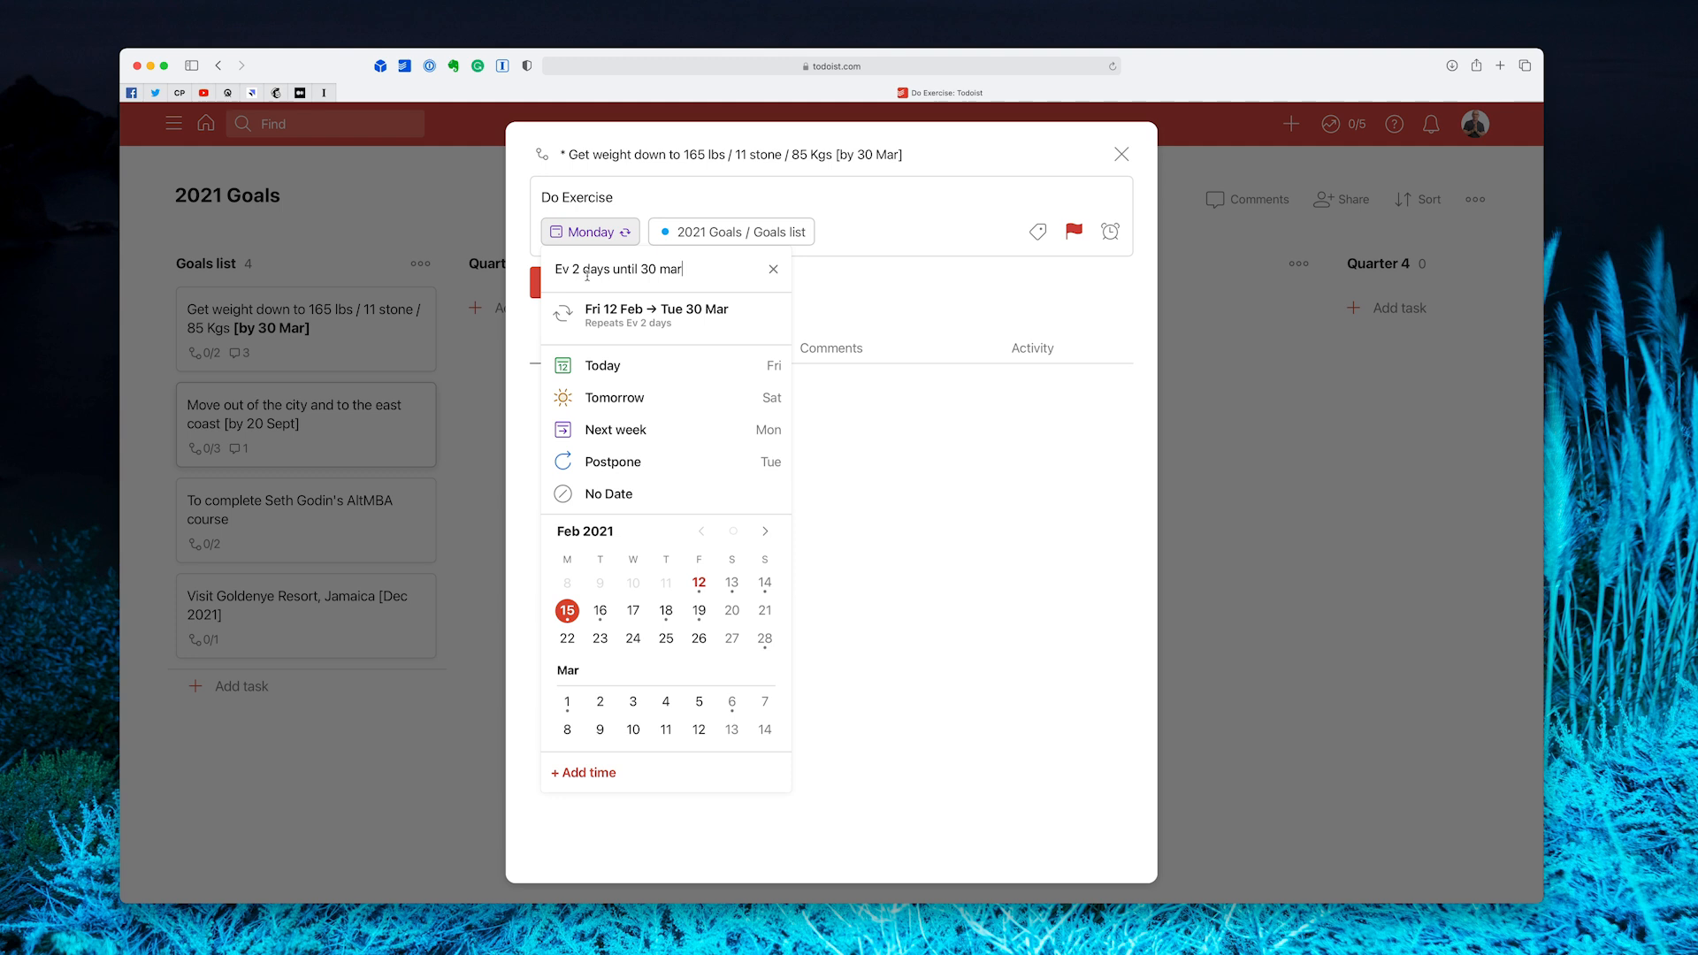
- Delete characters from the recurrence text, apply the recurring date, and save the Do Exercise sub-task
{"action": "key", "text": "BackSpace"}
{"action": "key", "text": "BackSpace"}
{"action": "left_click", "coordinate": [601, 269]}
{"action": "key", "text": "BackSpace"}
{"action": "key", "text": "Return"}
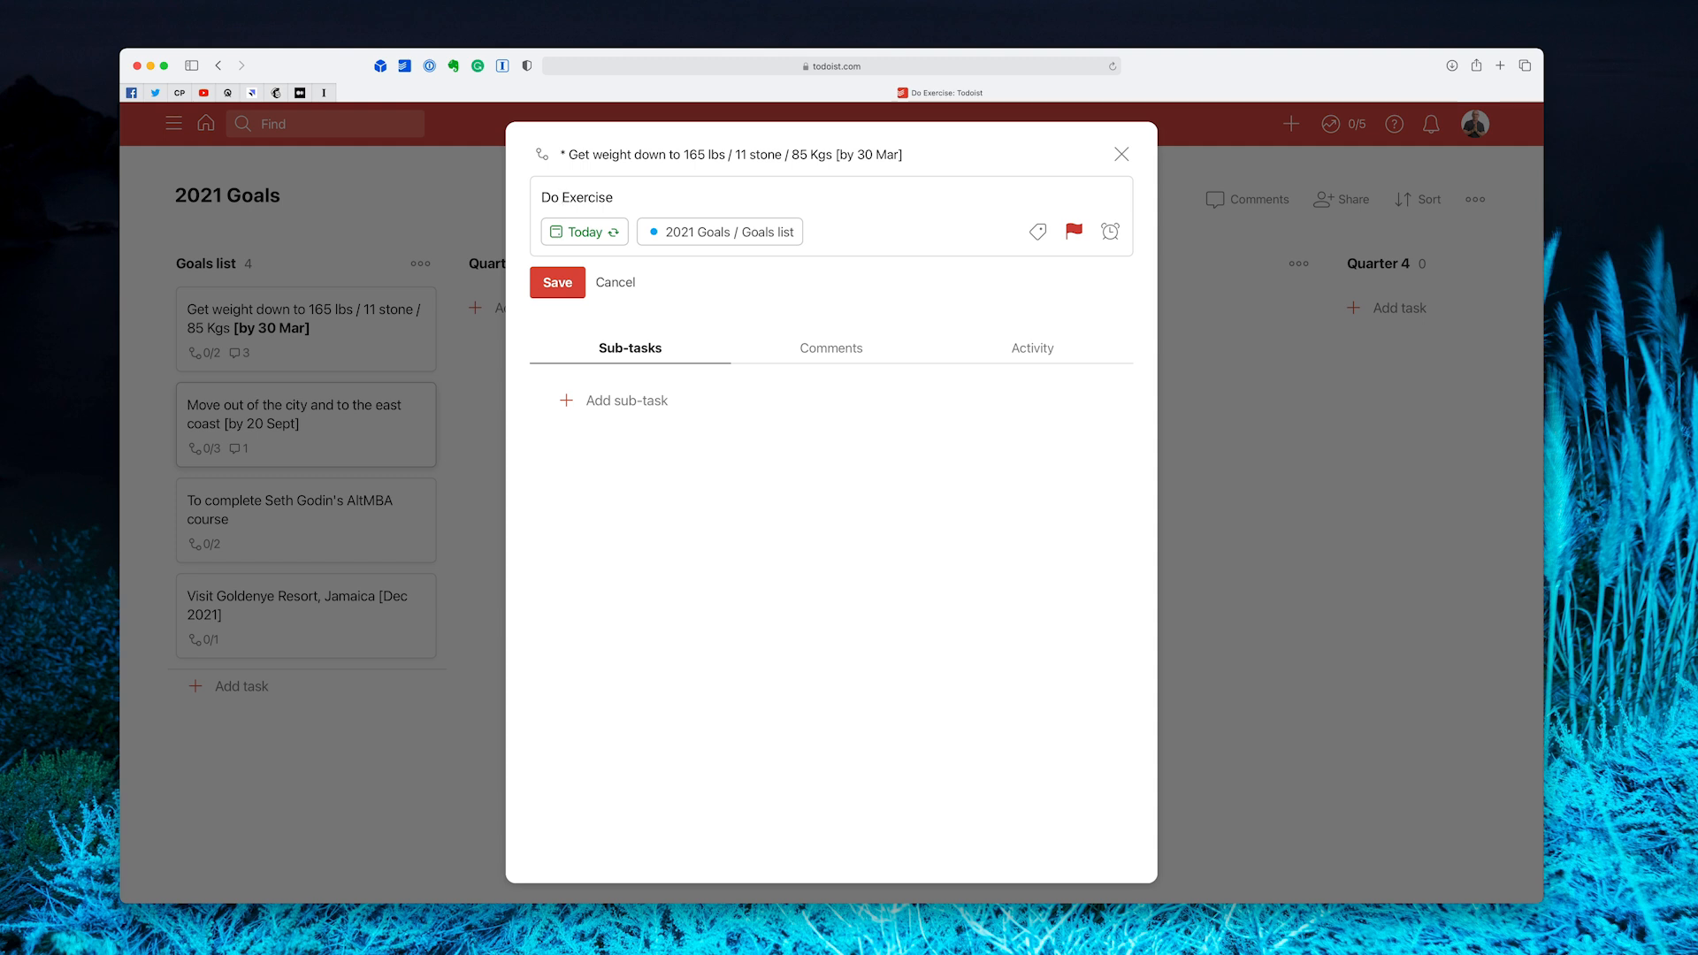
{"action": "left_click", "coordinate": [575, 285]}
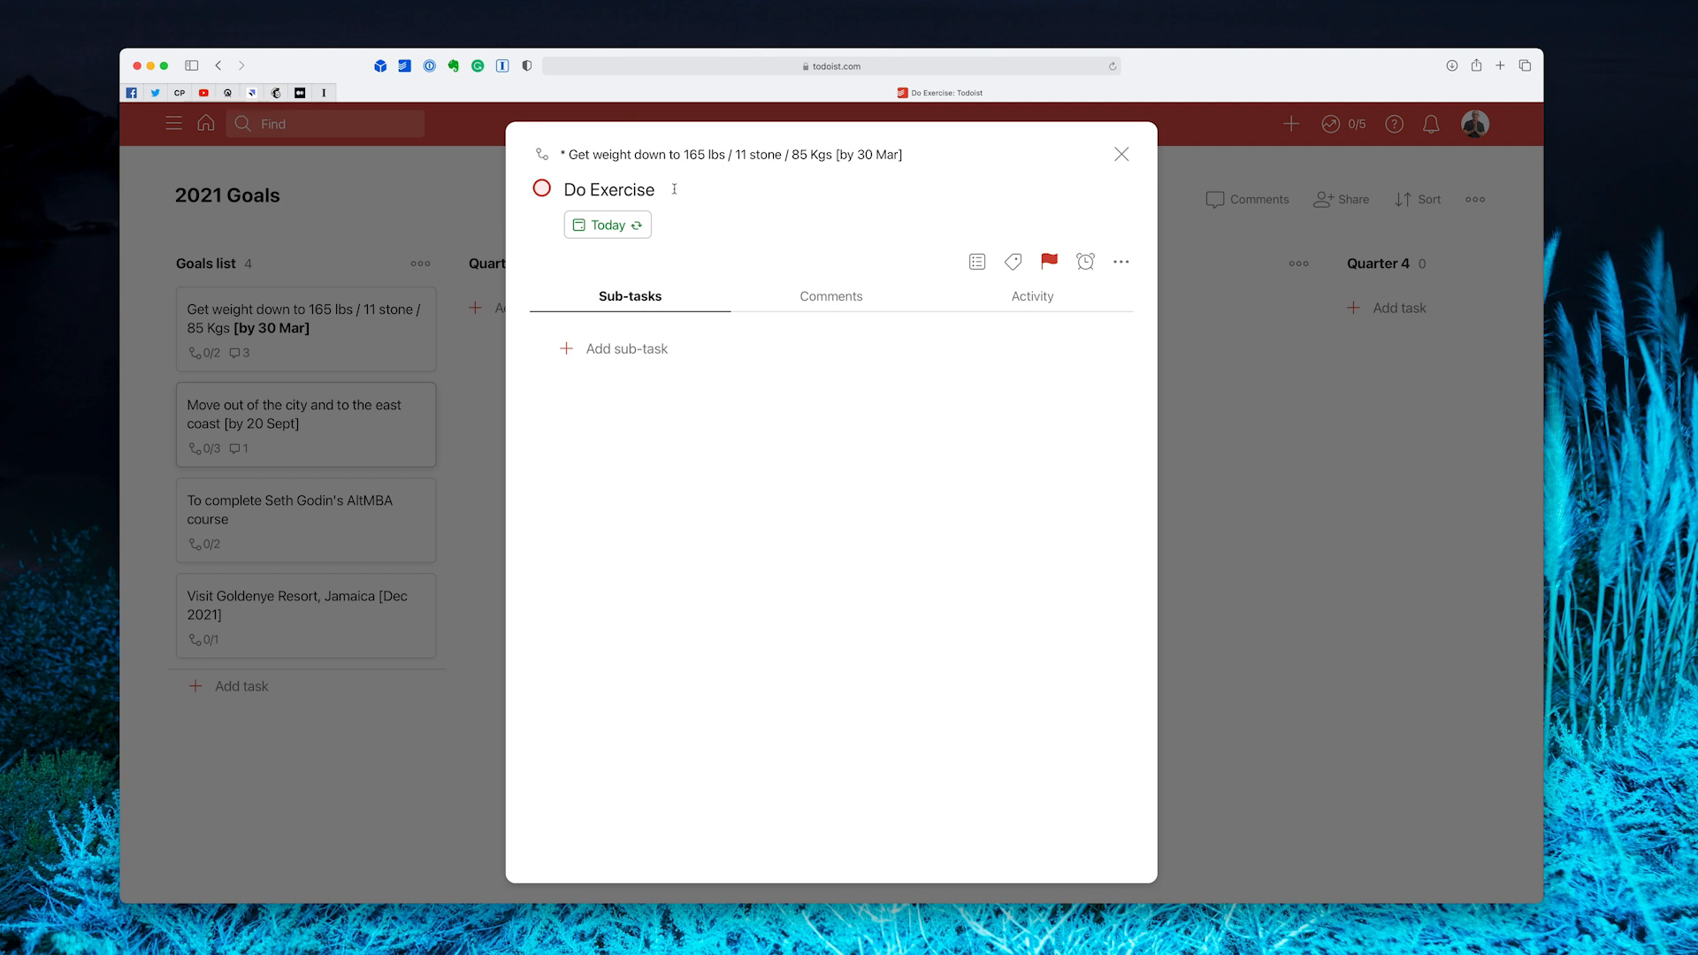
- Examine the Do Exercise sub-task and its place under the weight goal, and return to the parent goal
{"action": "left_click", "coordinate": [542, 156]}
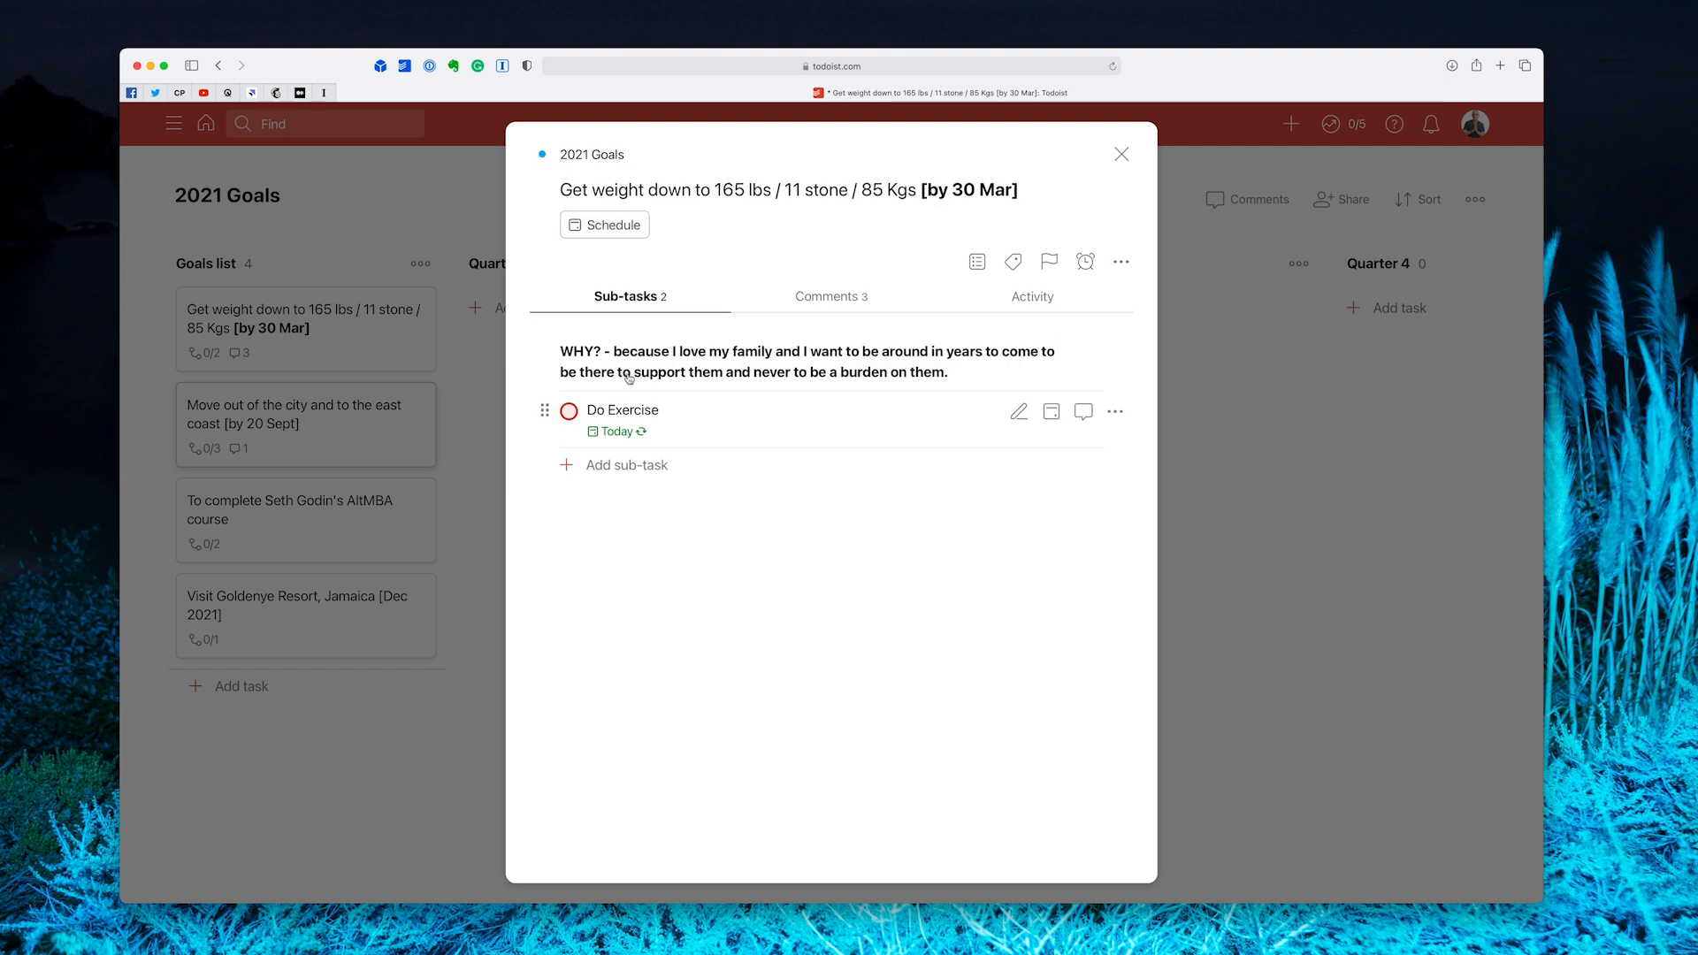
{"action": "left_click", "coordinate": [724, 421]}
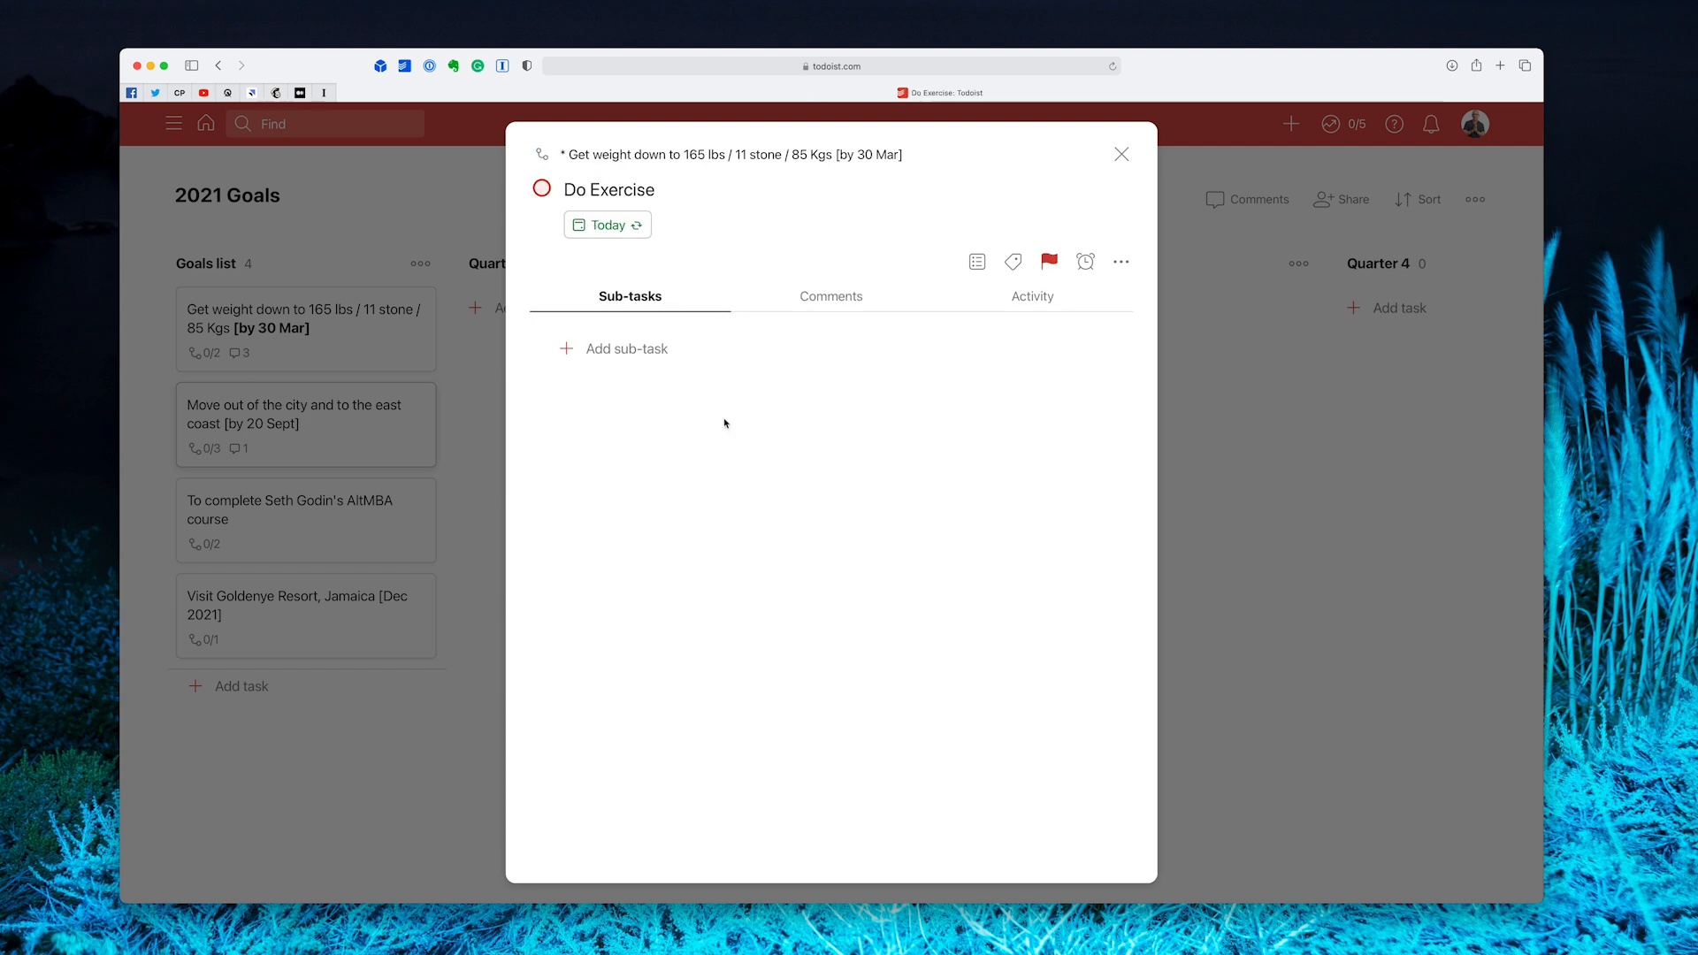
{"action": "left_click", "coordinate": [1119, 155]}
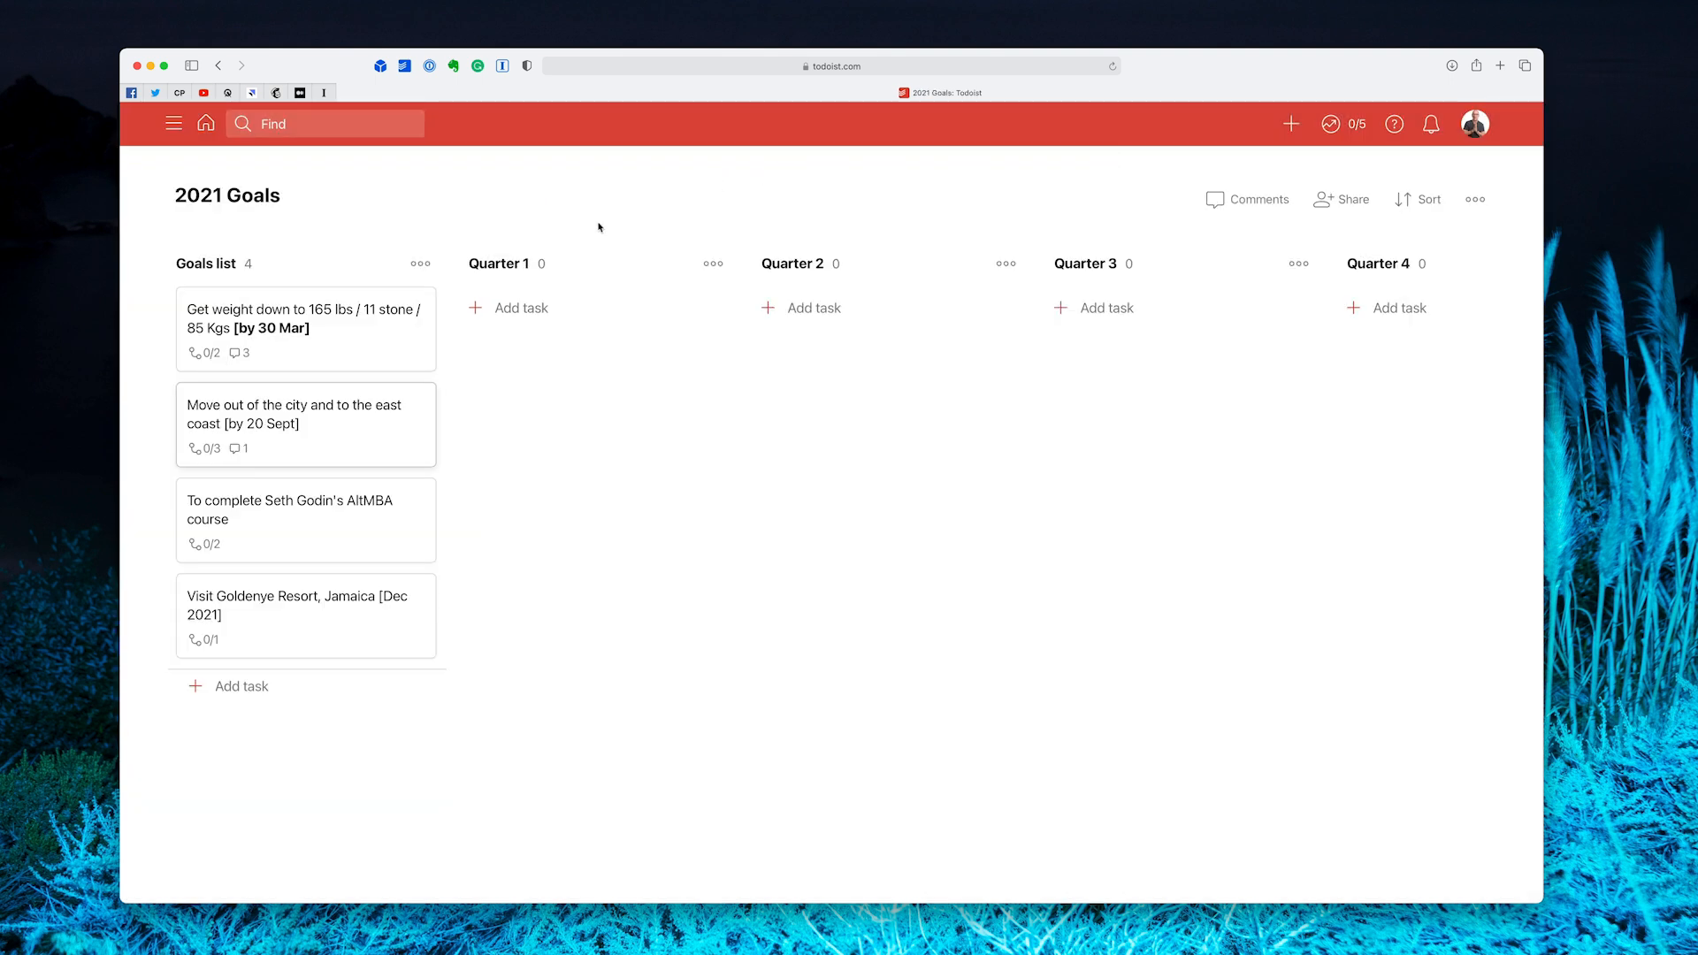
{"action": "left_click", "coordinate": [296, 325]}
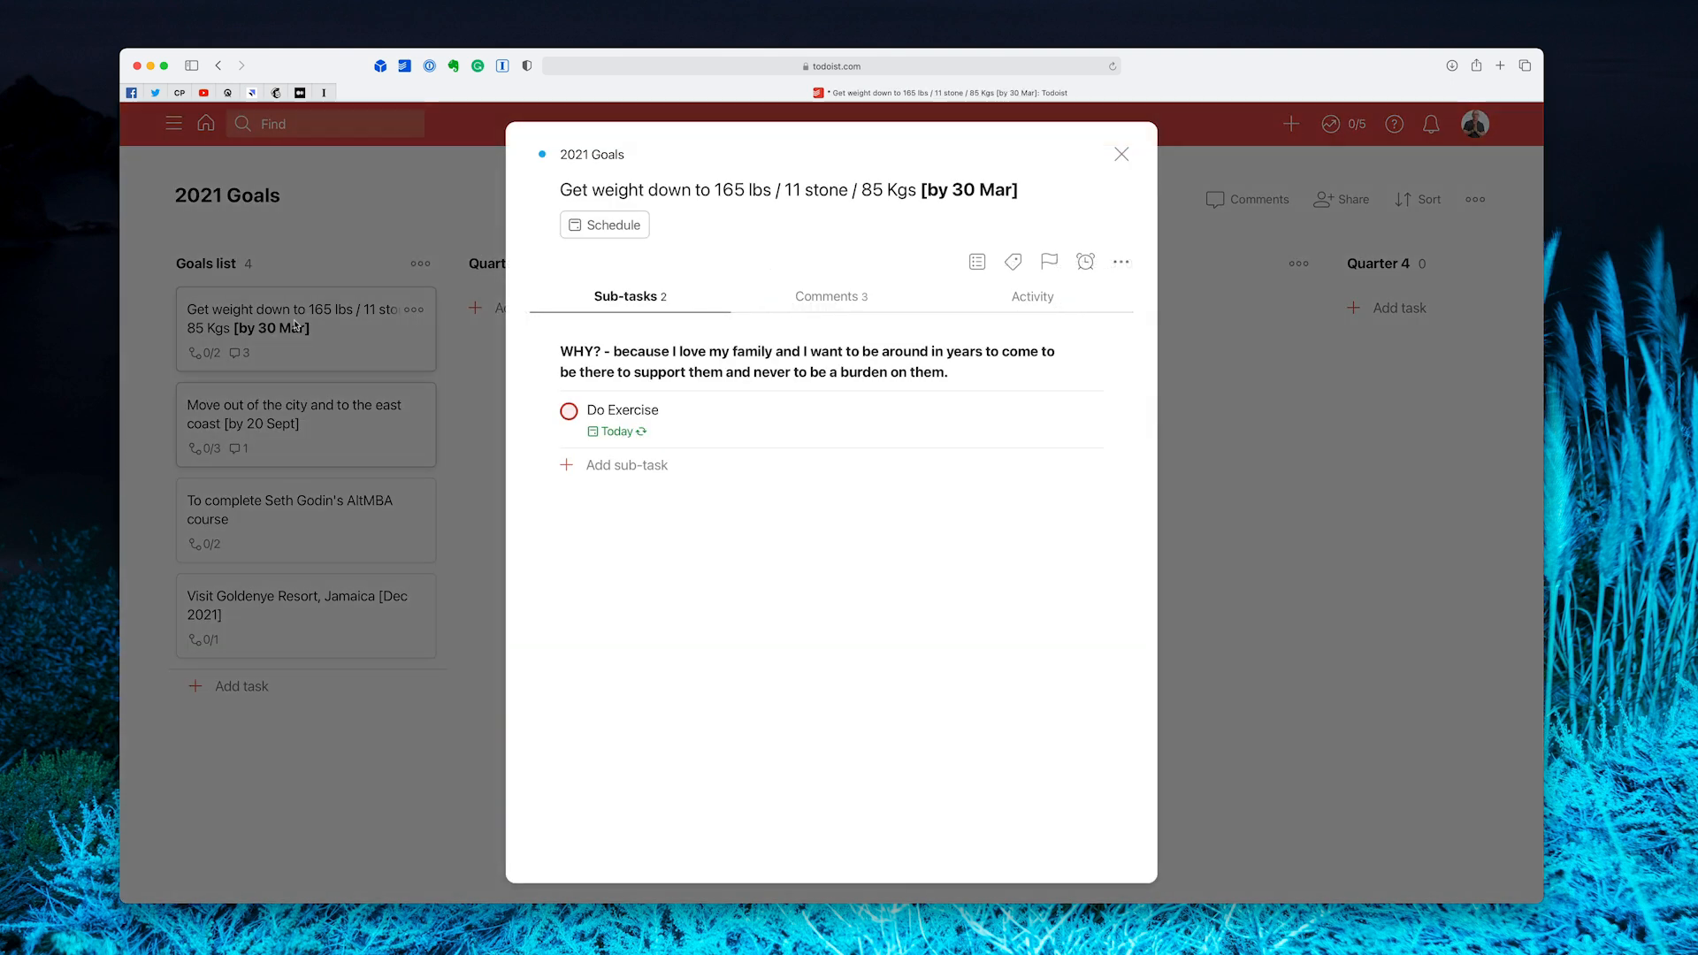
{"action": "left_click", "coordinate": [664, 413]}
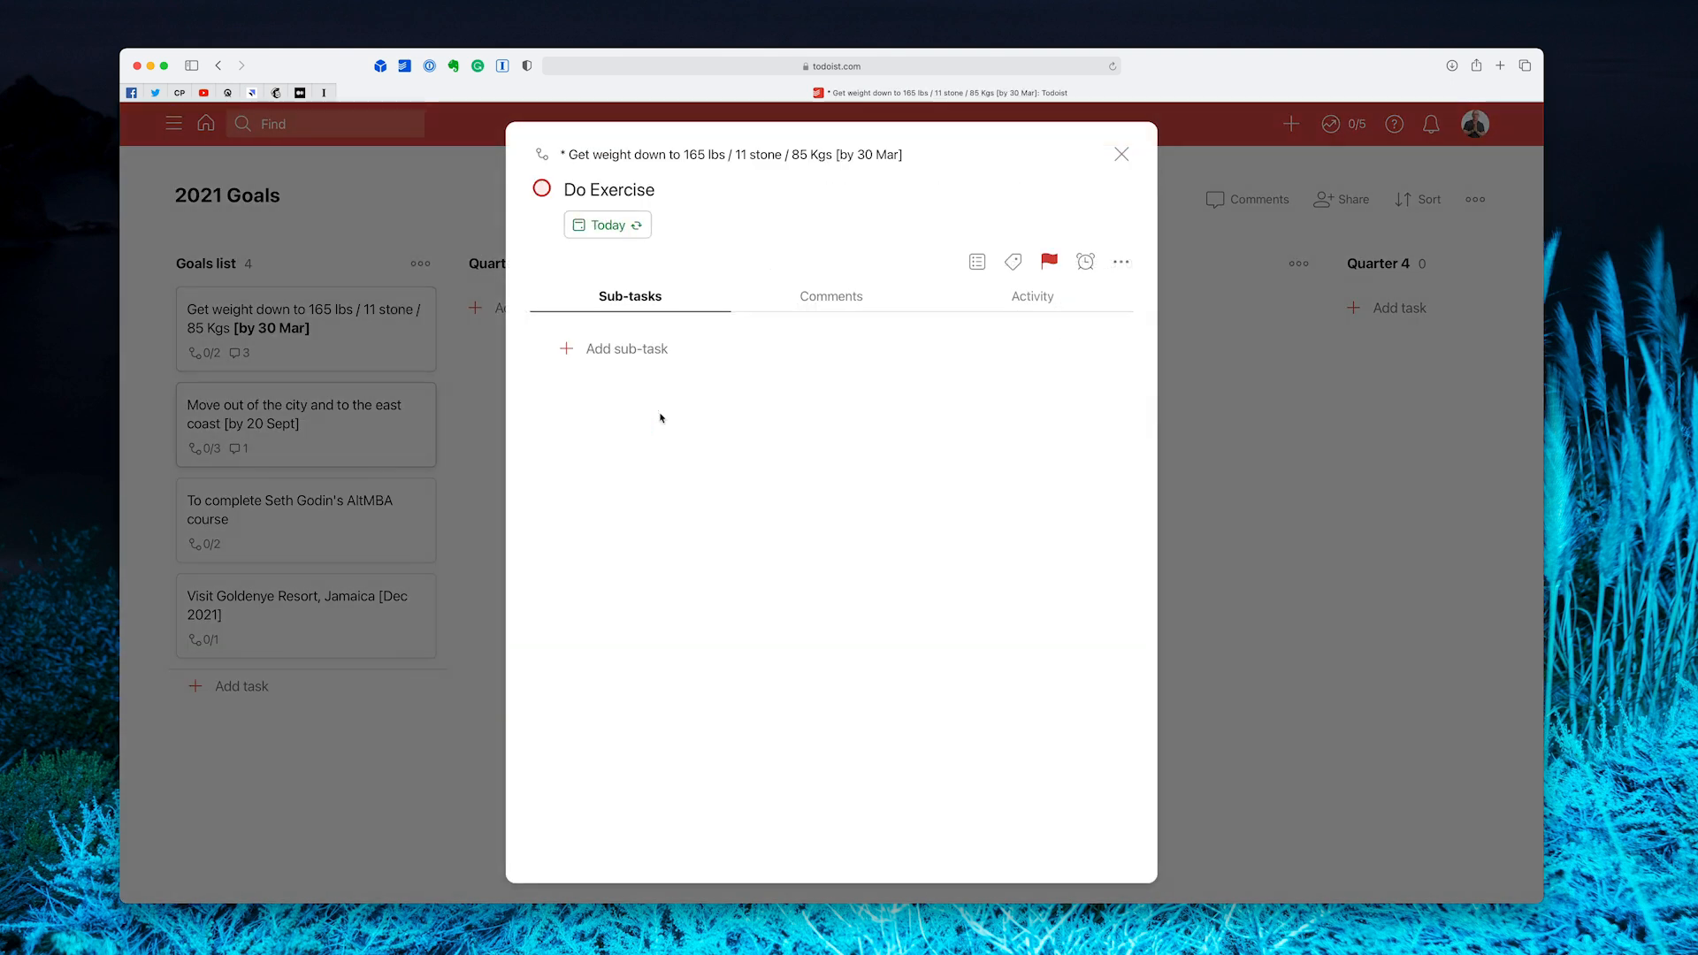
{"action": "left_click", "coordinate": [545, 160]}
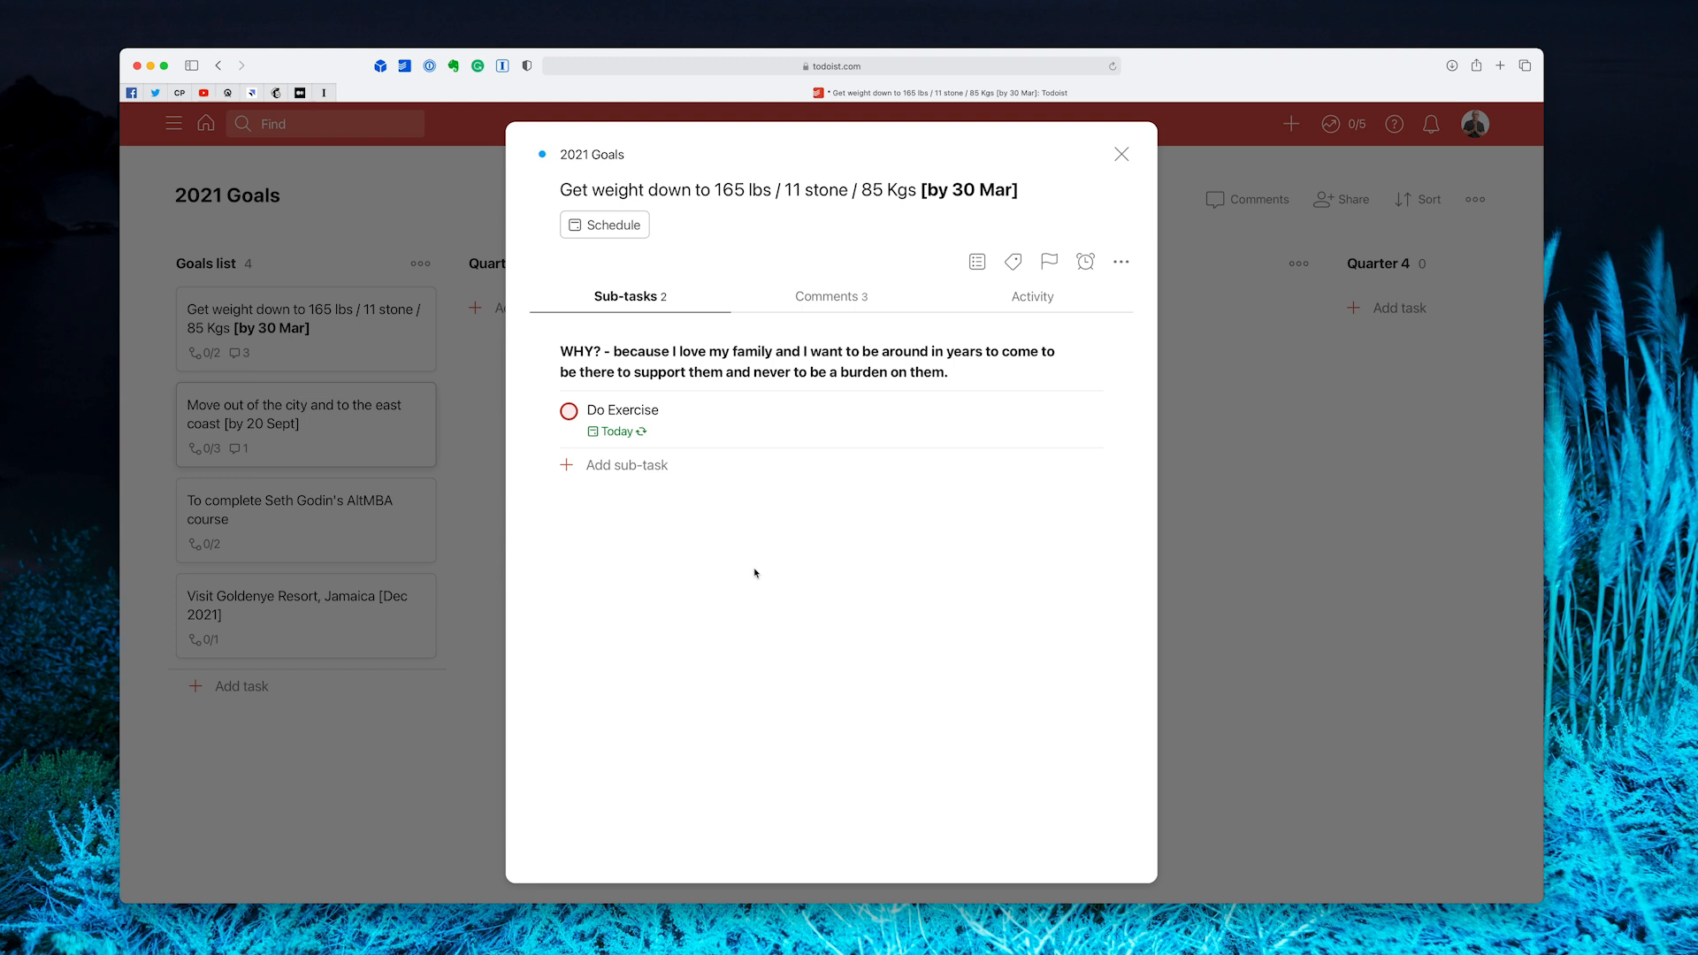
- Review the weight goal's comments, viewing each of the two attached motivational images enlarged
{"action": "left_click", "coordinate": [848, 305]}
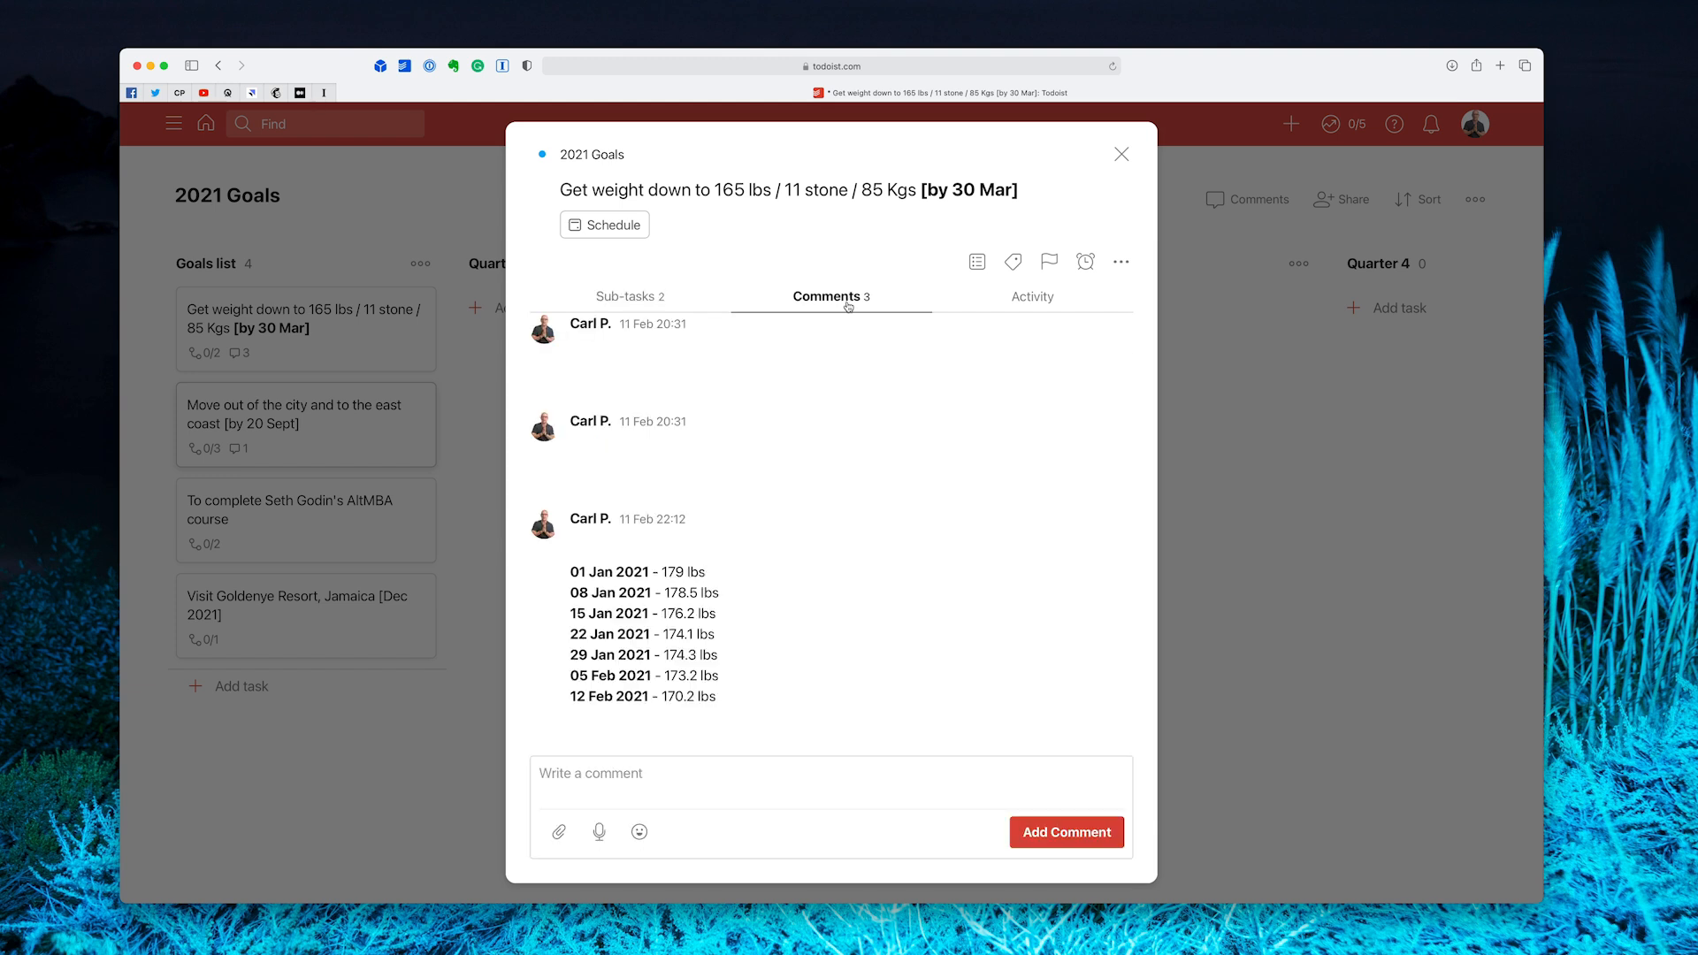
{"action": "scroll", "coordinate": [839, 477], "scroll_direction": "up", "scroll_amount": 1}
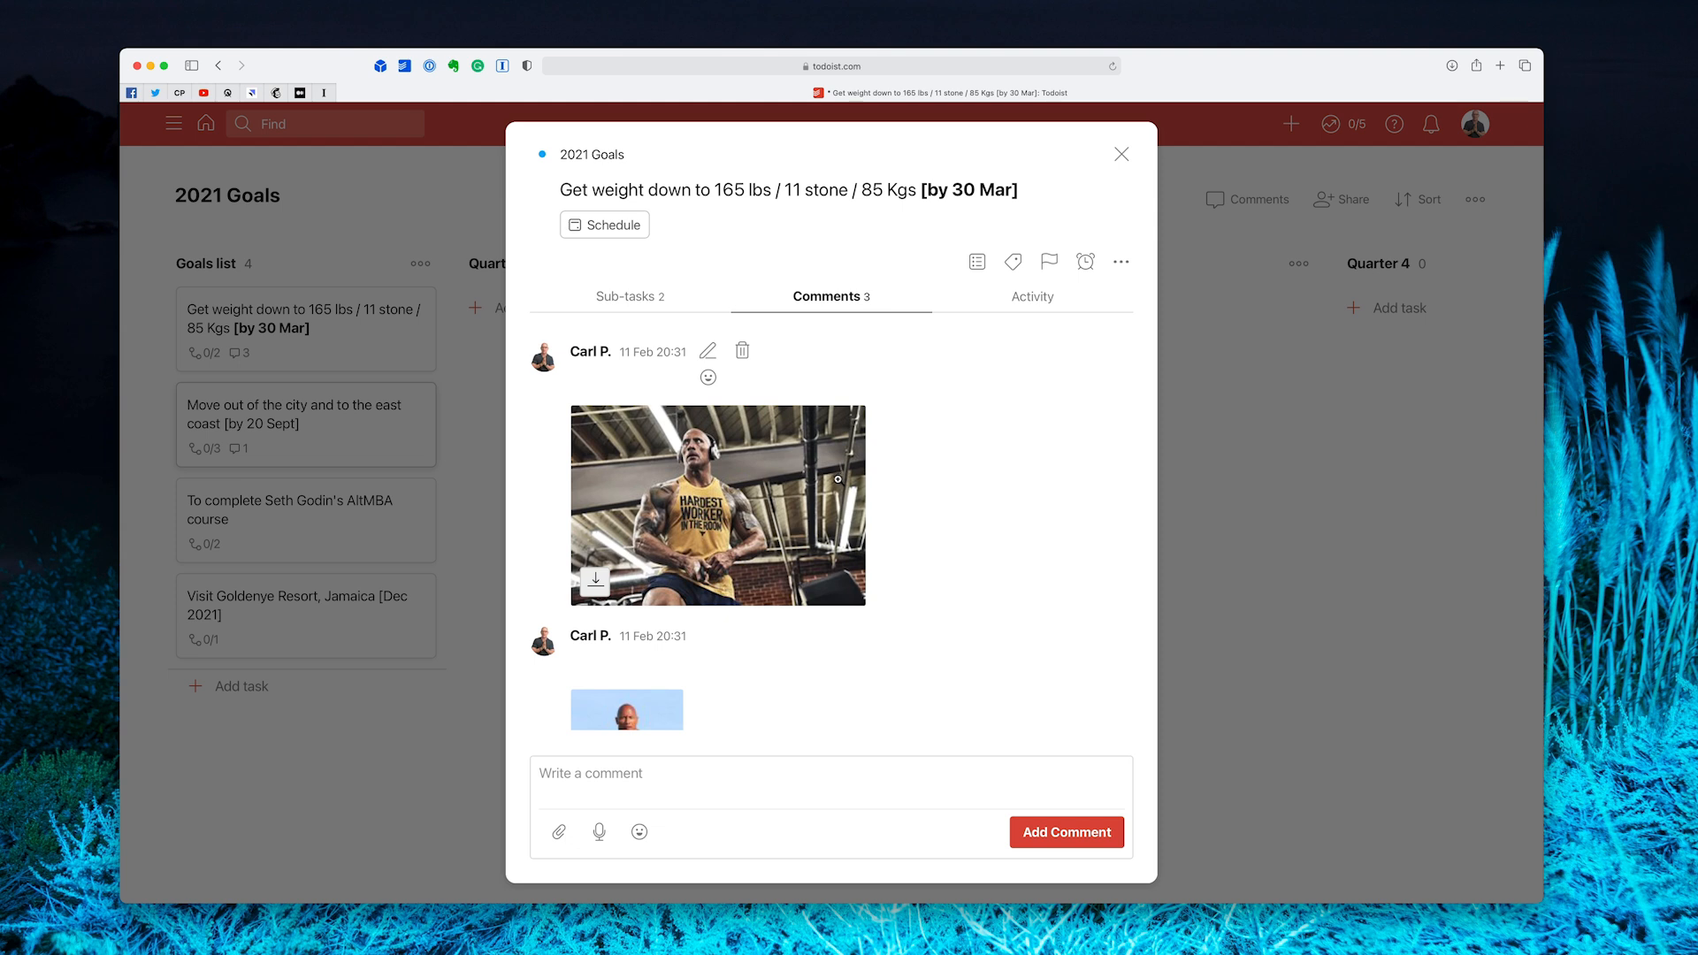
{"action": "left_click", "coordinate": [782, 555]}
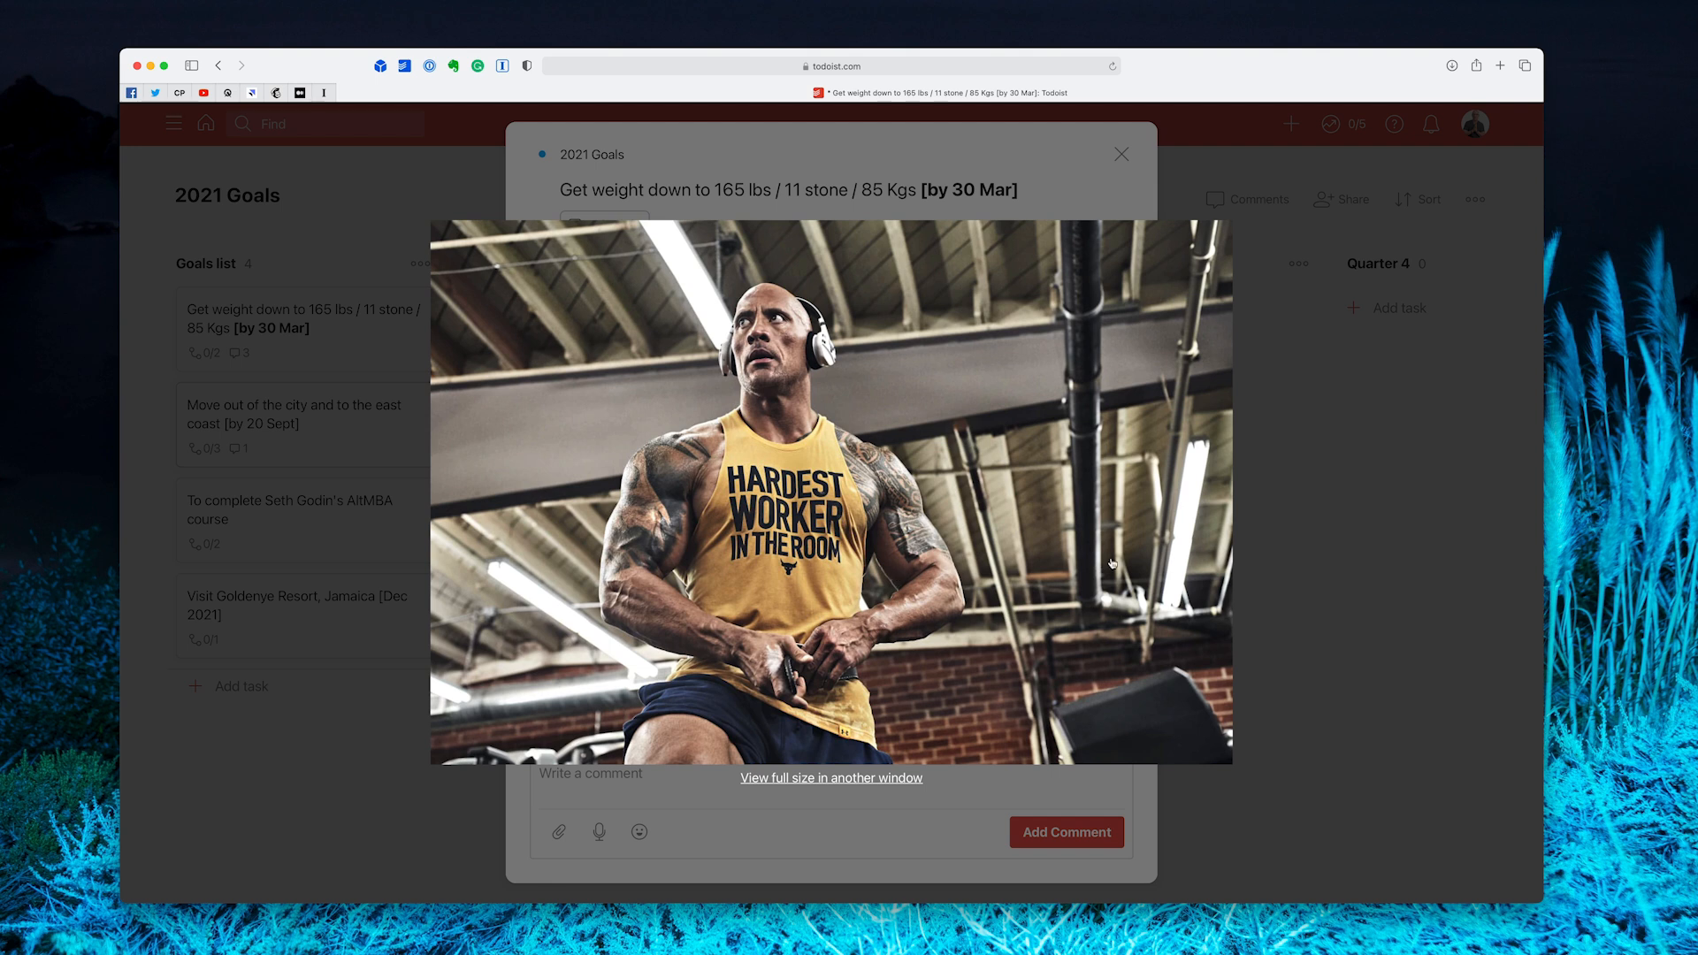
{"action": "left_click", "coordinate": [1270, 509]}
{"action": "scroll", "coordinate": [921, 550], "scroll_direction": "down", "scroll_amount": 5}
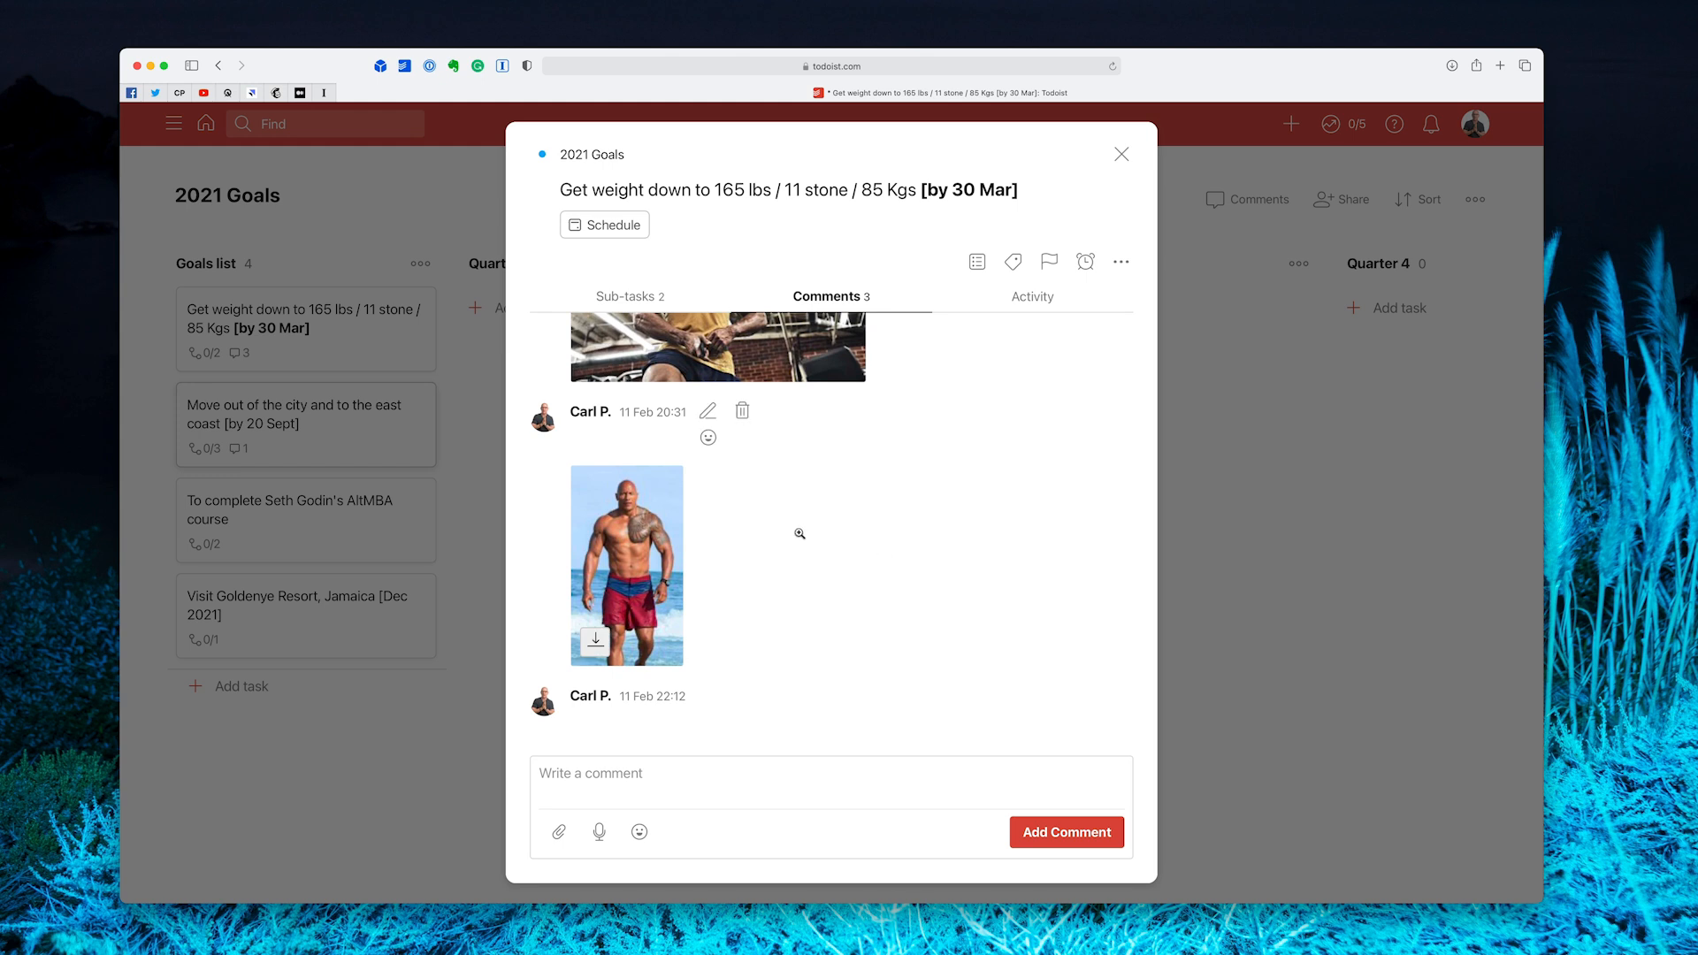
{"action": "left_click", "coordinate": [662, 515]}
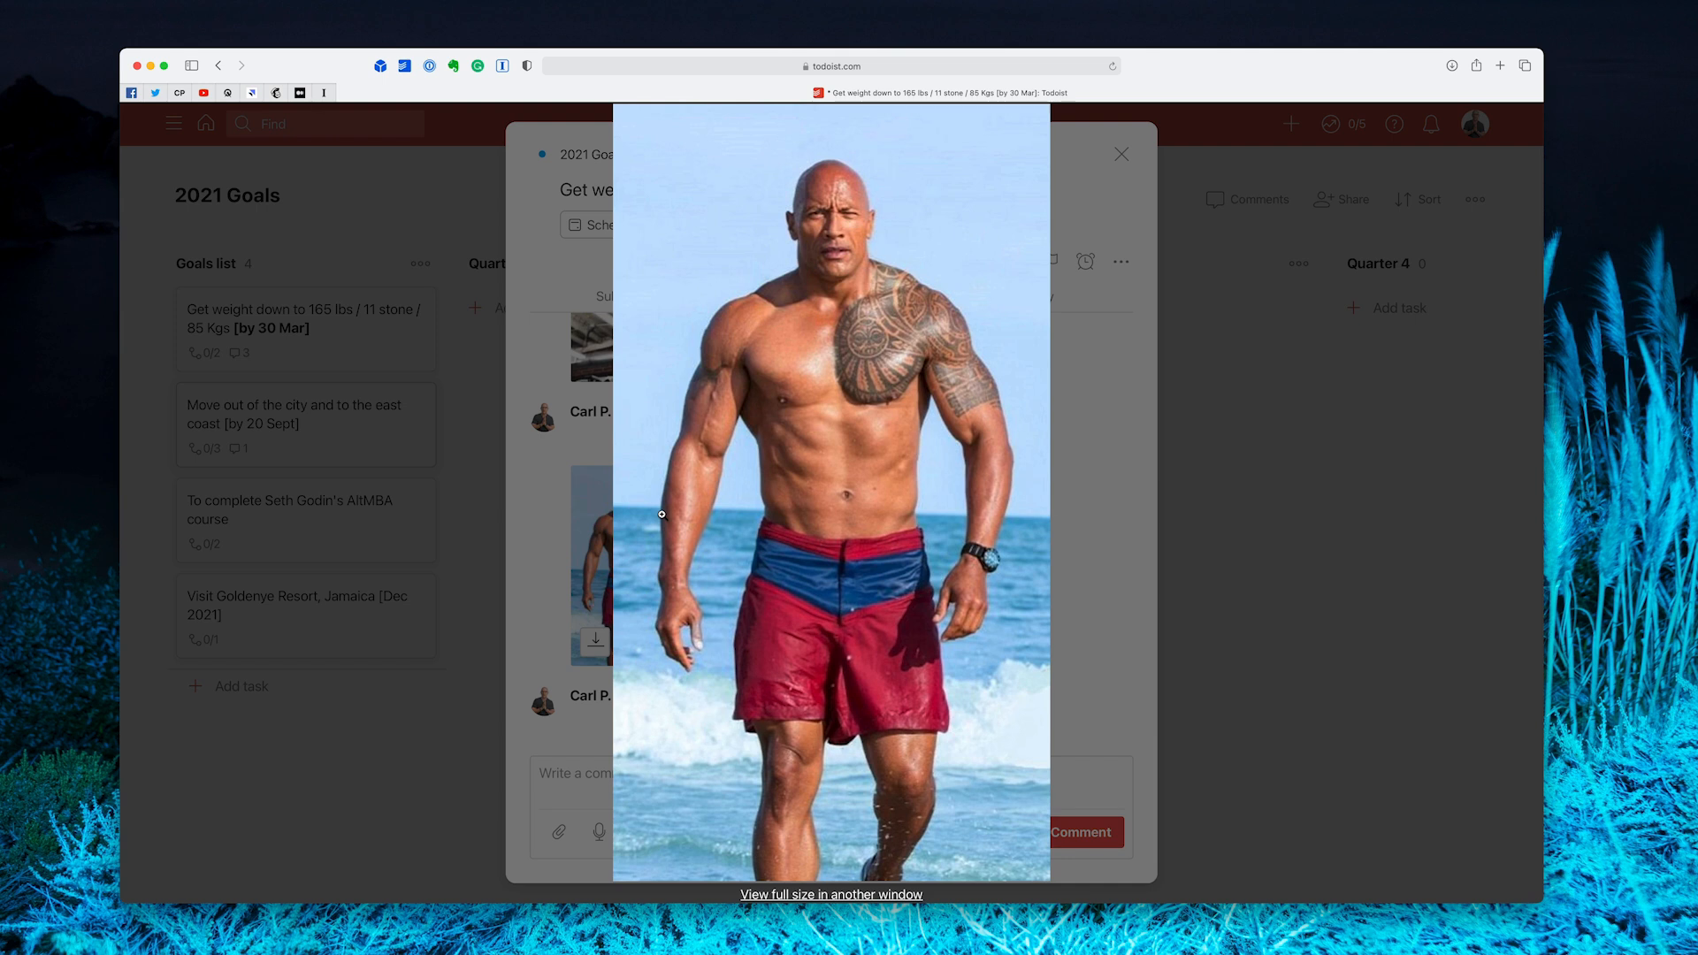
{"action": "left_click", "coordinate": [1093, 433]}
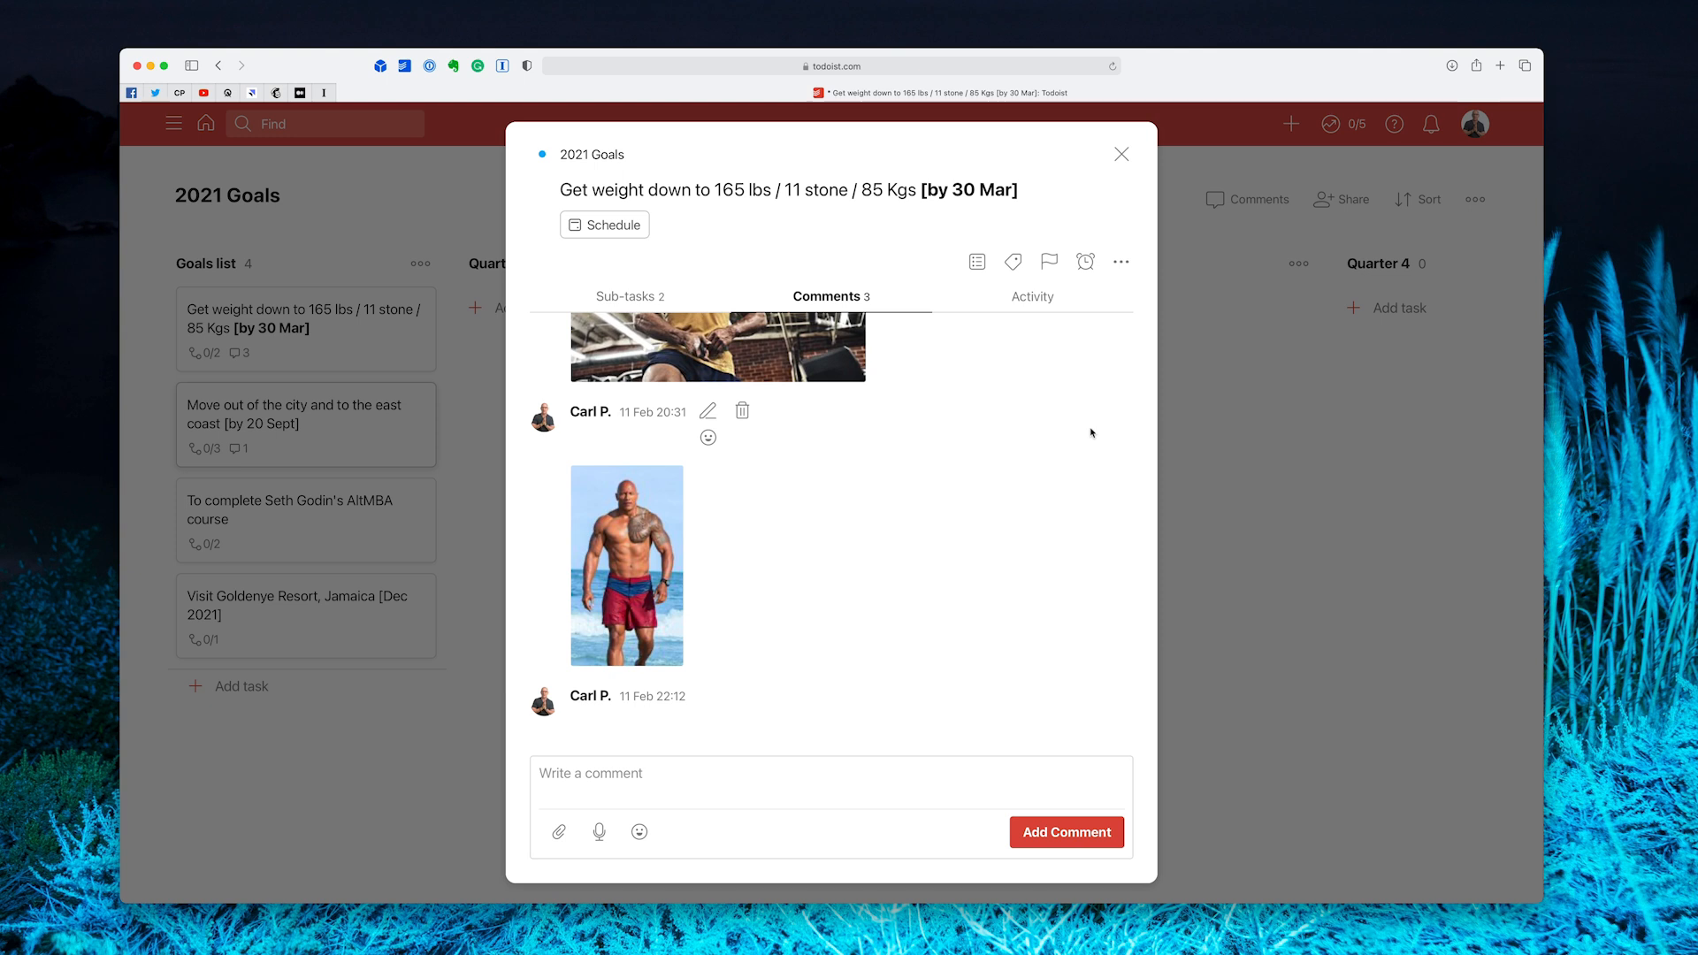
- Open the weight log comment for editing to examine its bold date markup, leave the edit, and close the weight goal
{"action": "scroll", "coordinate": [1090, 433], "scroll_direction": "down", "scroll_amount": 4}
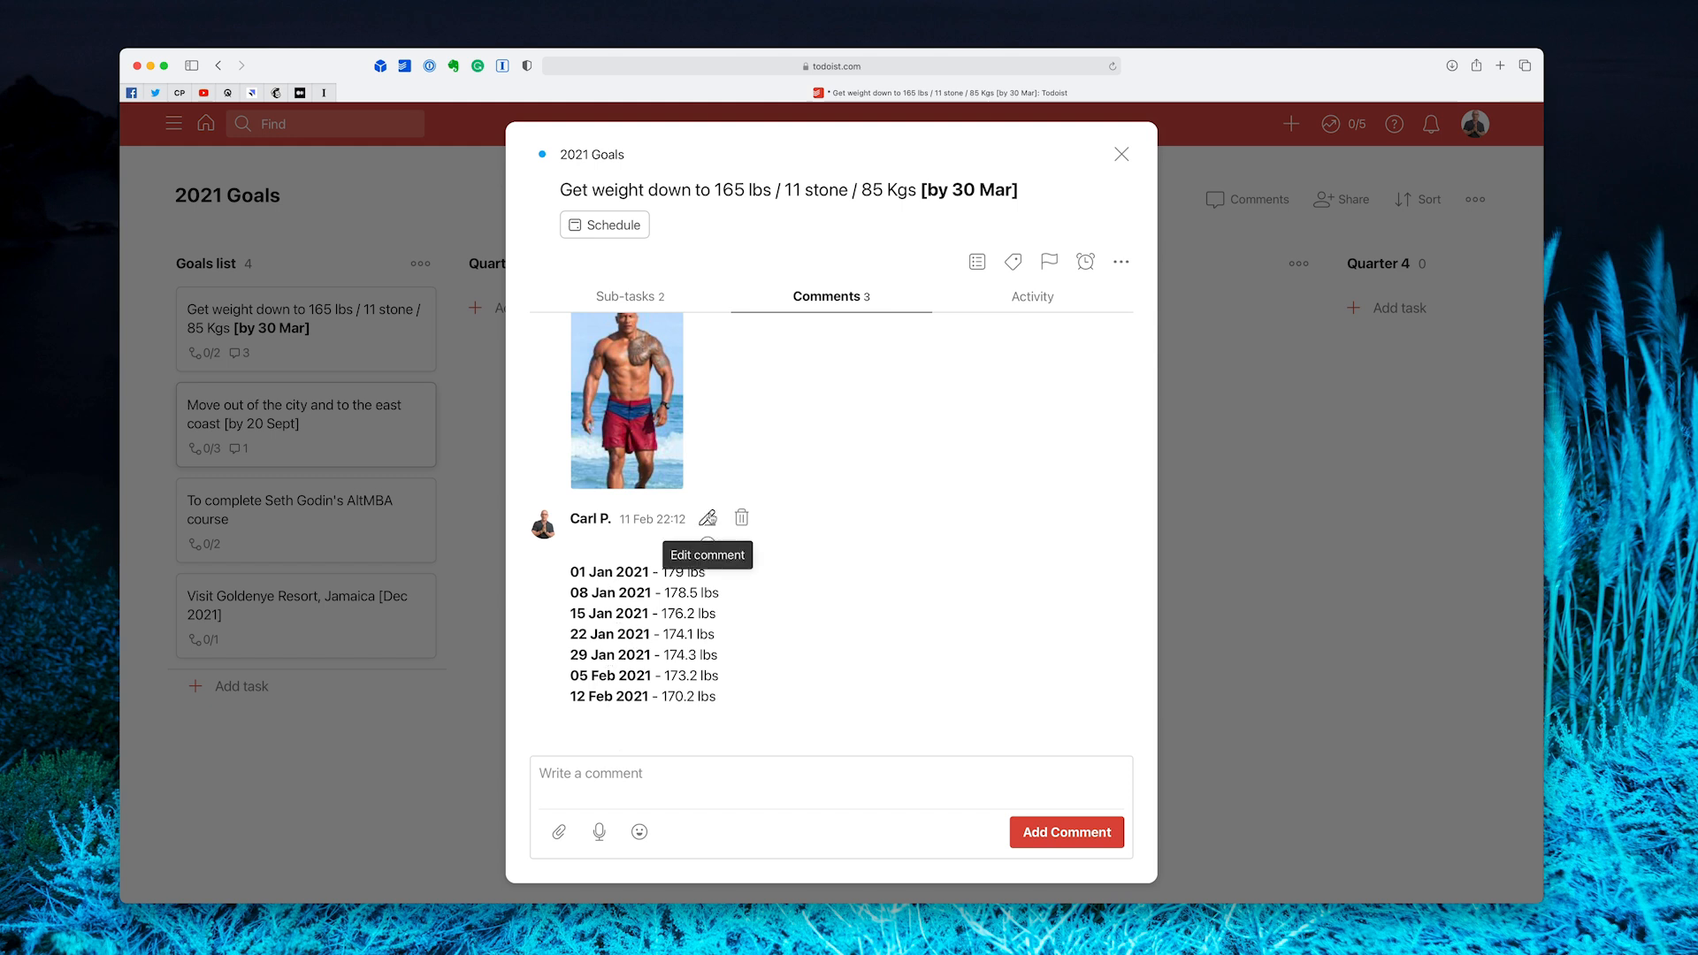
{"action": "left_click", "coordinate": [708, 519]}
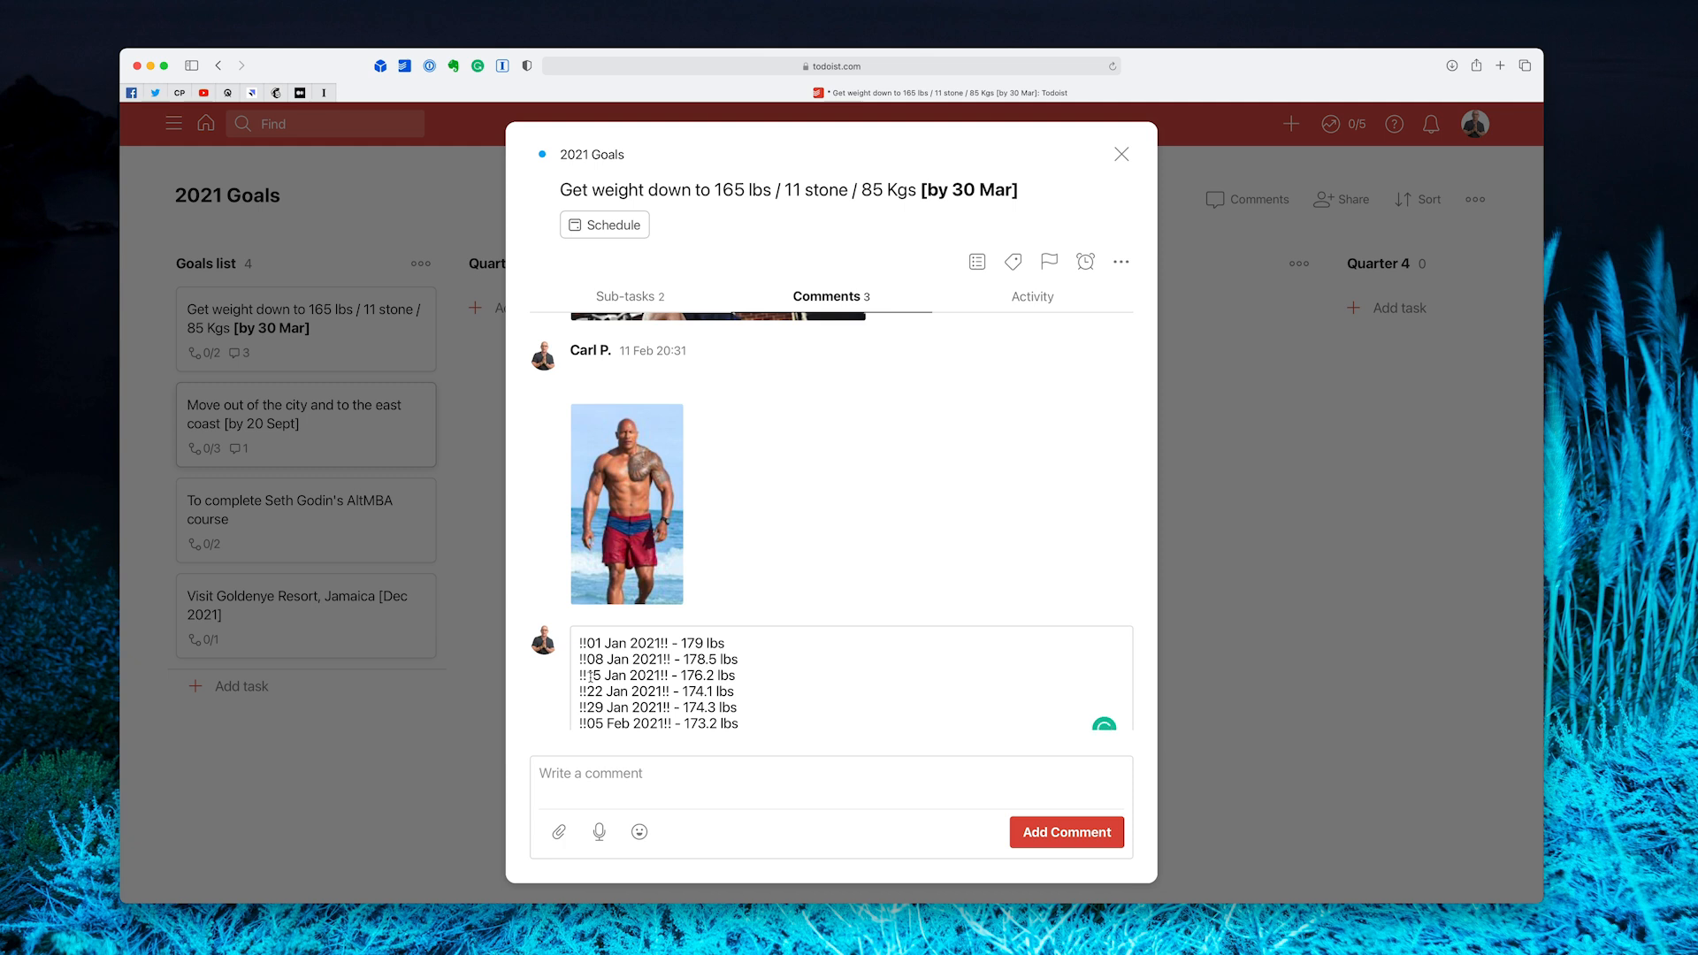
{"action": "scroll", "coordinate": [593, 644], "scroll_direction": "up", "scroll_amount": 5}
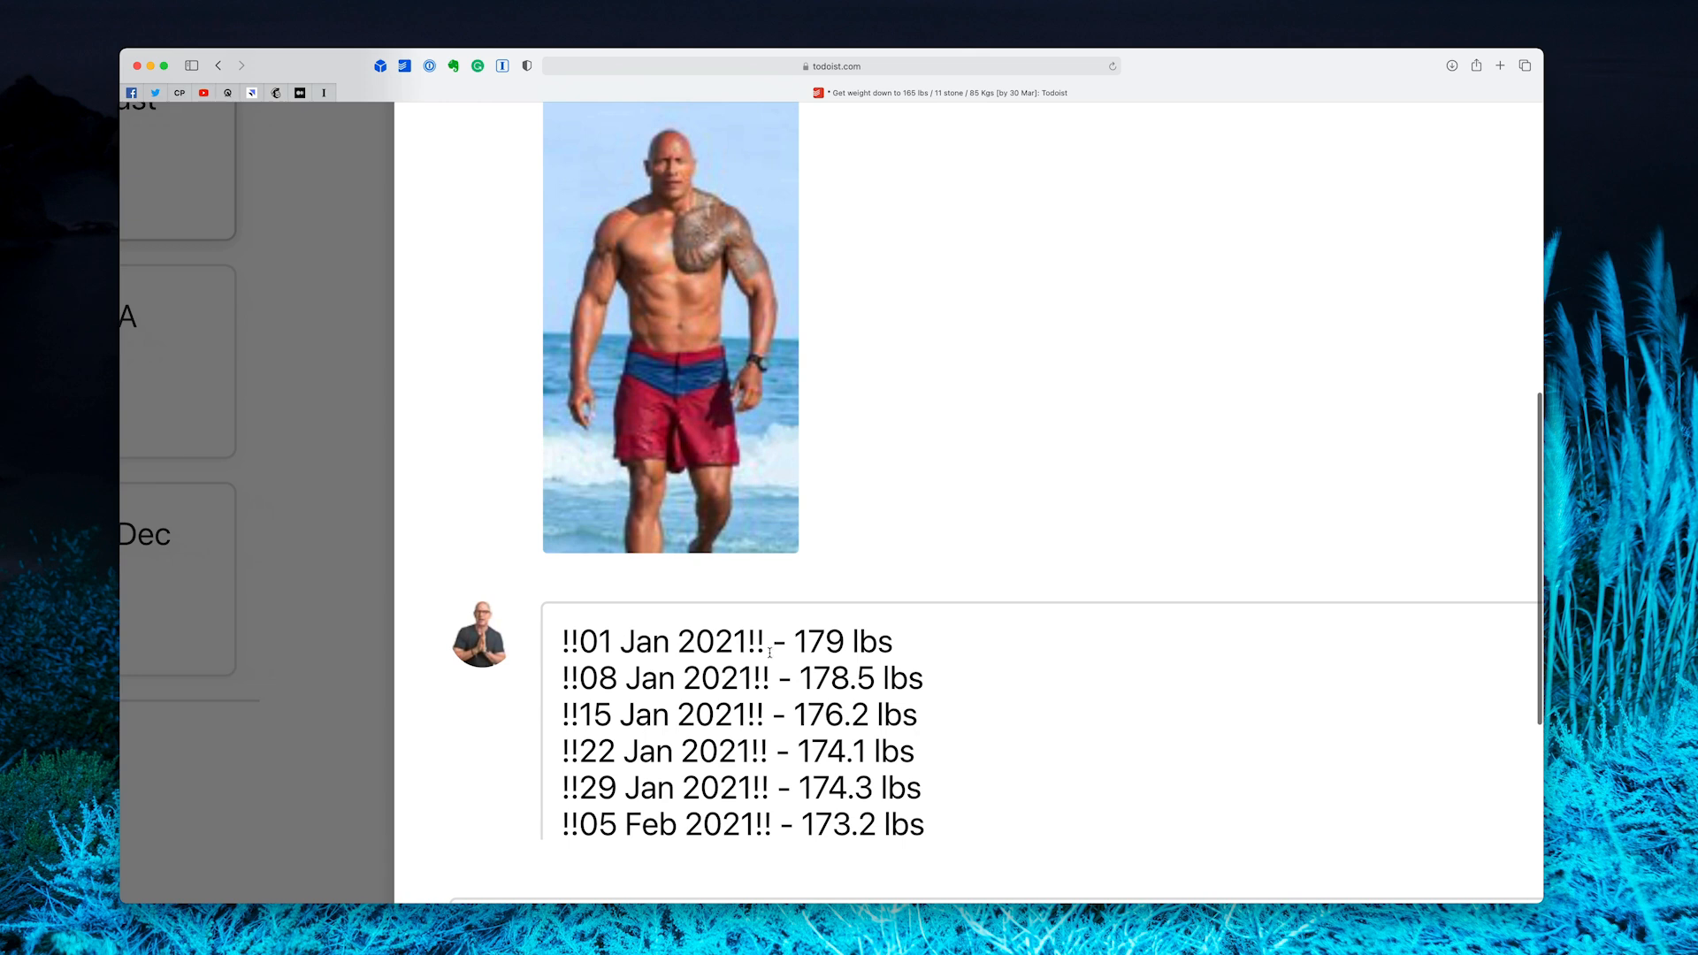
{"action": "scroll", "coordinate": [663, 659], "scroll_direction": "down", "scroll_amount": 5}
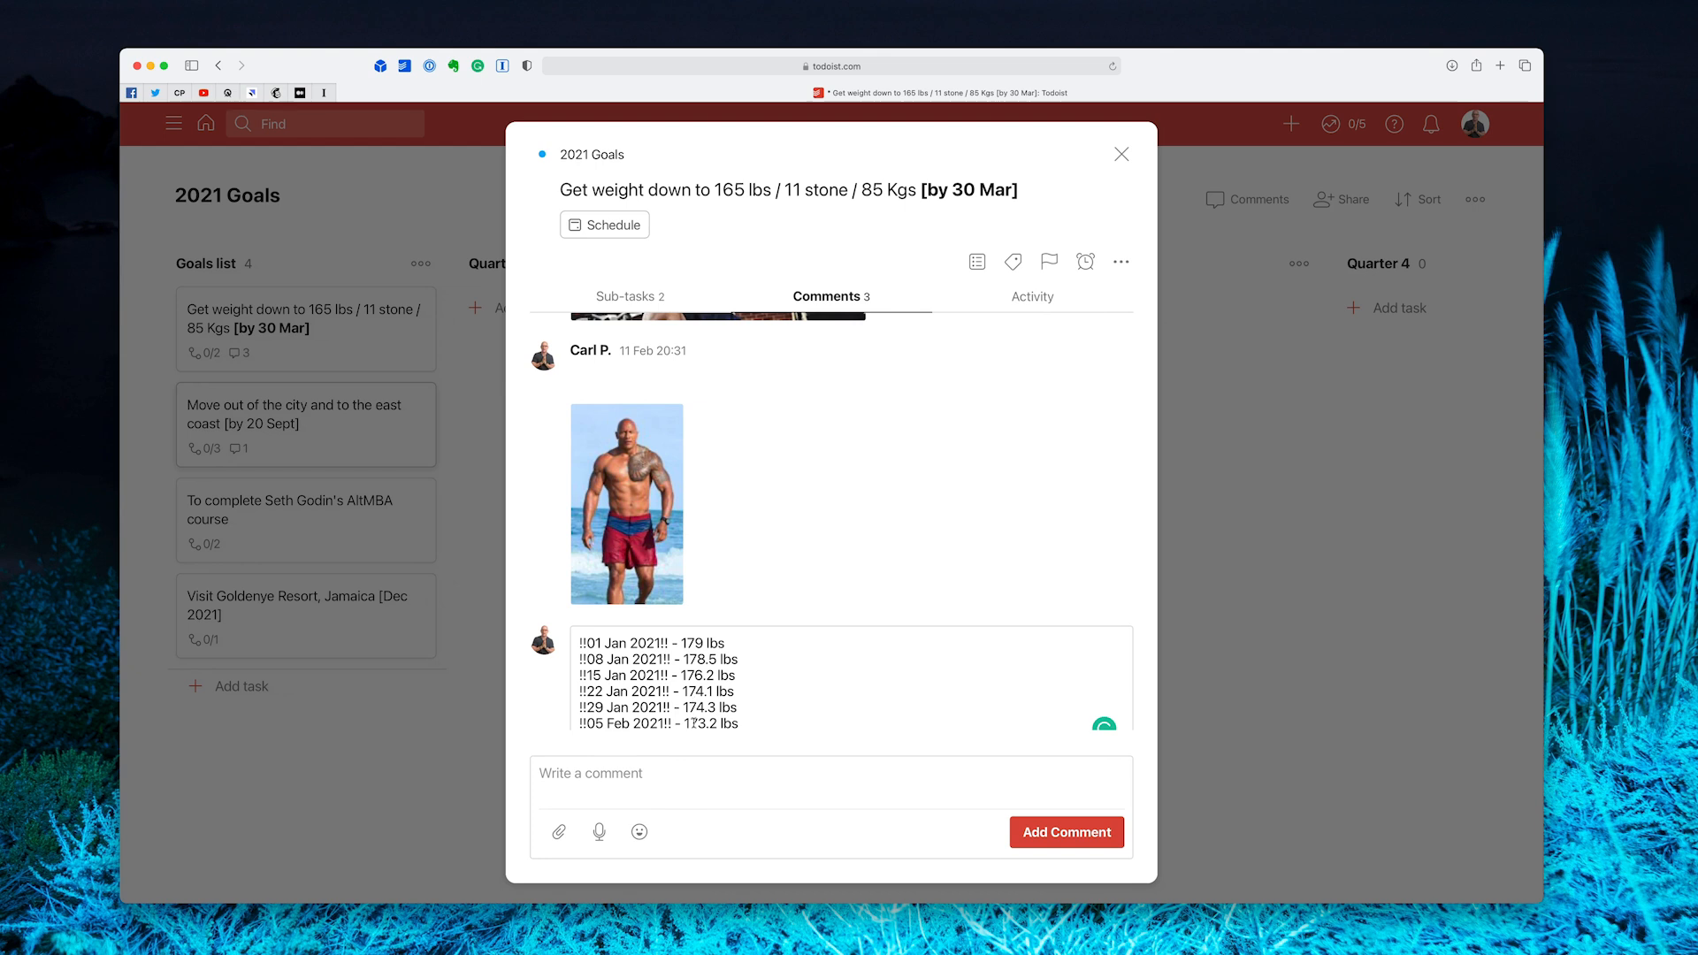
{"action": "scroll", "coordinate": [694, 721], "scroll_direction": "down", "scroll_amount": 2}
{"action": "left_click", "coordinate": [625, 713]}
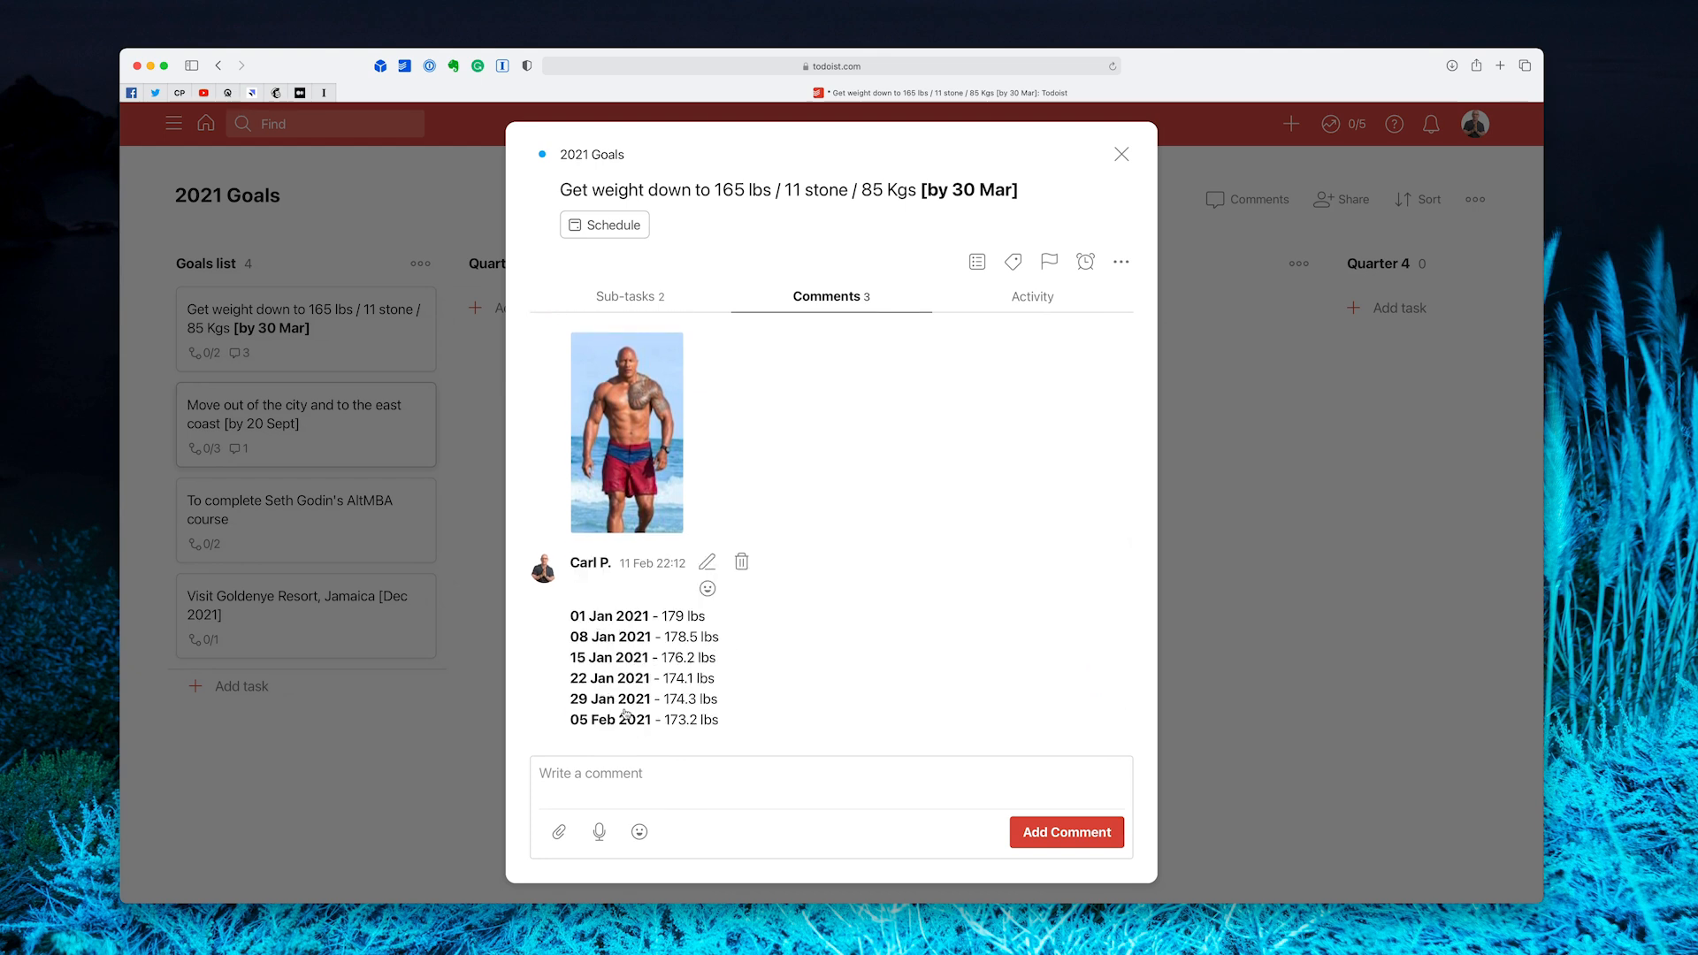
{"action": "scroll", "coordinate": [889, 639], "scroll_direction": "down", "scroll_amount": 1}
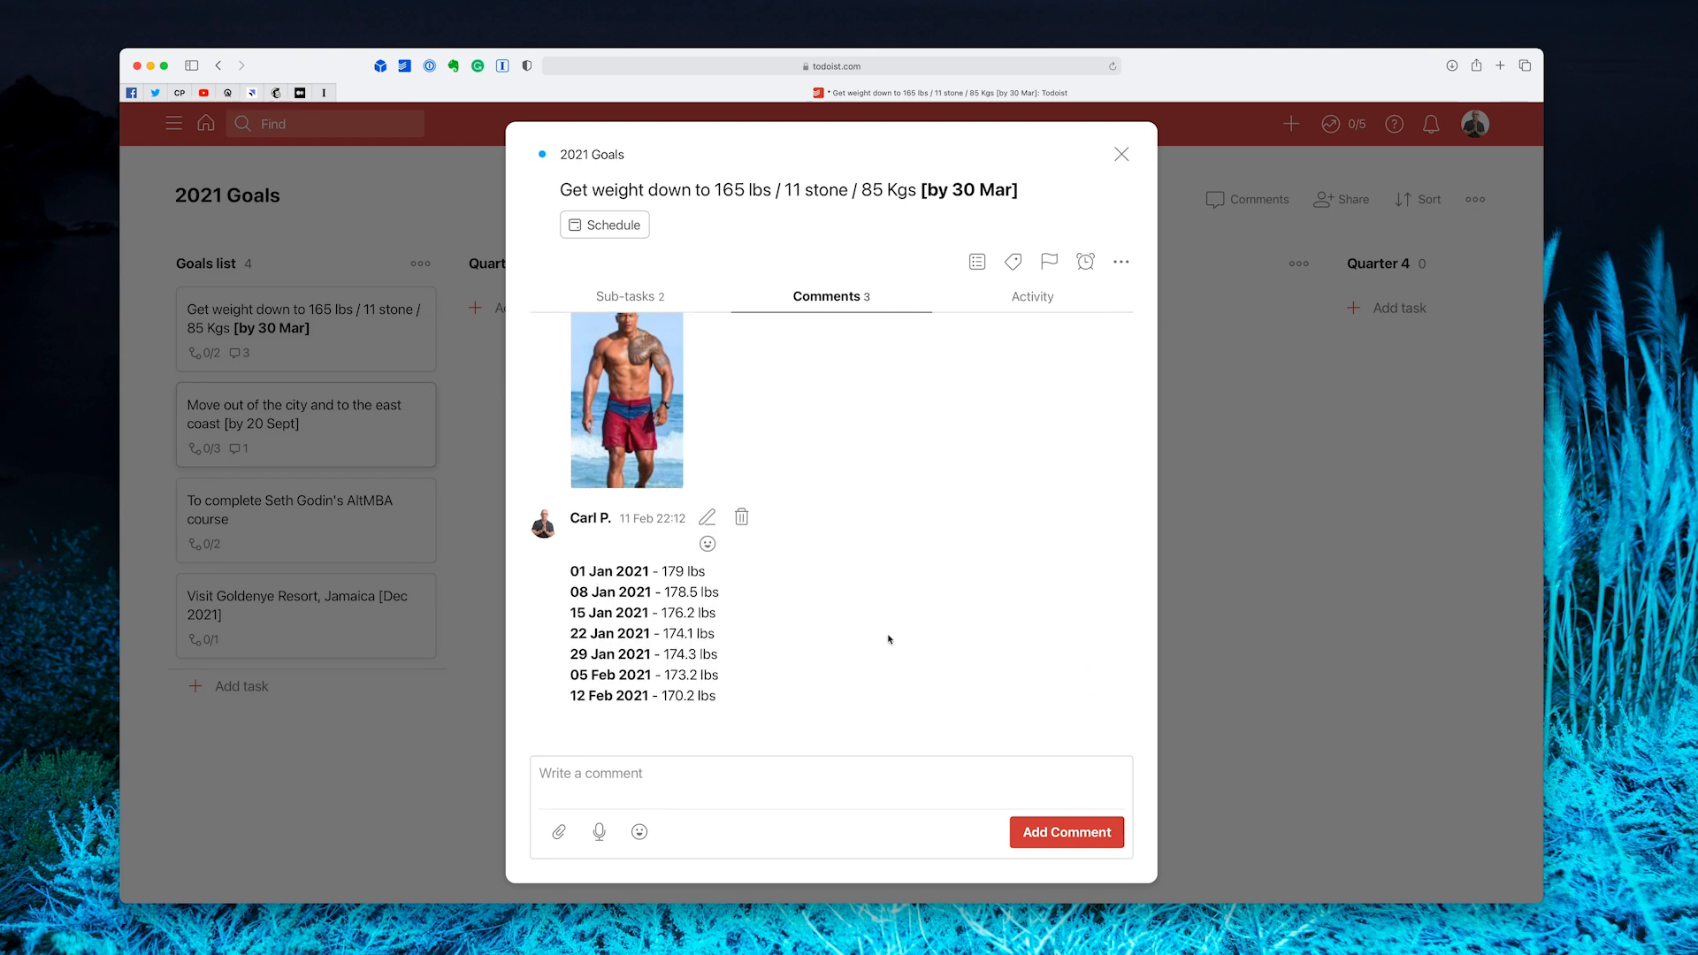
{"action": "scroll", "coordinate": [706, 518], "scroll_direction": "up", "scroll_amount": 1}
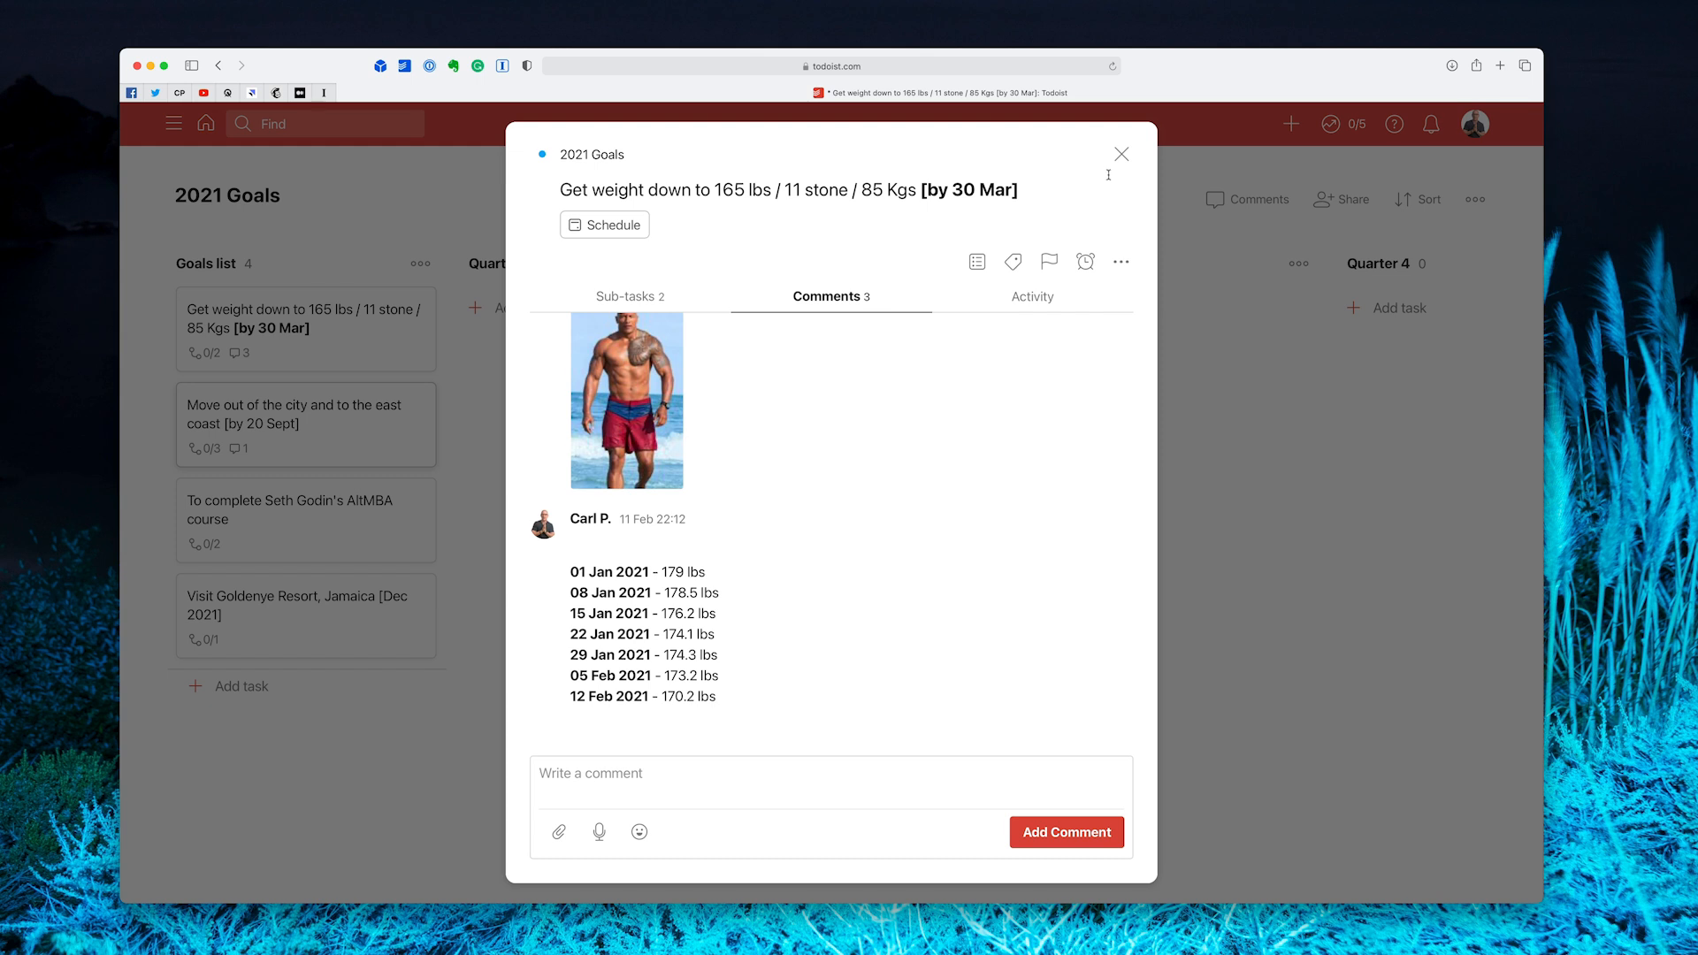
{"action": "left_click", "coordinate": [669, 306]}
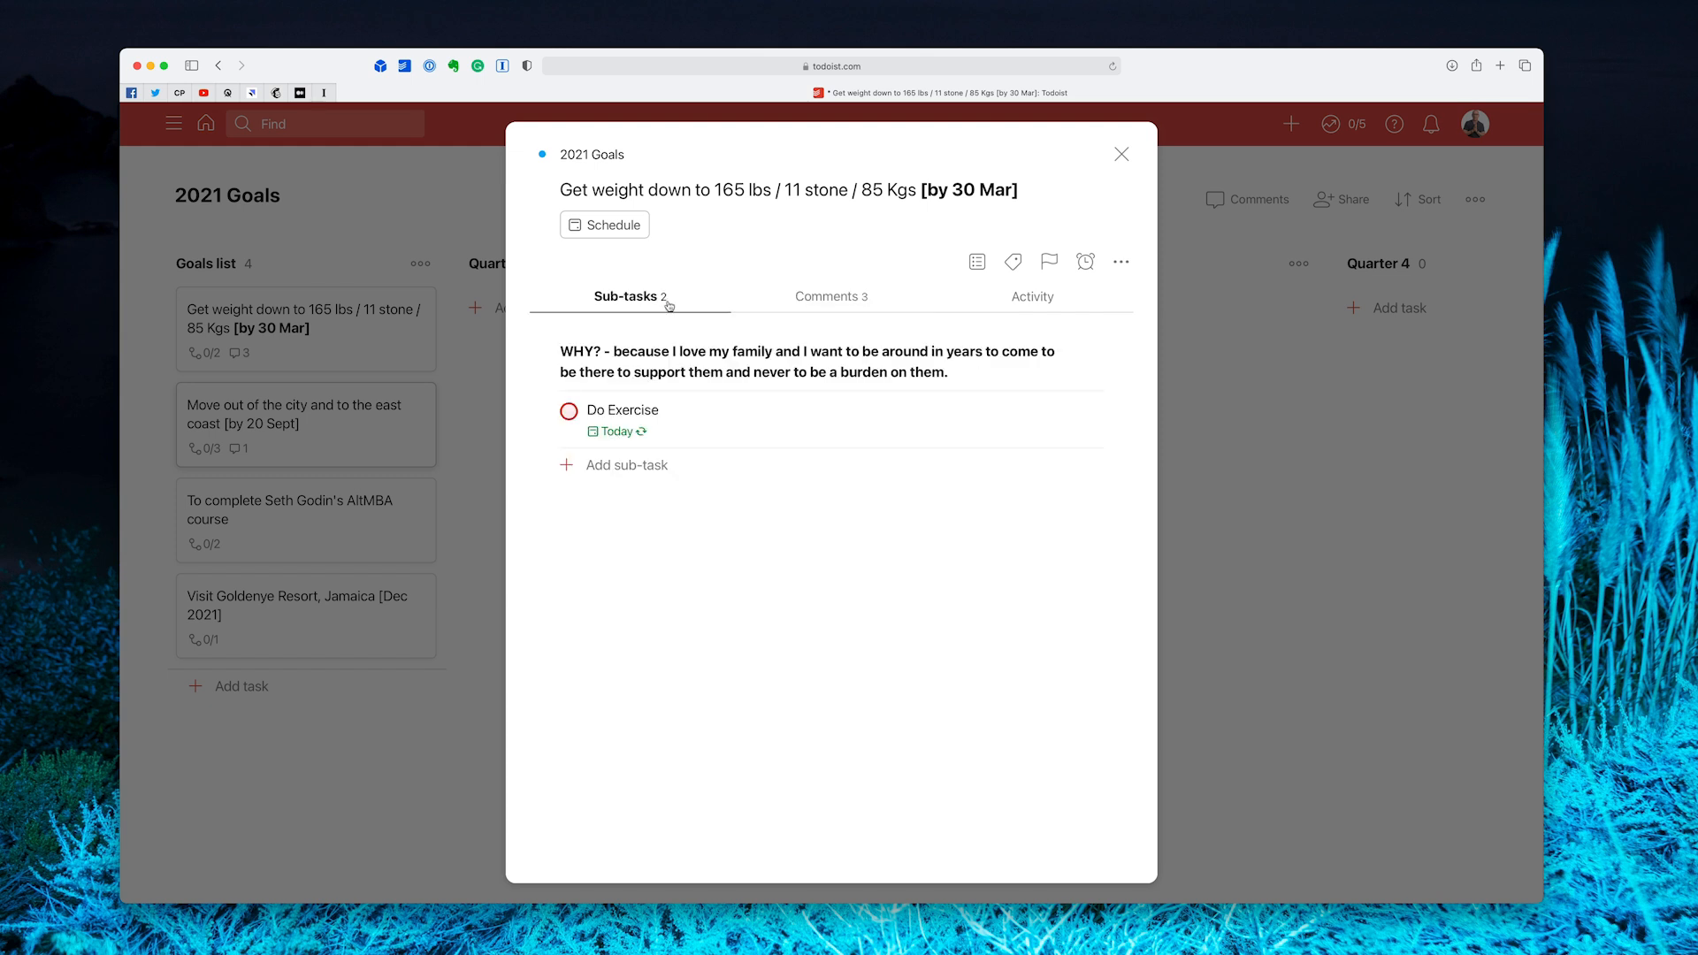
{"action": "left_click", "coordinate": [1119, 154]}
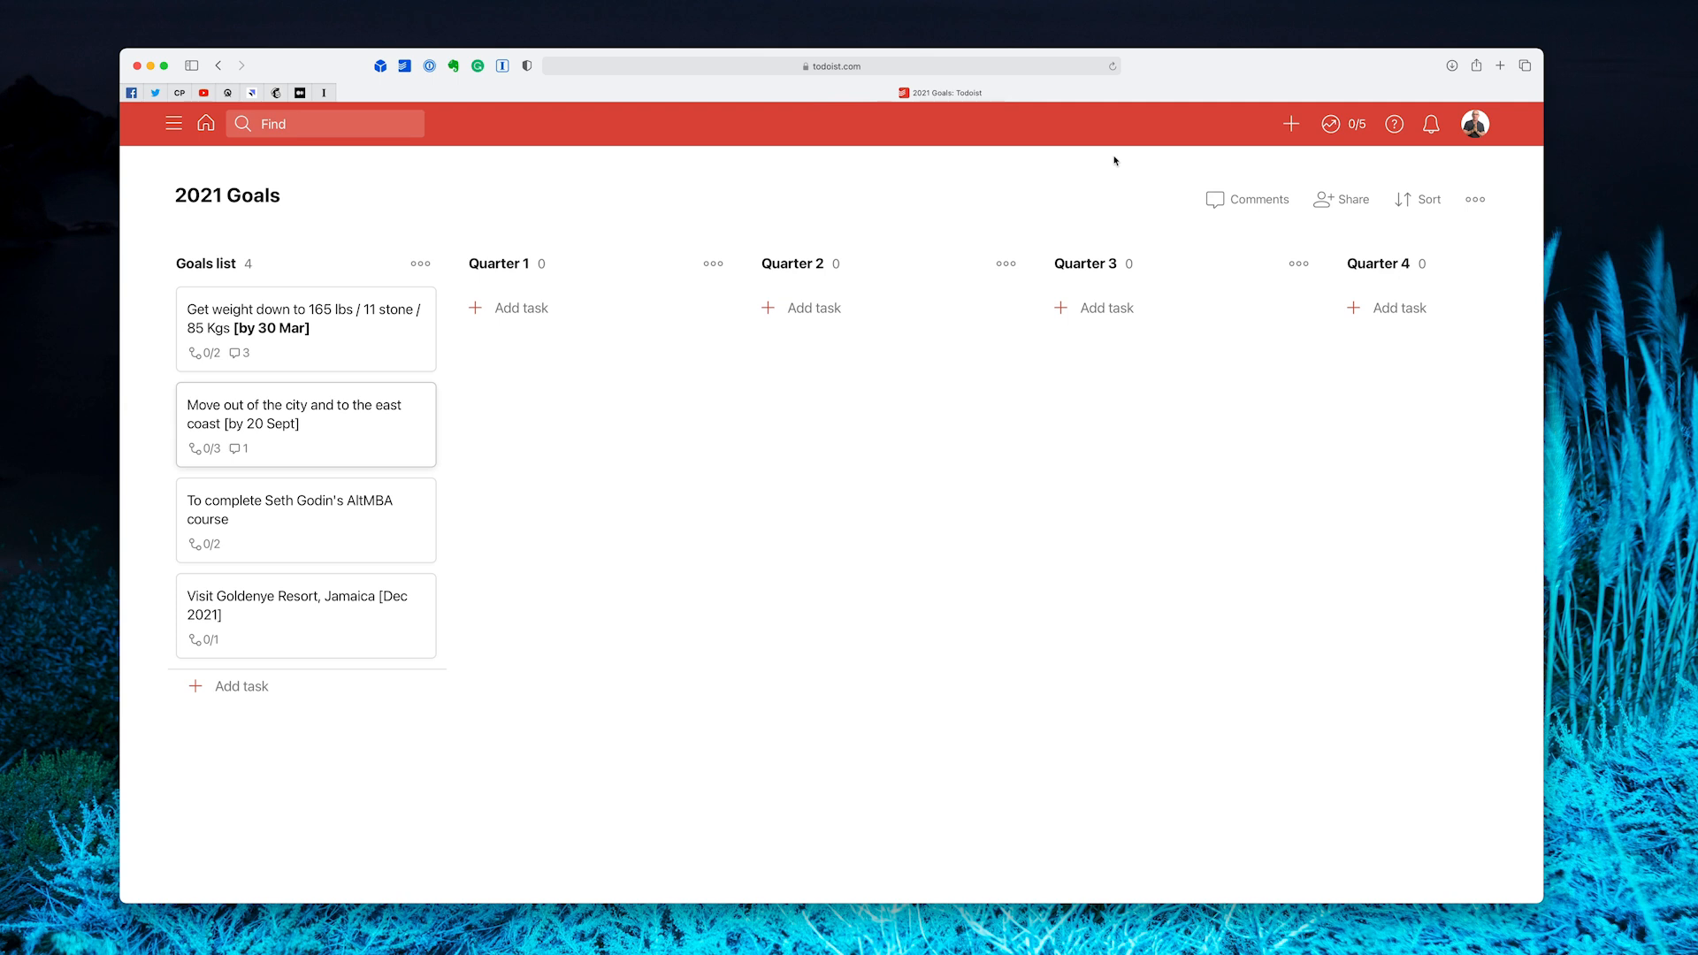
- Open the "Send $500 to savings account" sub-task under Save money in the AltMBA course goal
{"action": "left_click", "coordinate": [322, 549]}
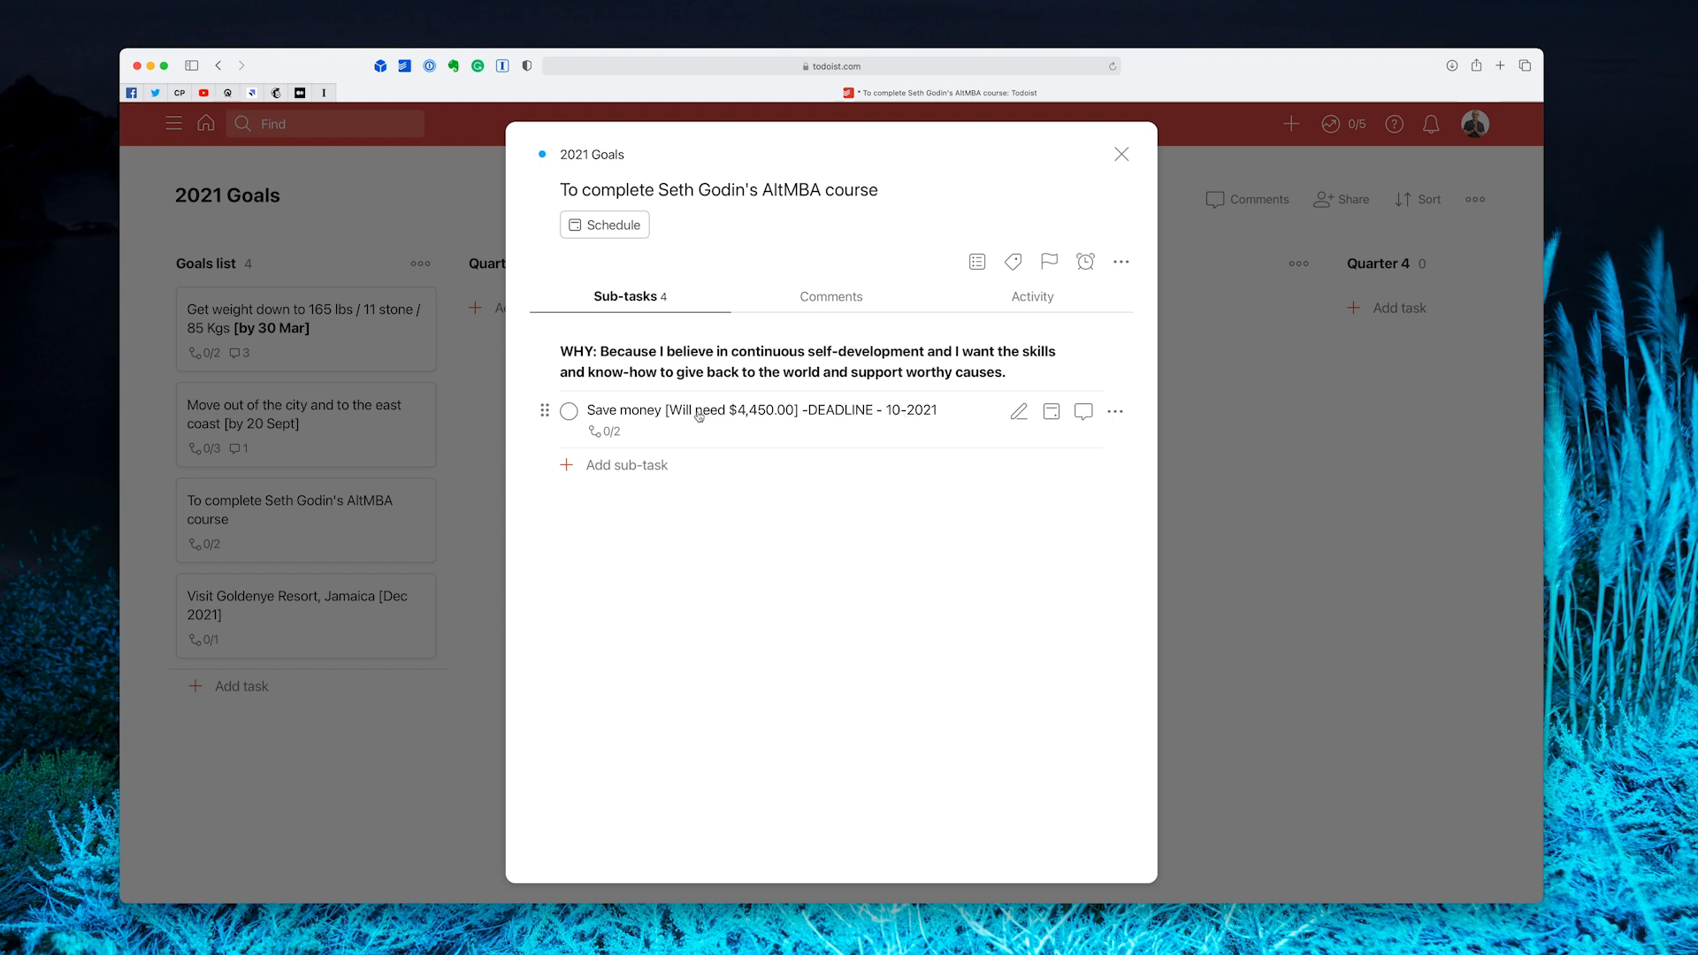
{"action": "left_click", "coordinate": [604, 435]}
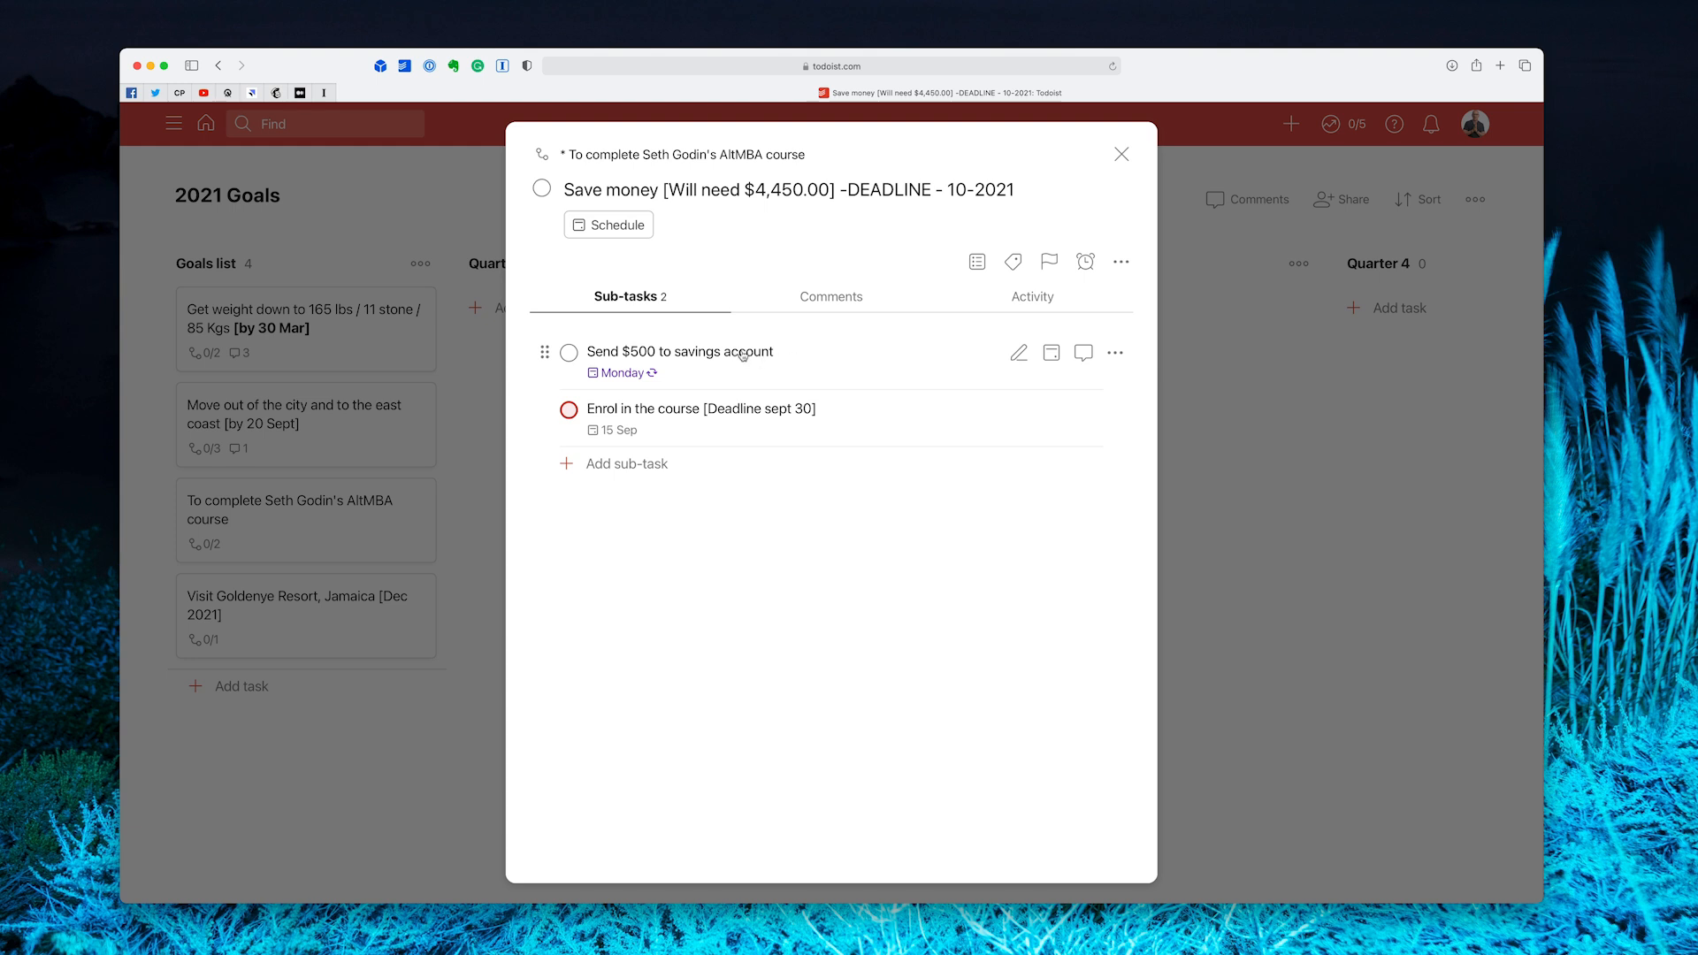
{"action": "left_click", "coordinate": [634, 368]}
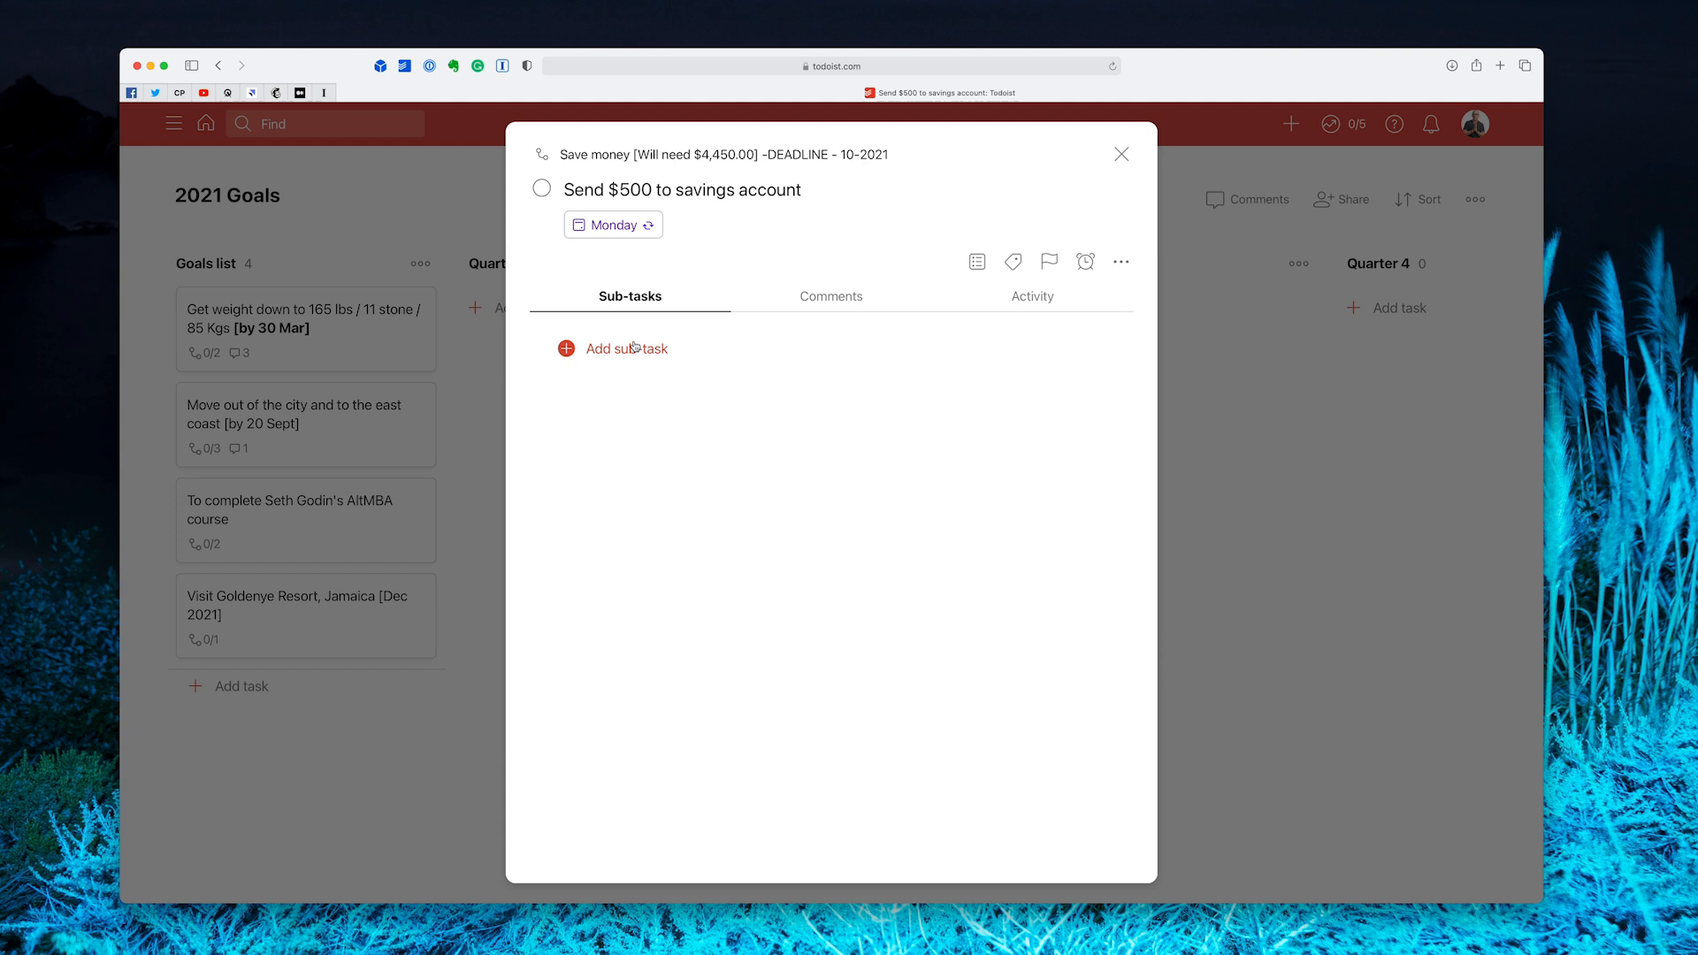
- Move the savings sub-task's next due date to 16 Feb, set it back to 15 Feb, and close the task
{"action": "left_click", "coordinate": [619, 228]}
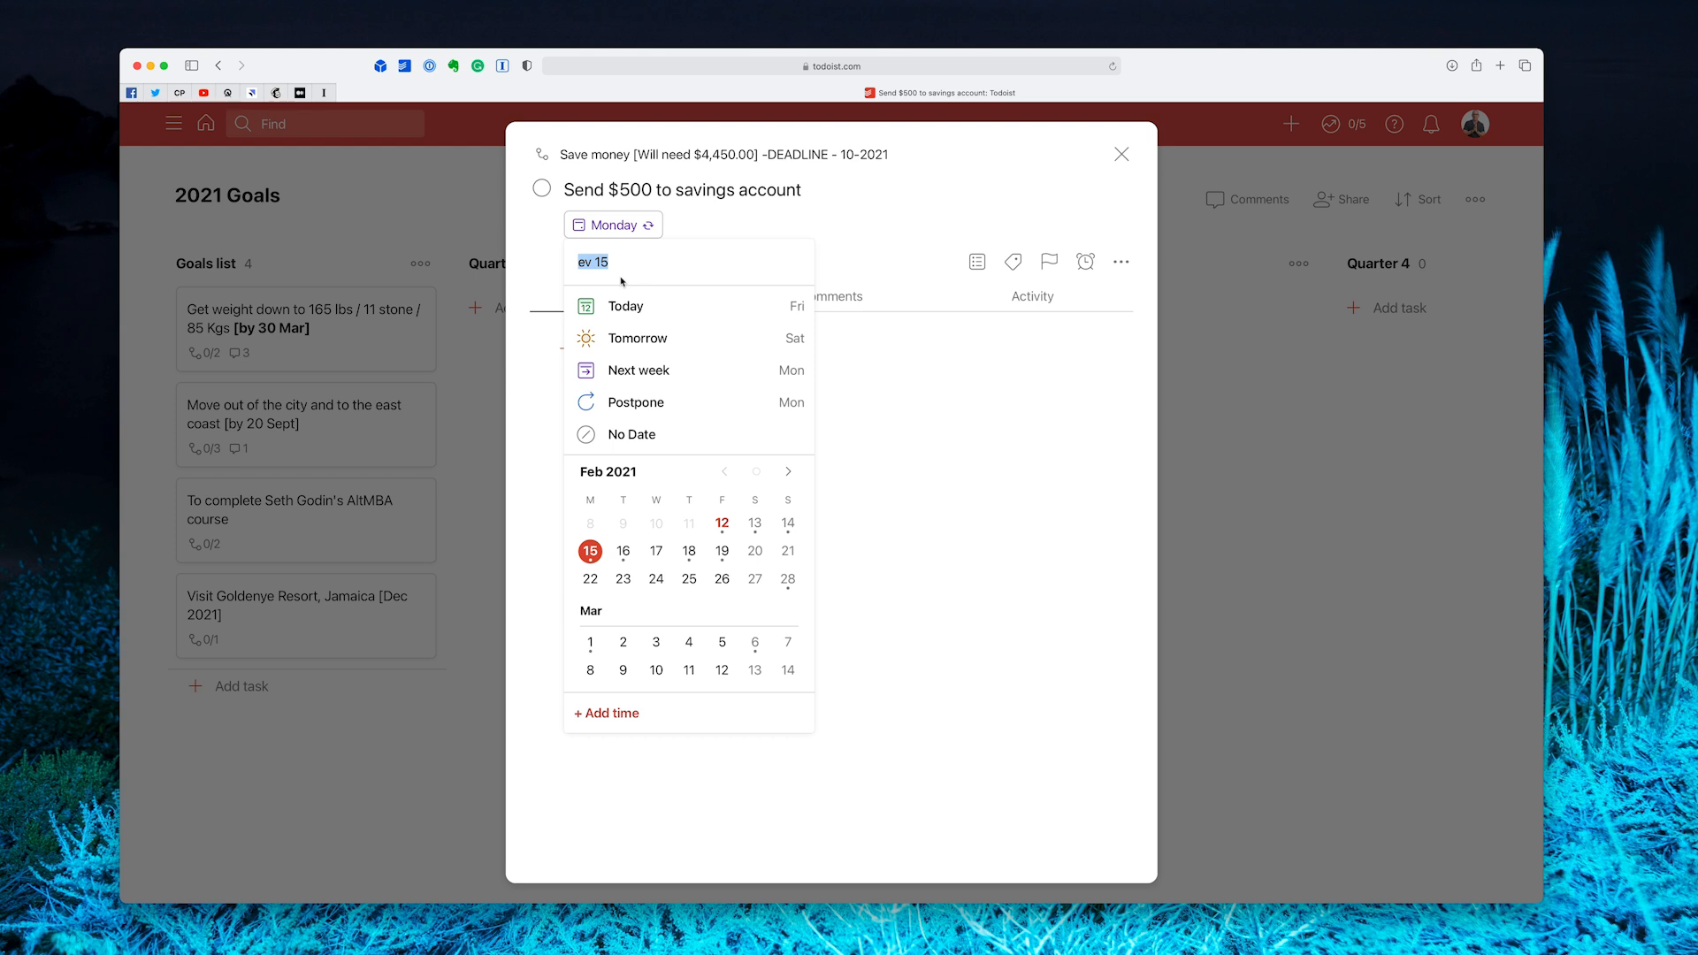
{"action": "left_click", "coordinate": [623, 552]}
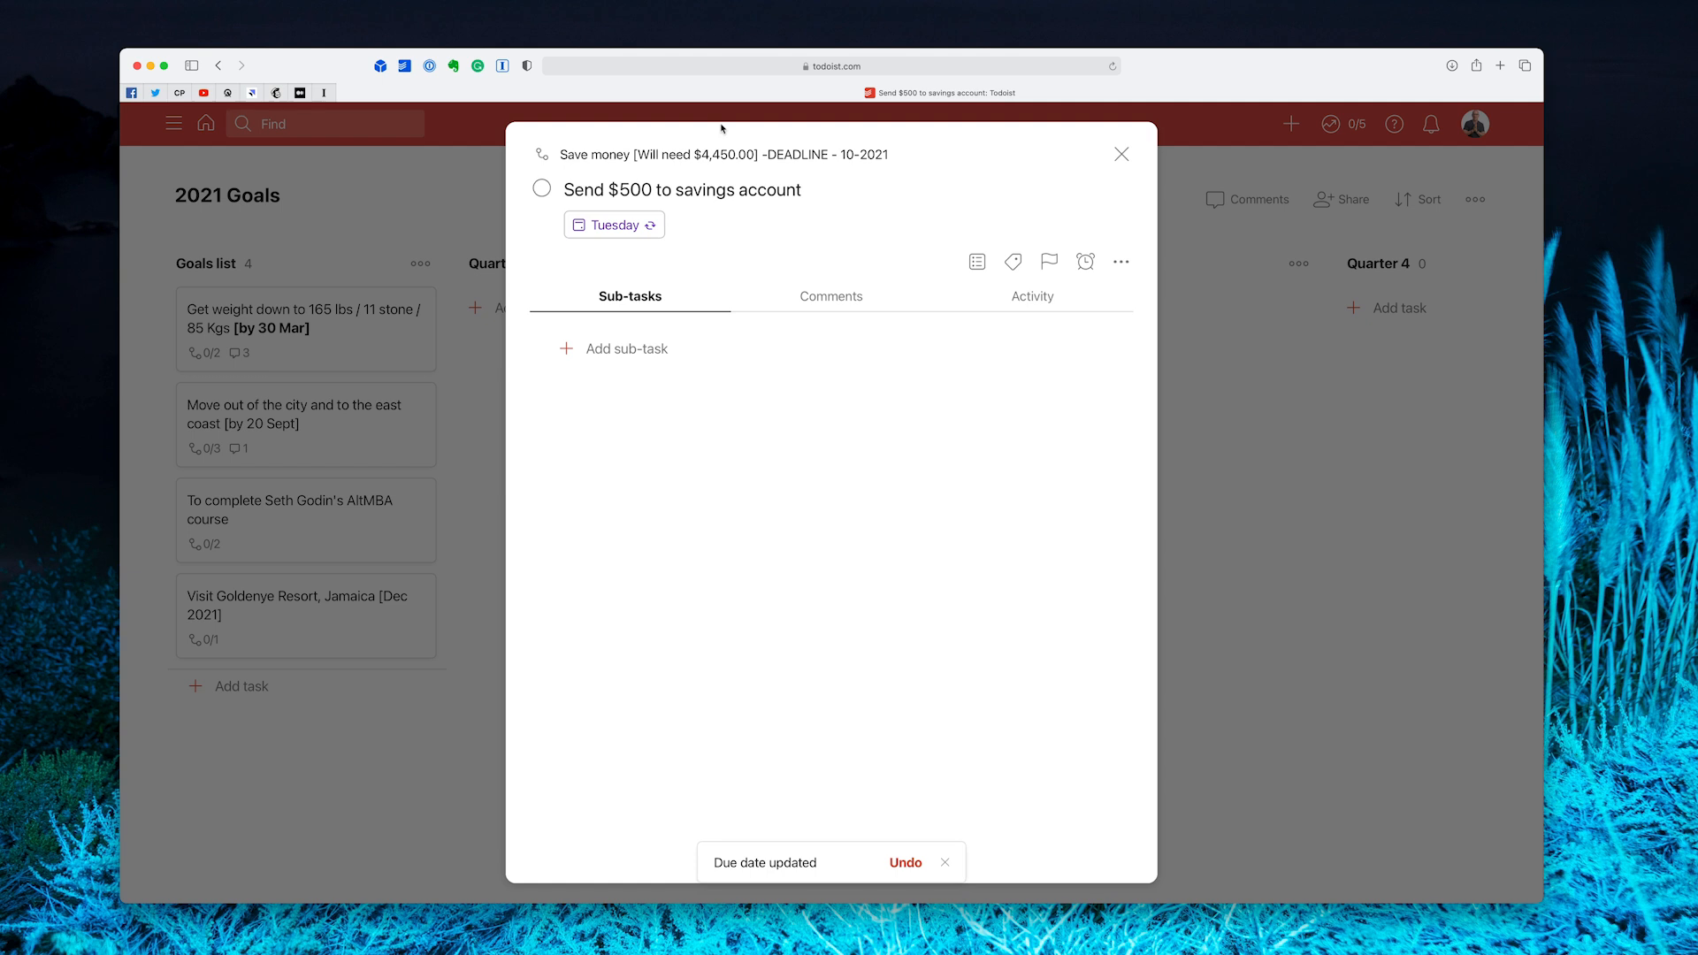
{"action": "left_click", "coordinate": [614, 226]}
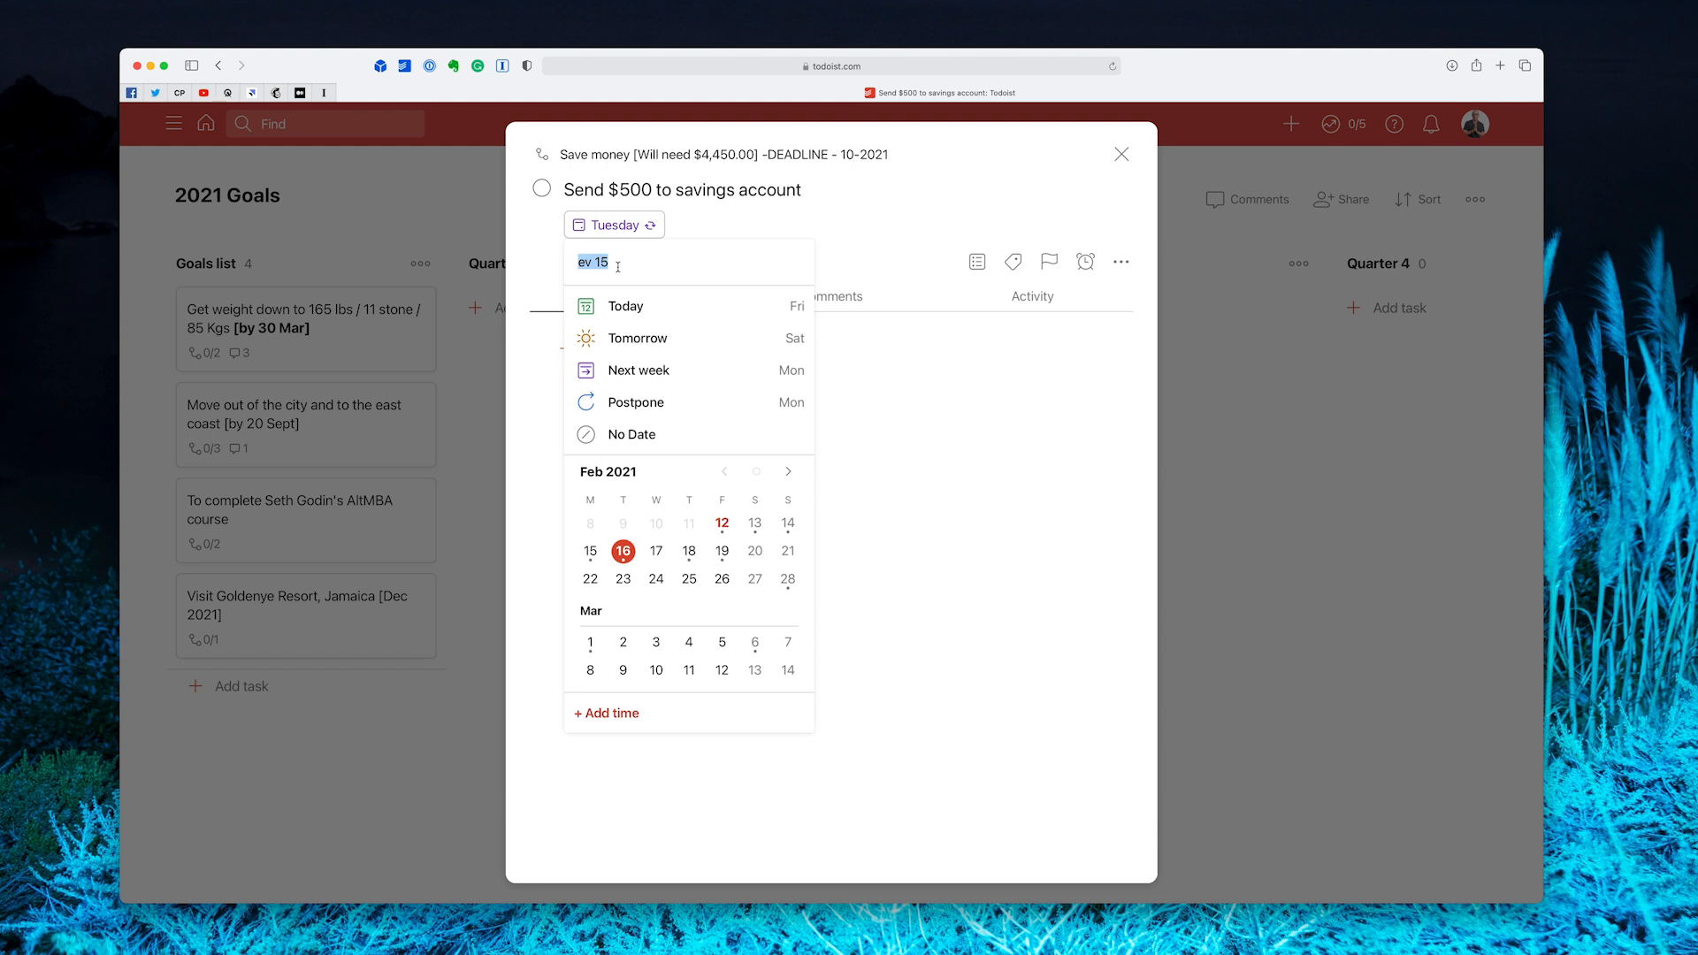
{"action": "left_click", "coordinate": [590, 551]}
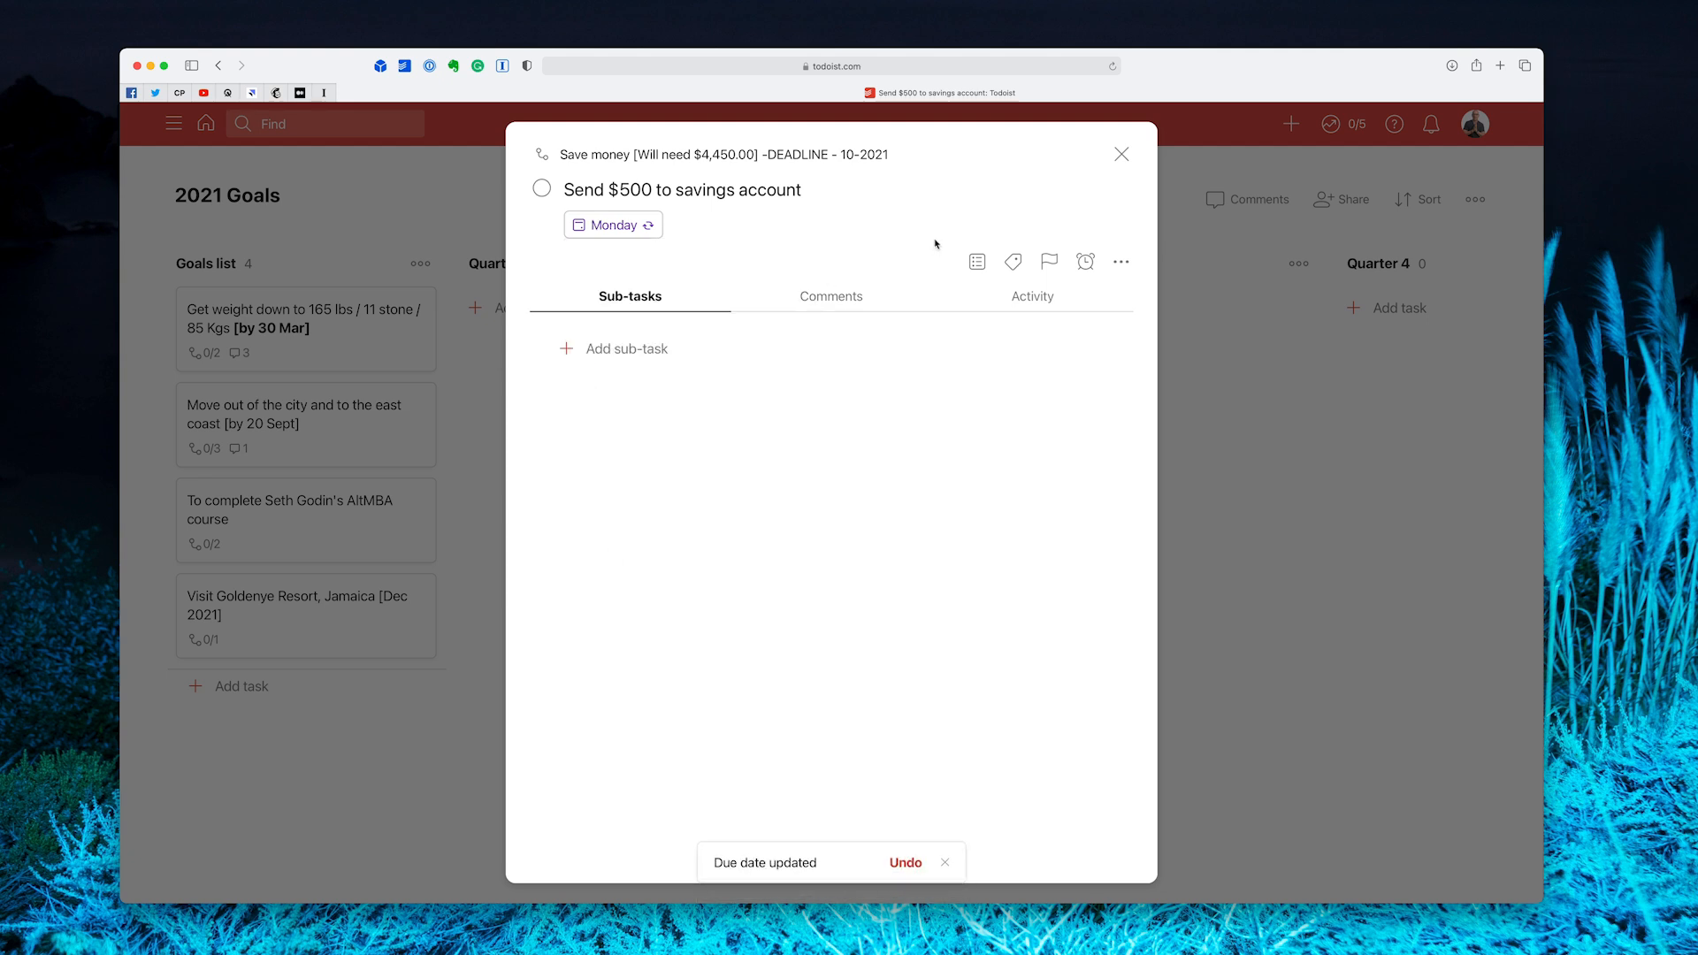
{"action": "left_click", "coordinate": [1121, 155]}
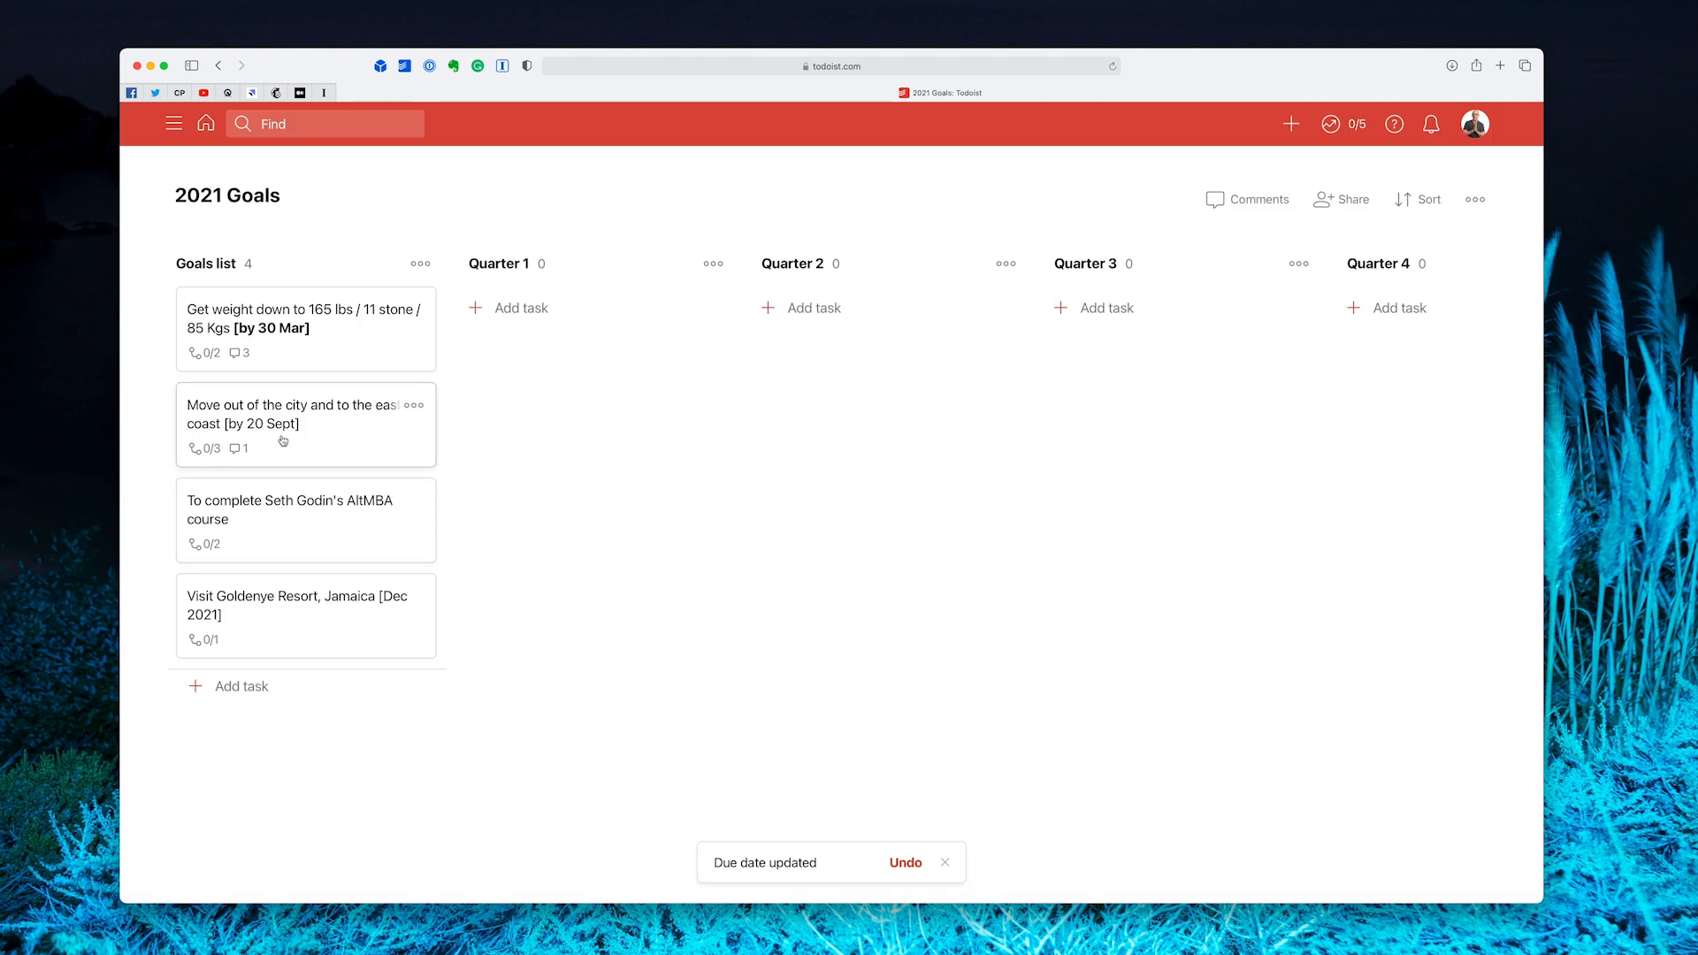
- Open the house-hunting trip sub-task of the goal to move to the east coast and set its next due date to 1 Mar
{"action": "left_click", "coordinate": [352, 441]}
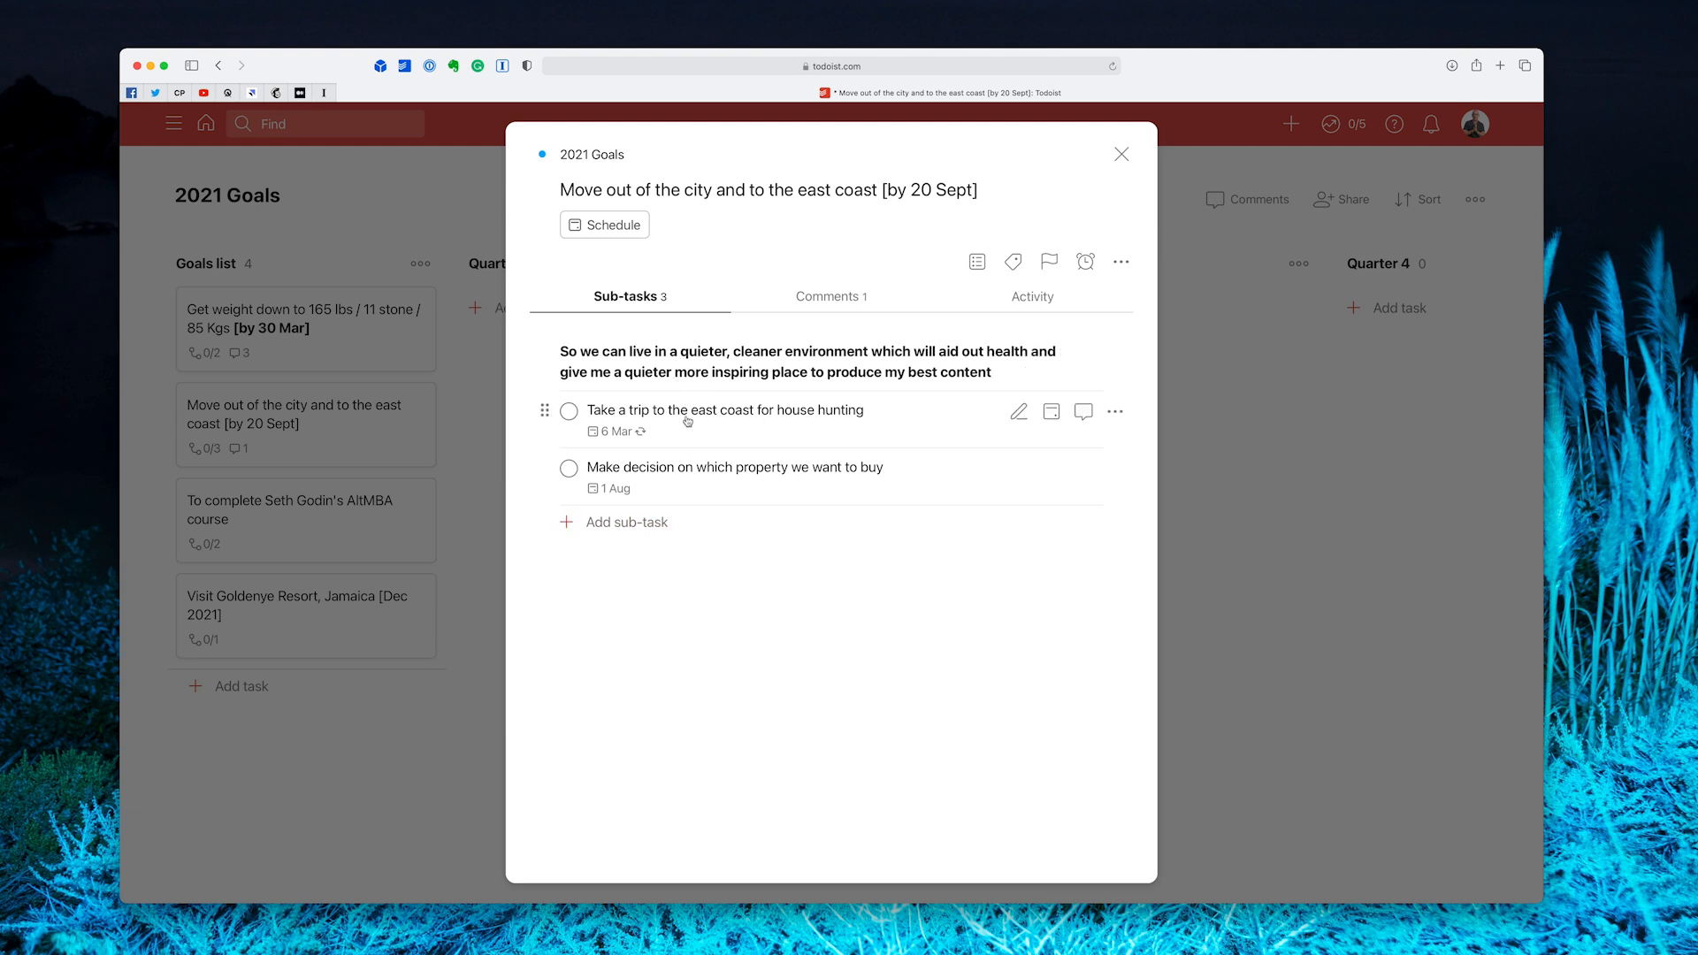
{"action": "mouse_move", "coordinate": [625, 436]}
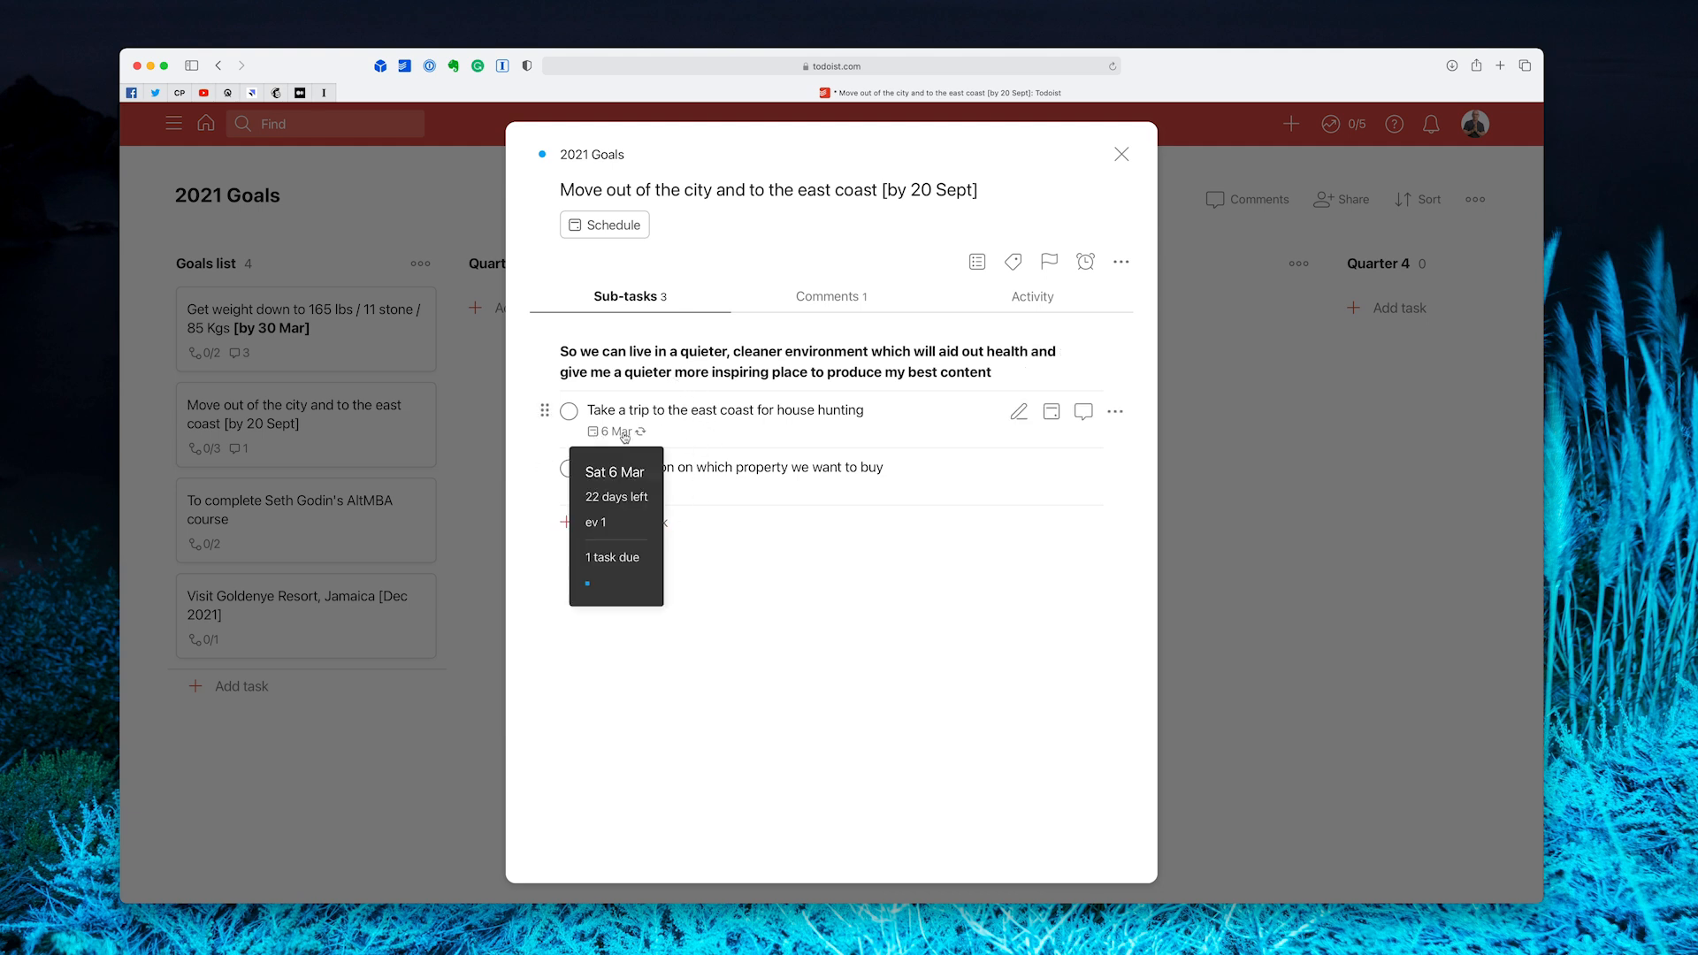
{"action": "left_click", "coordinate": [681, 417]}
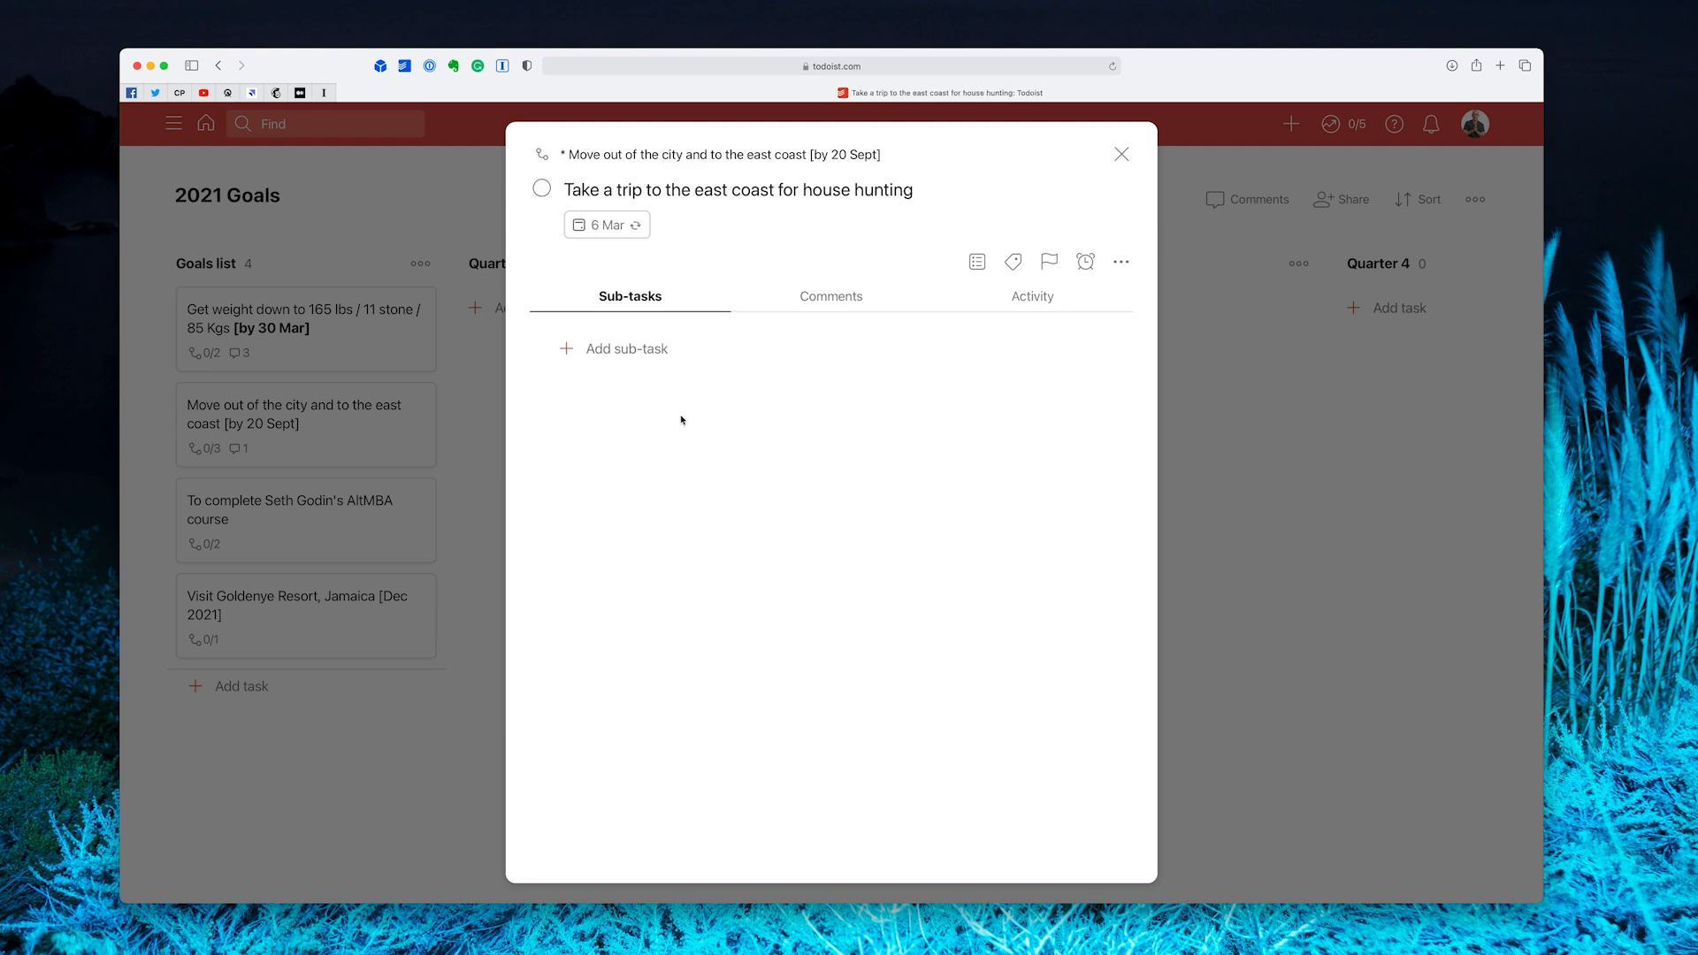
{"action": "left_click", "coordinate": [633, 233]}
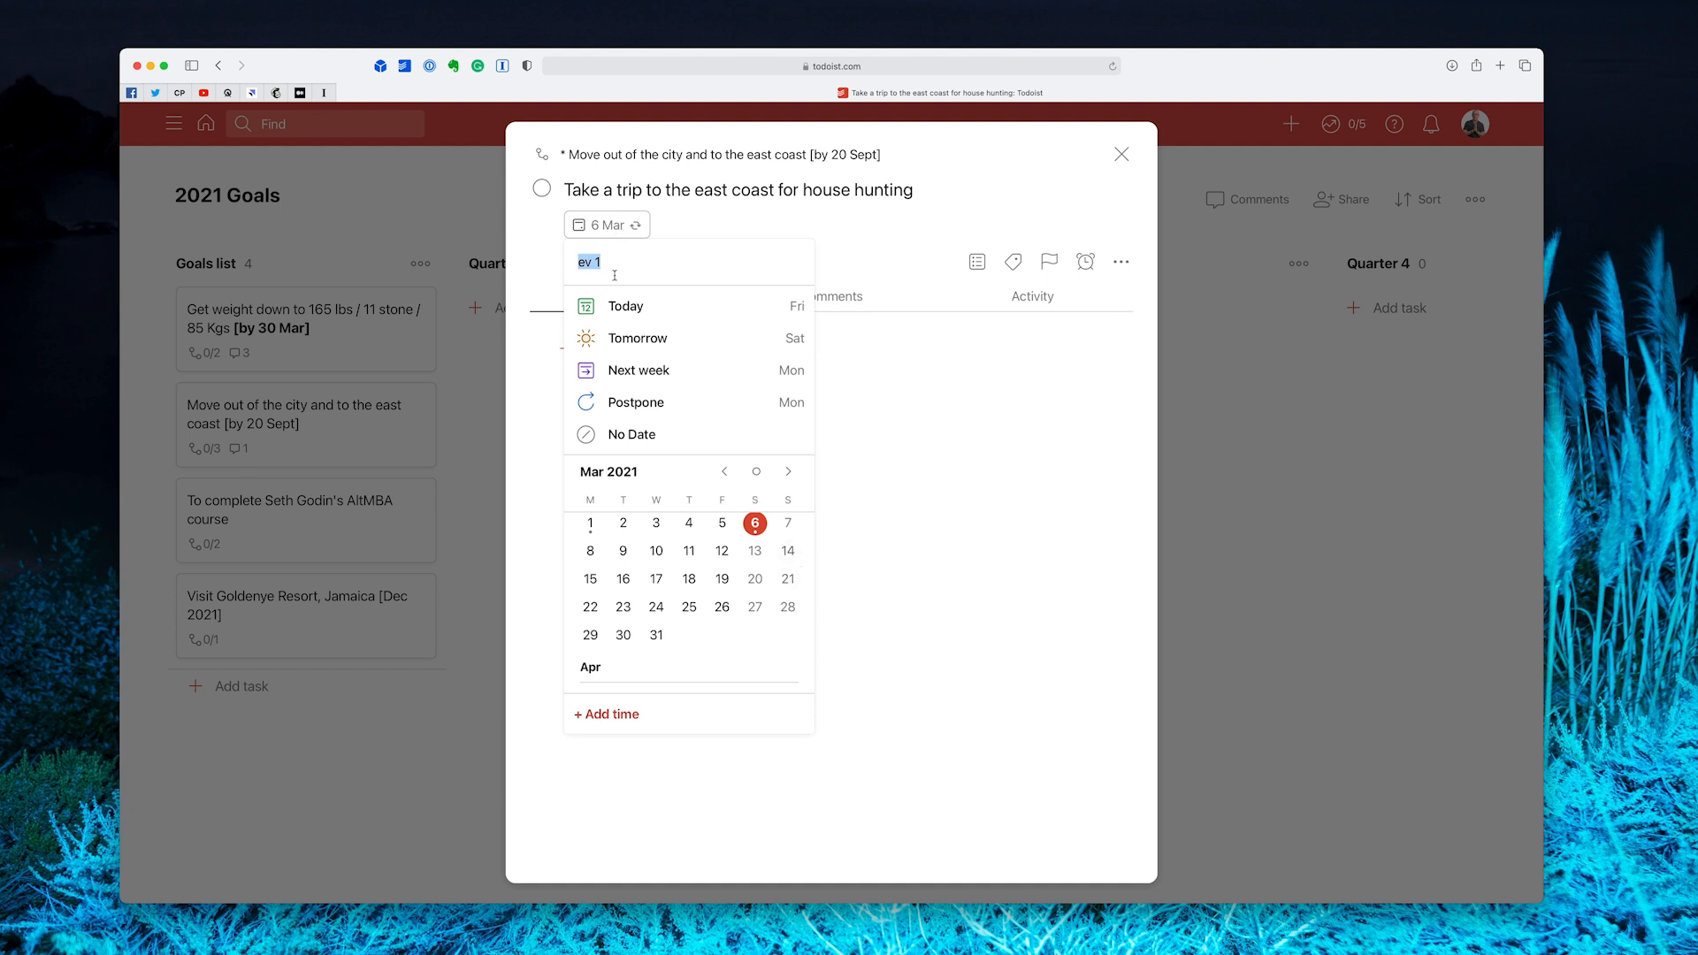
{"action": "left_click", "coordinate": [590, 526]}
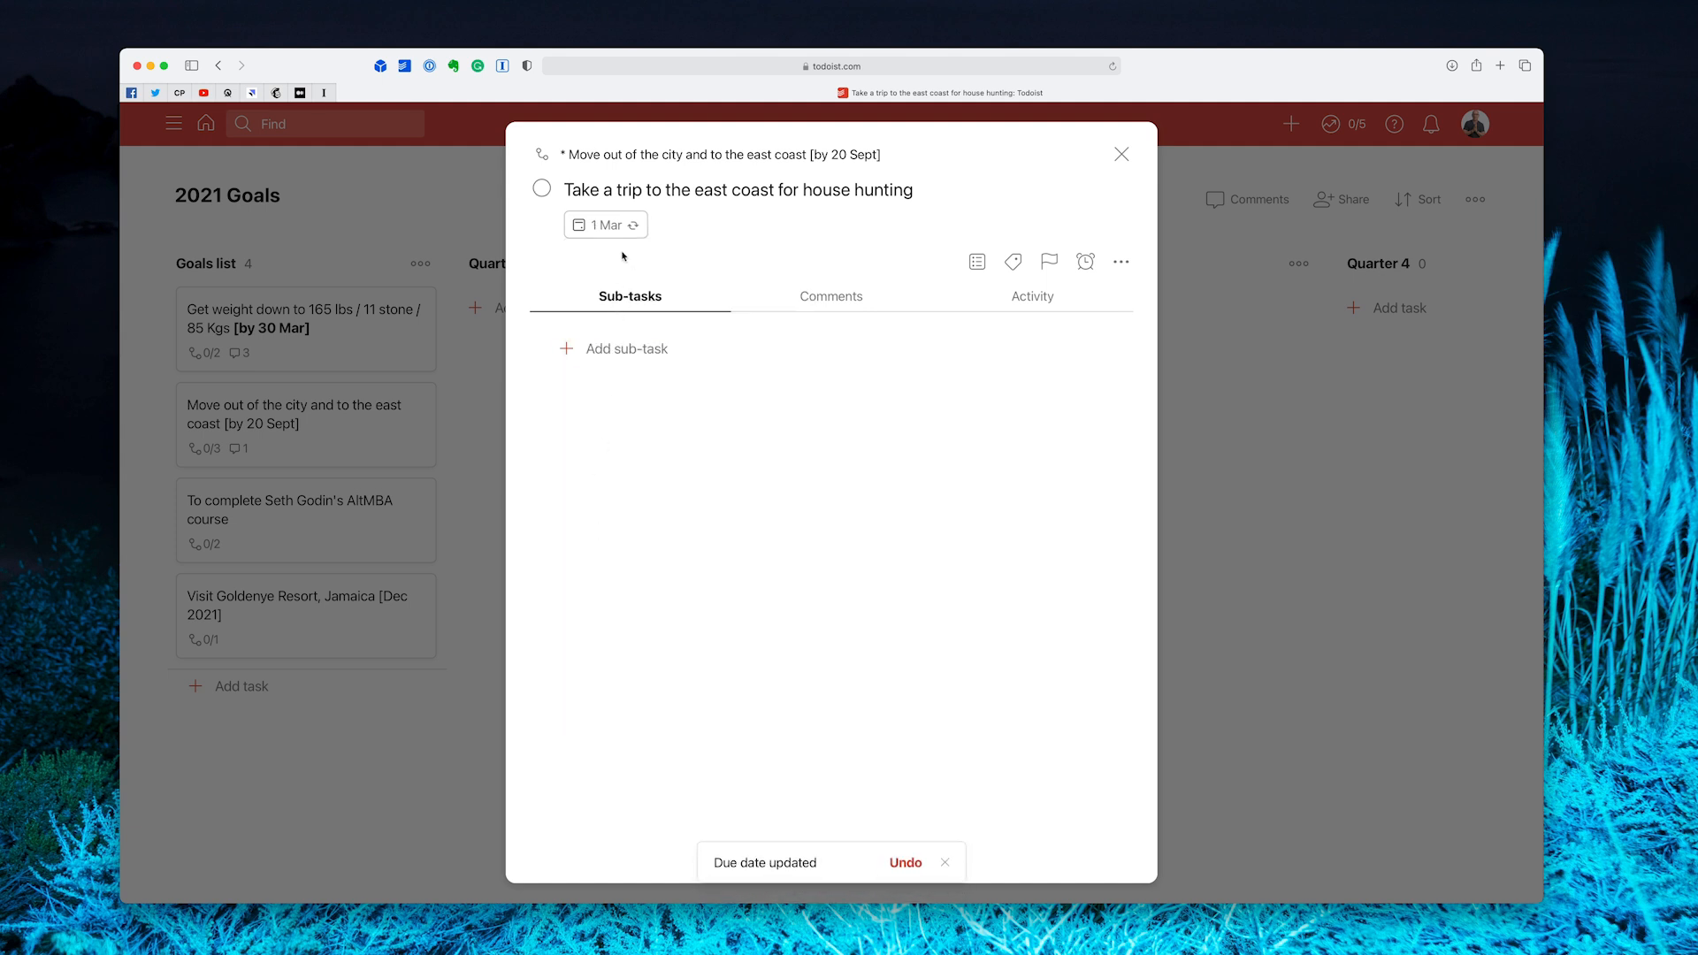
- Move the house-hunting trip's due date to 6 Mar and set it back to 1 Mar
{"action": "left_click", "coordinate": [609, 225]}
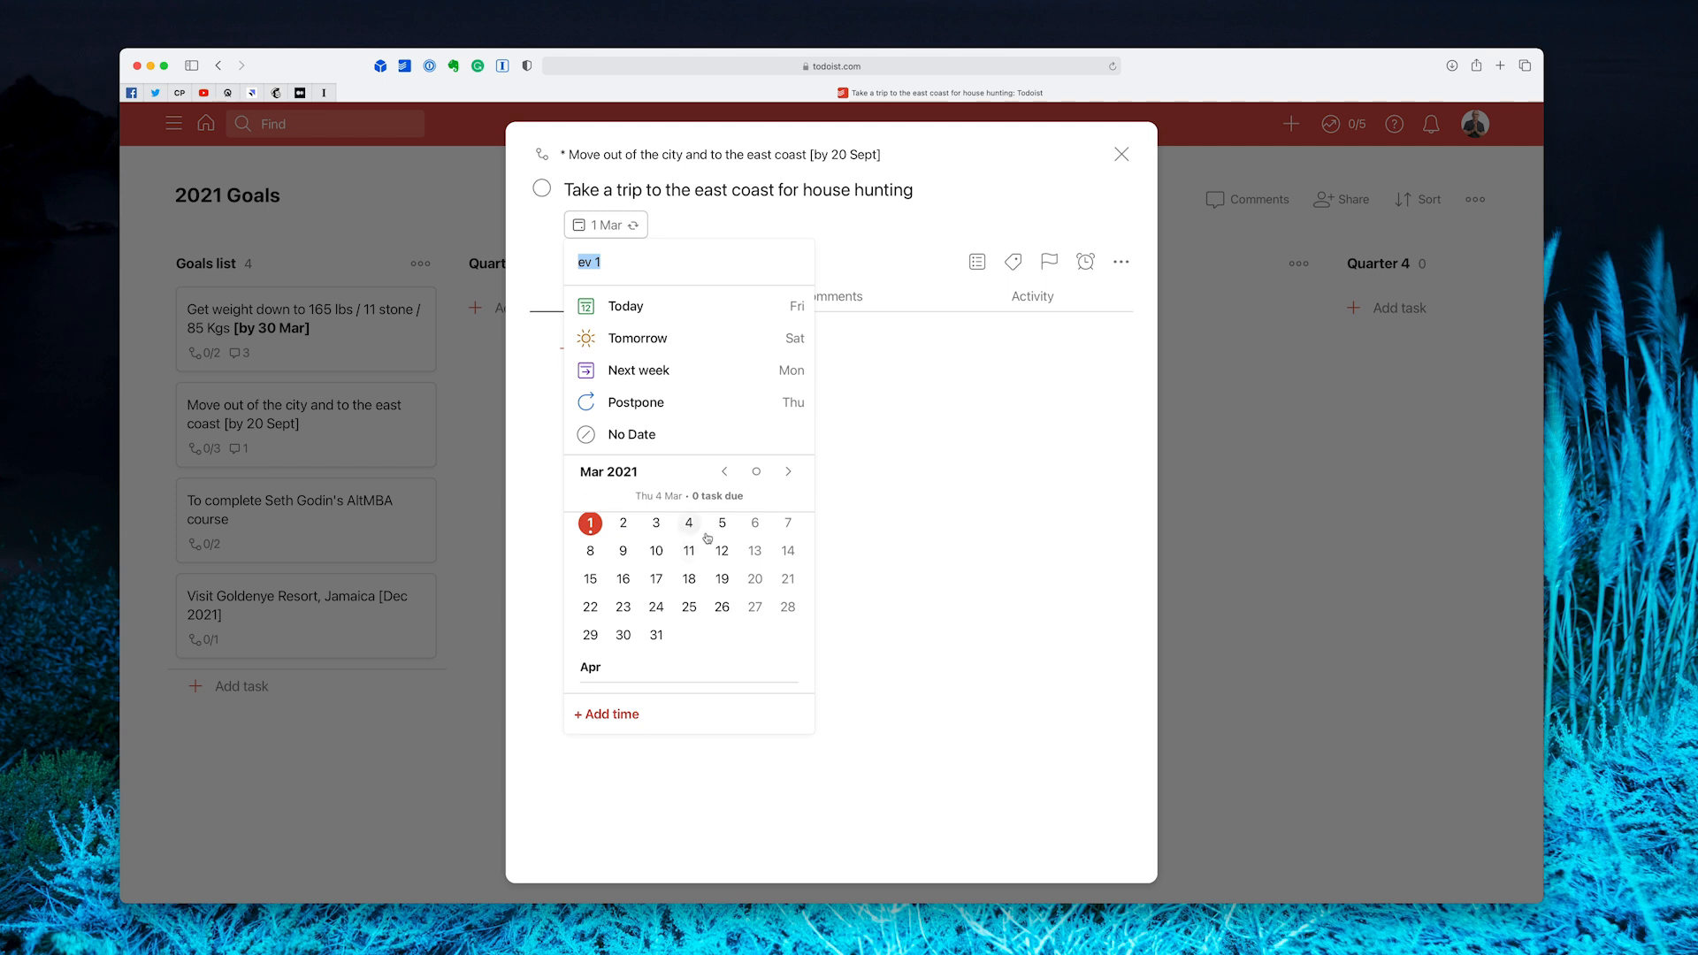
{"action": "left_click", "coordinate": [756, 524]}
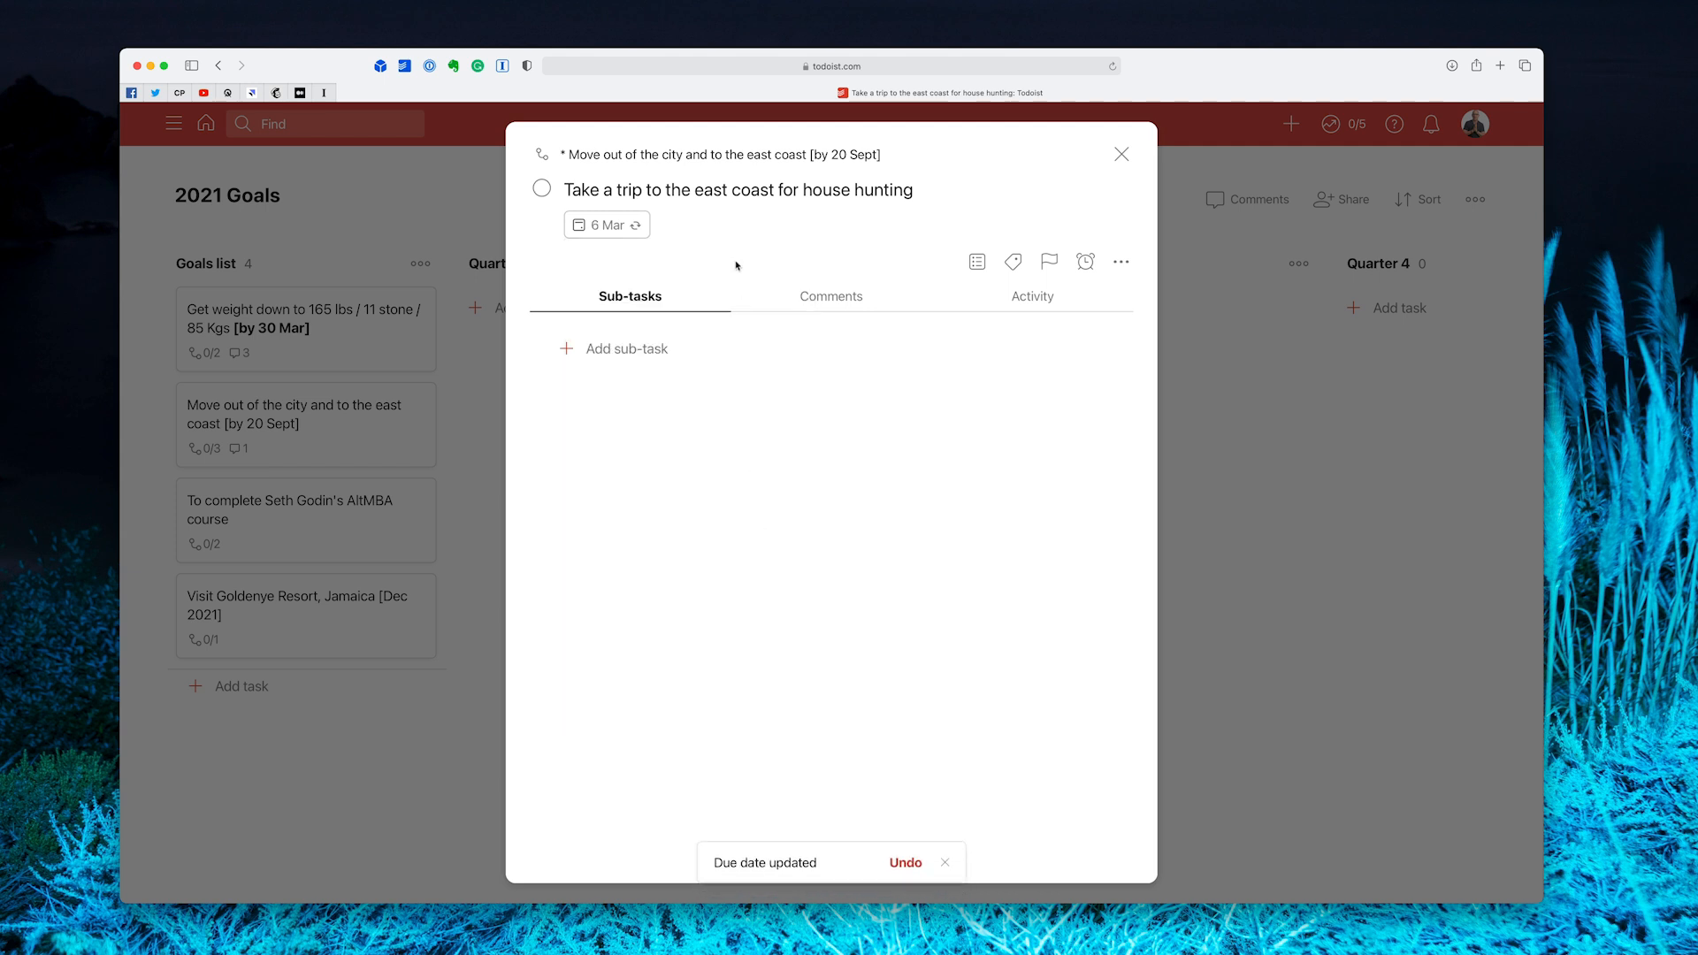
{"action": "left_click", "coordinate": [610, 226]}
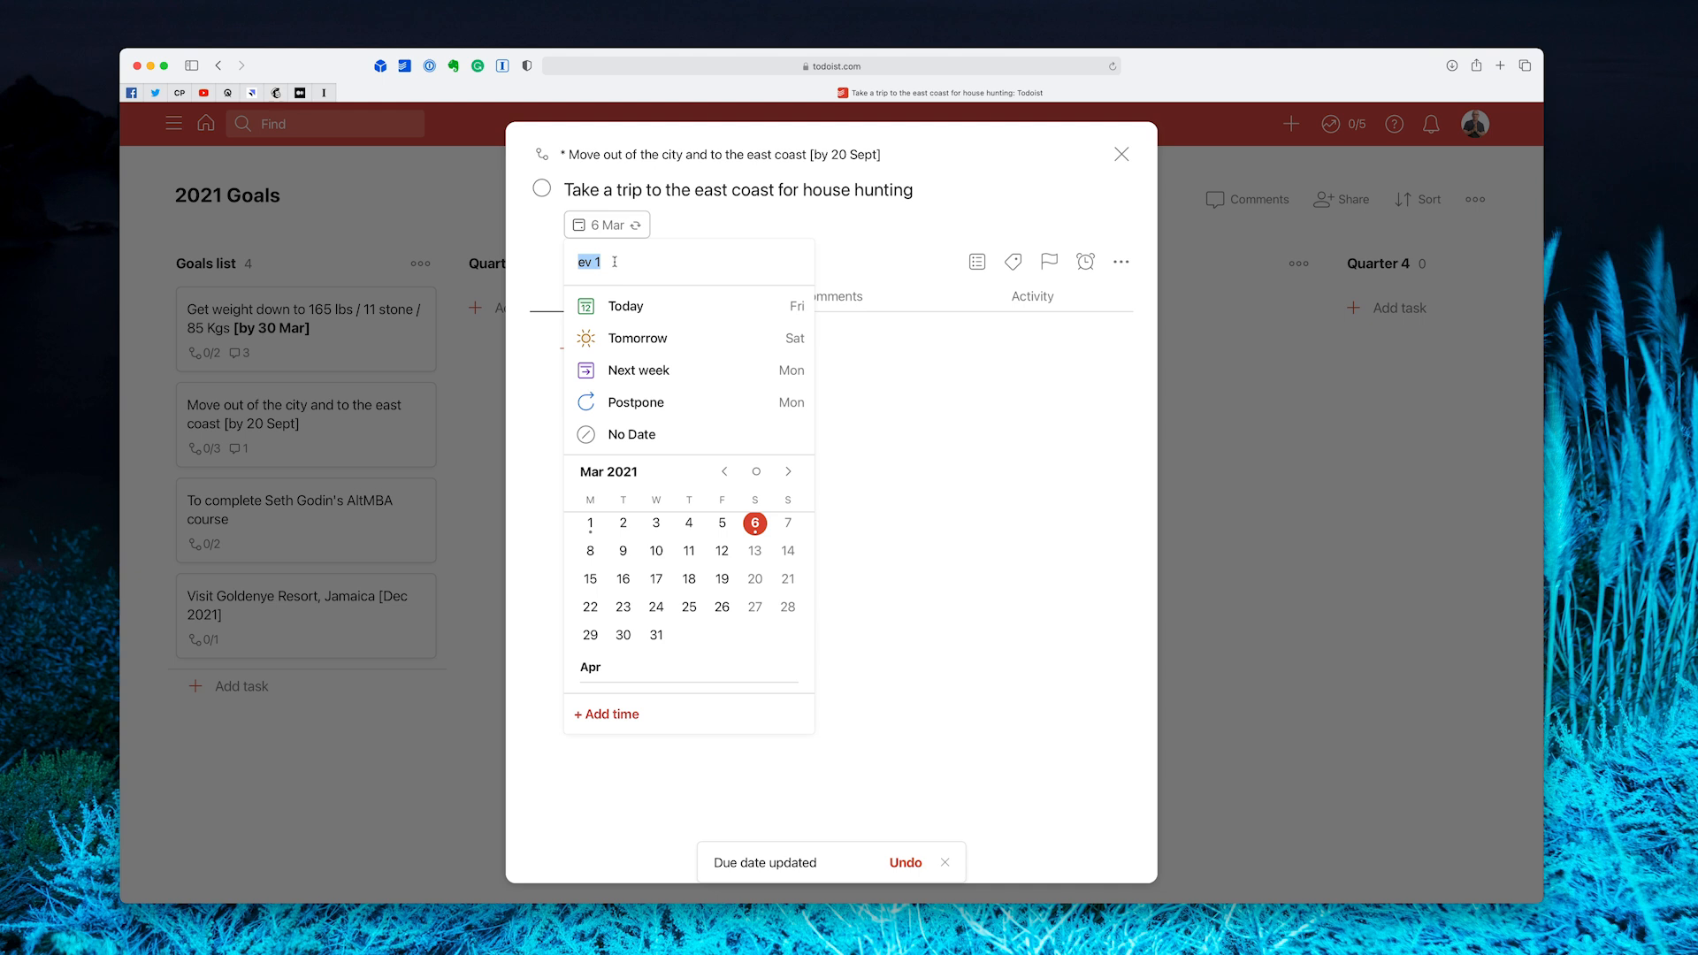
{"action": "left_click", "coordinate": [588, 524]}
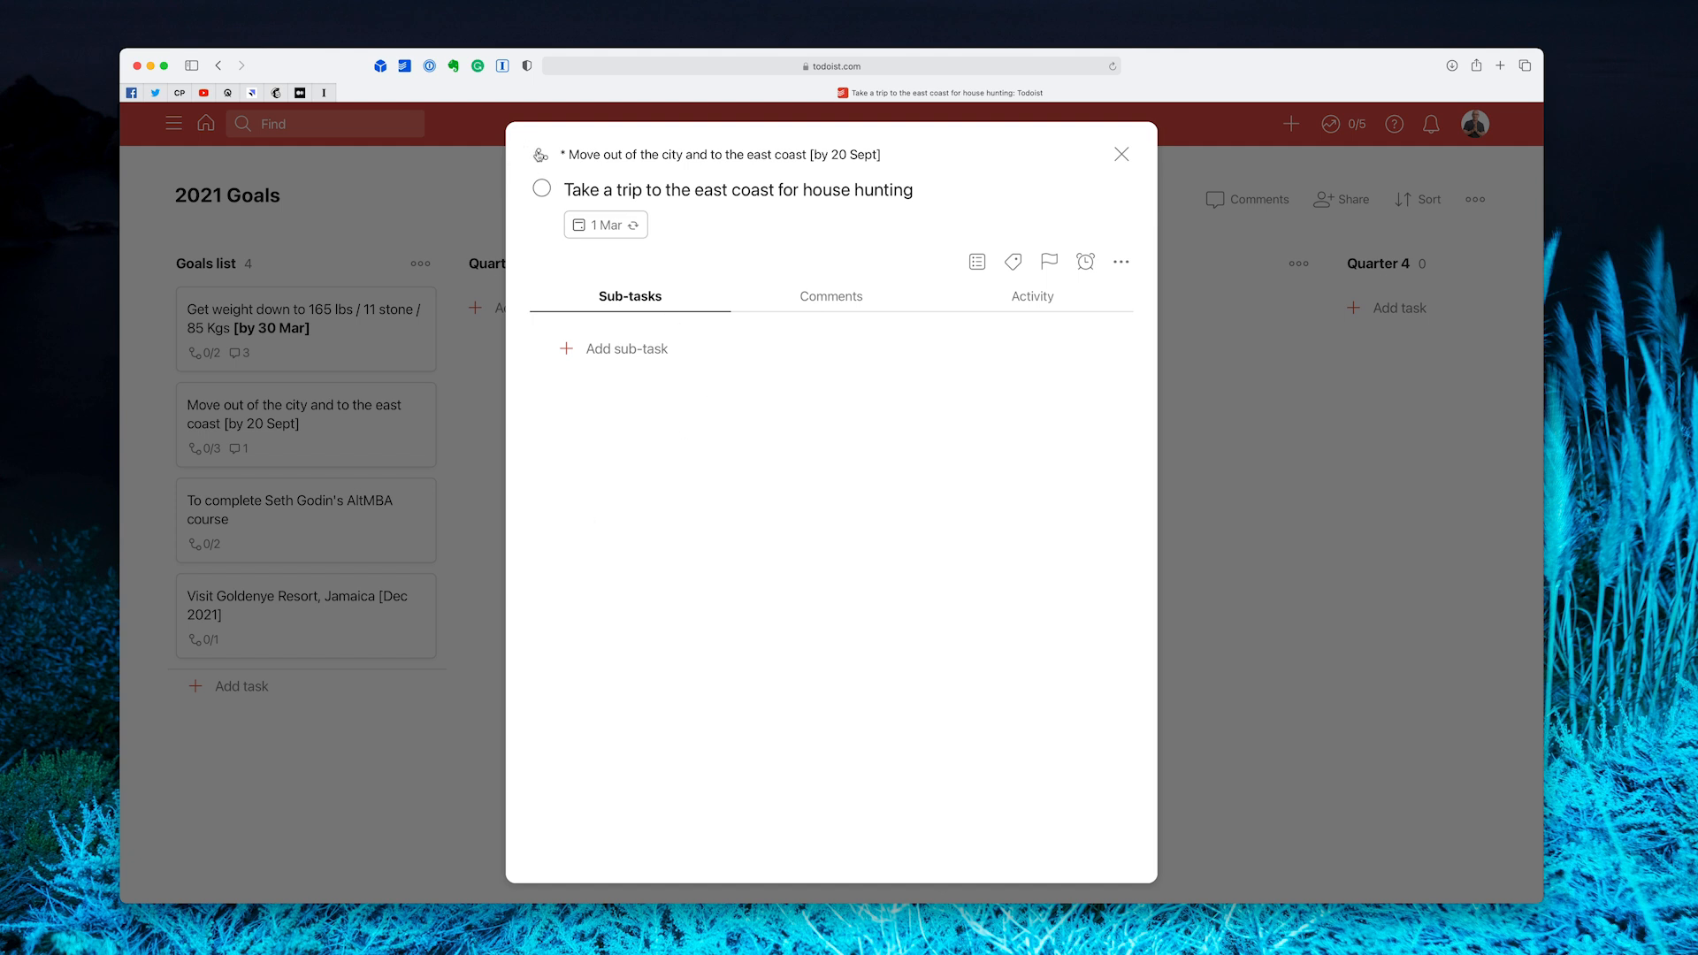
- Return to the east coast goal, review its sub-tasks and the house image in its comments, and close the goal
{"action": "left_click", "coordinate": [540, 154]}
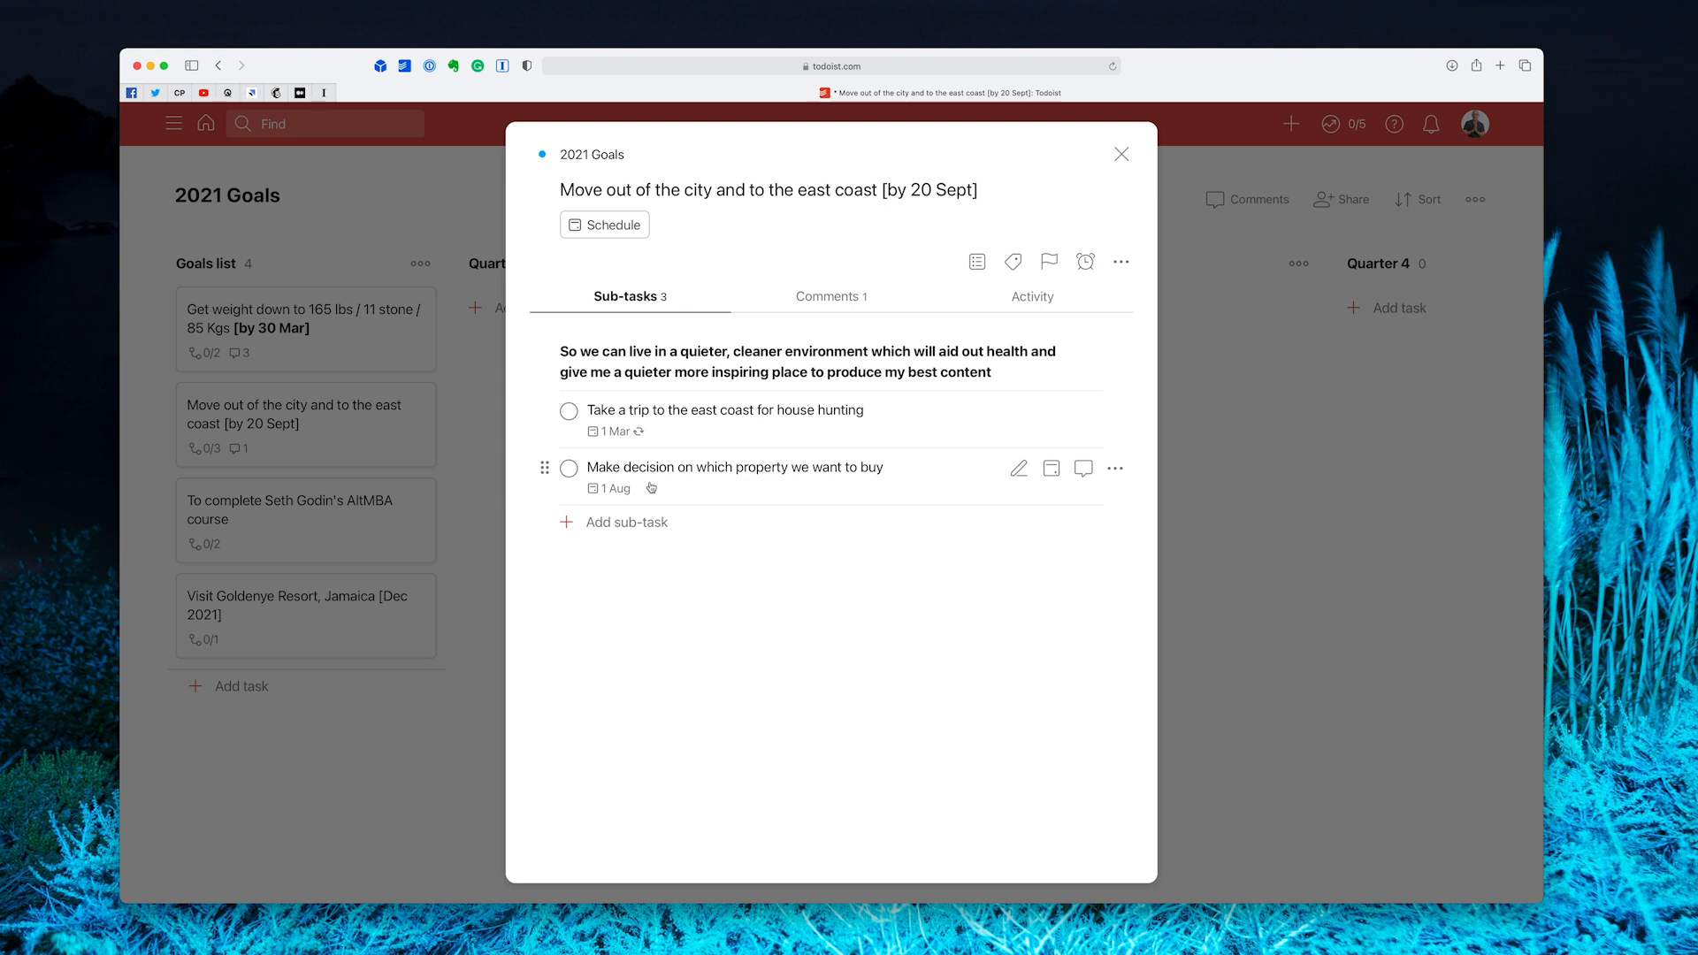
{"action": "left_click", "coordinate": [846, 294]}
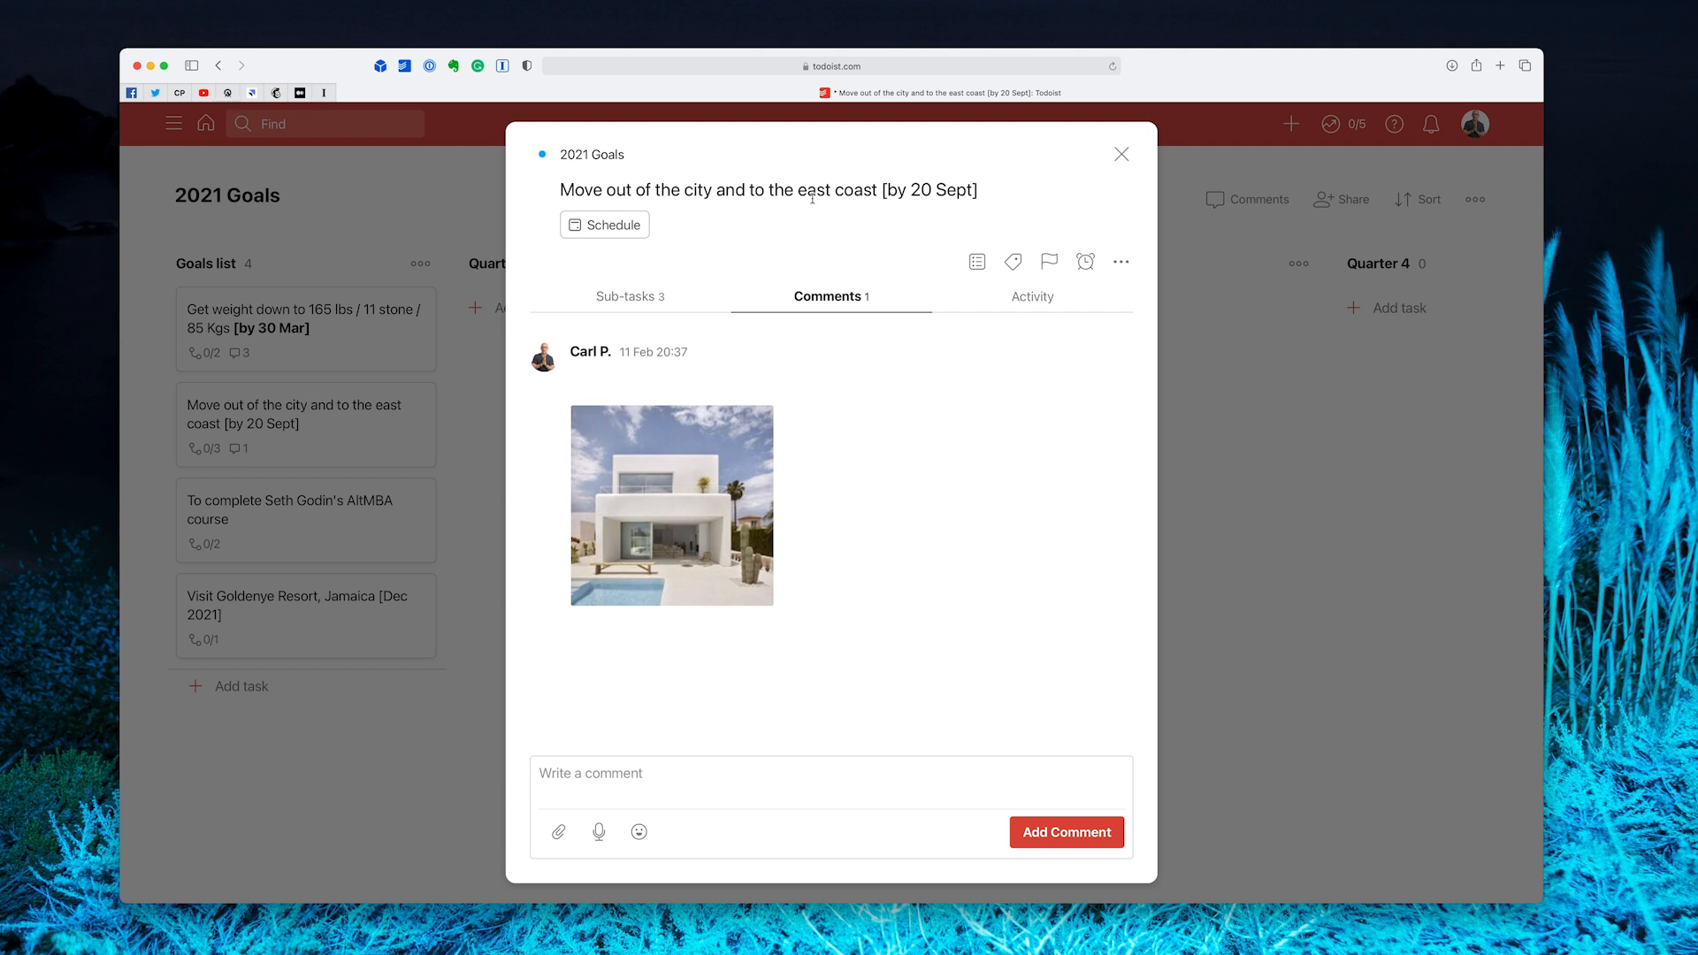
{"action": "left_click", "coordinate": [670, 295]}
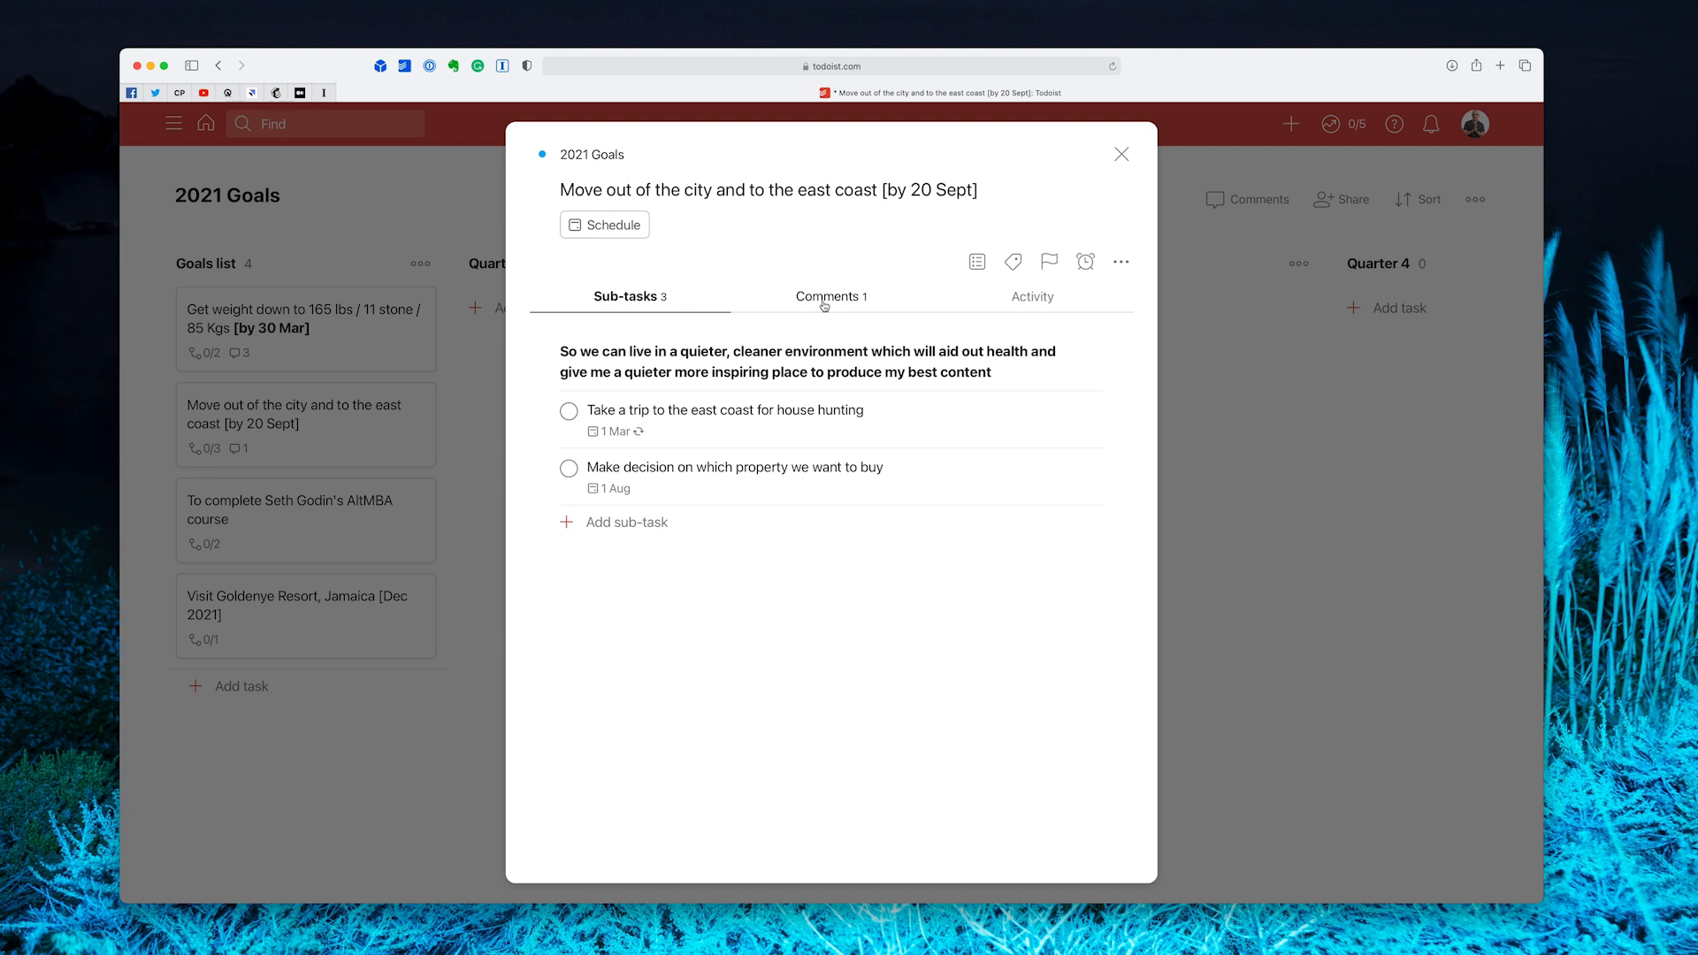
{"action": "left_click", "coordinate": [1119, 155]}
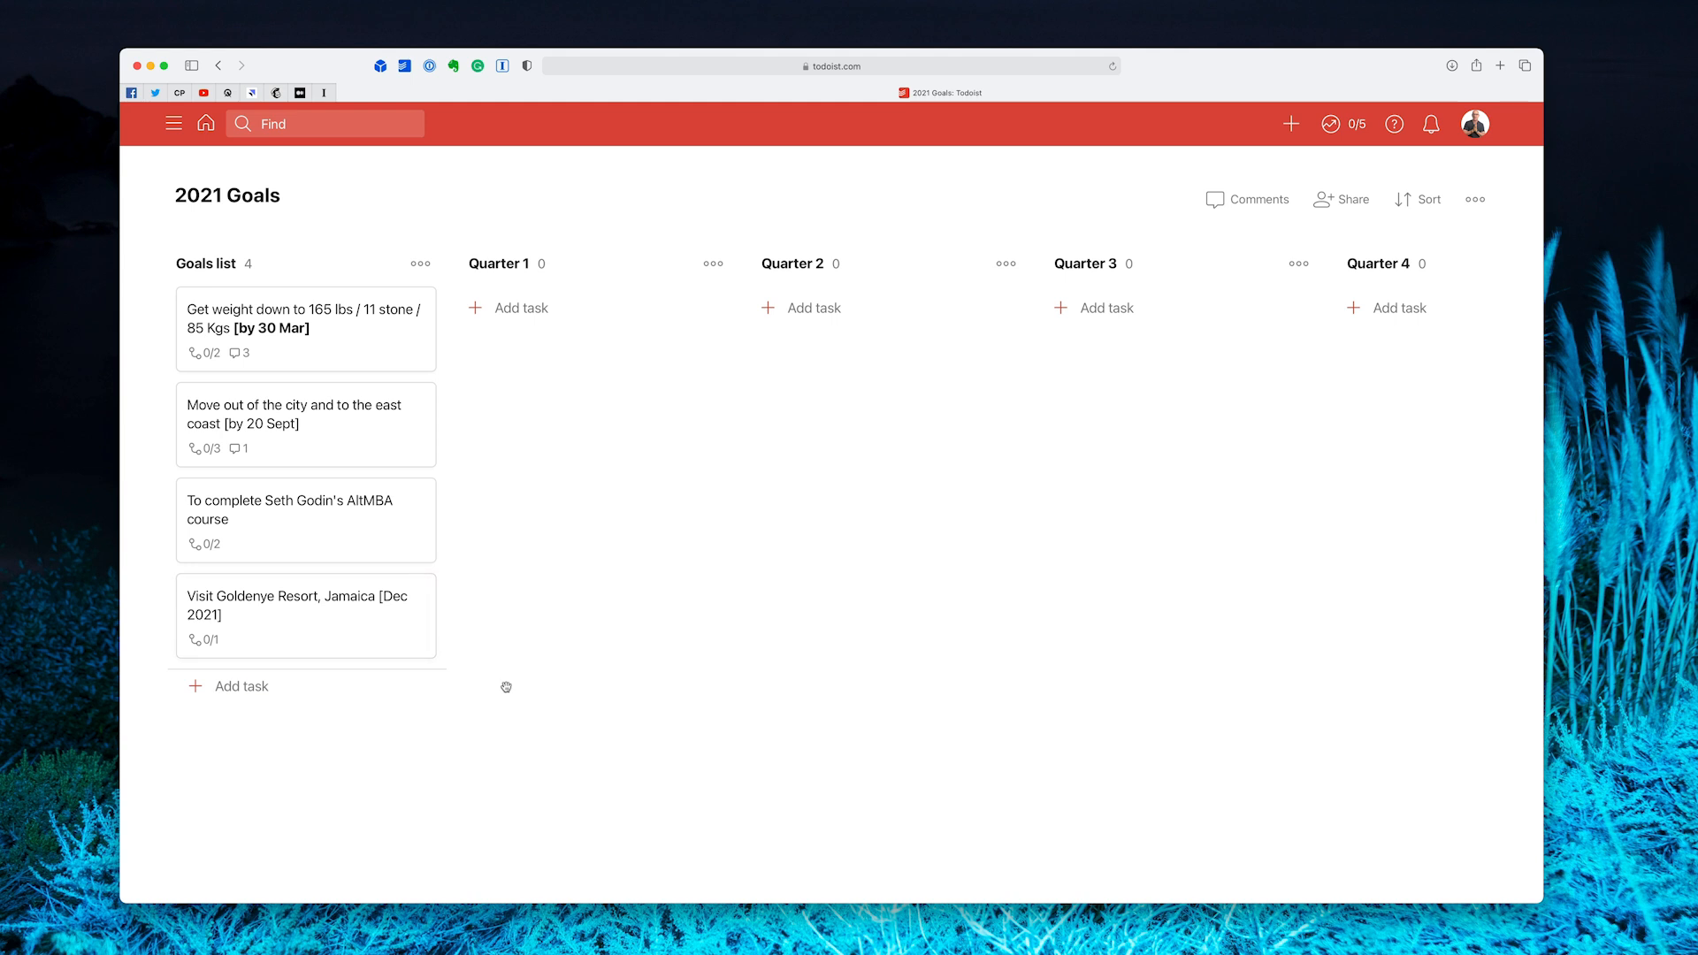
- Distribute the goals by deadline: weight to Quarter 1, AltMBA course to Quarter 2, east coast move to Quarter 3, Goldenye Resort visit to Quarter 4
{"action": "left_click_drag", "start_coordinate": [398, 341], "coordinate": [539, 337]}
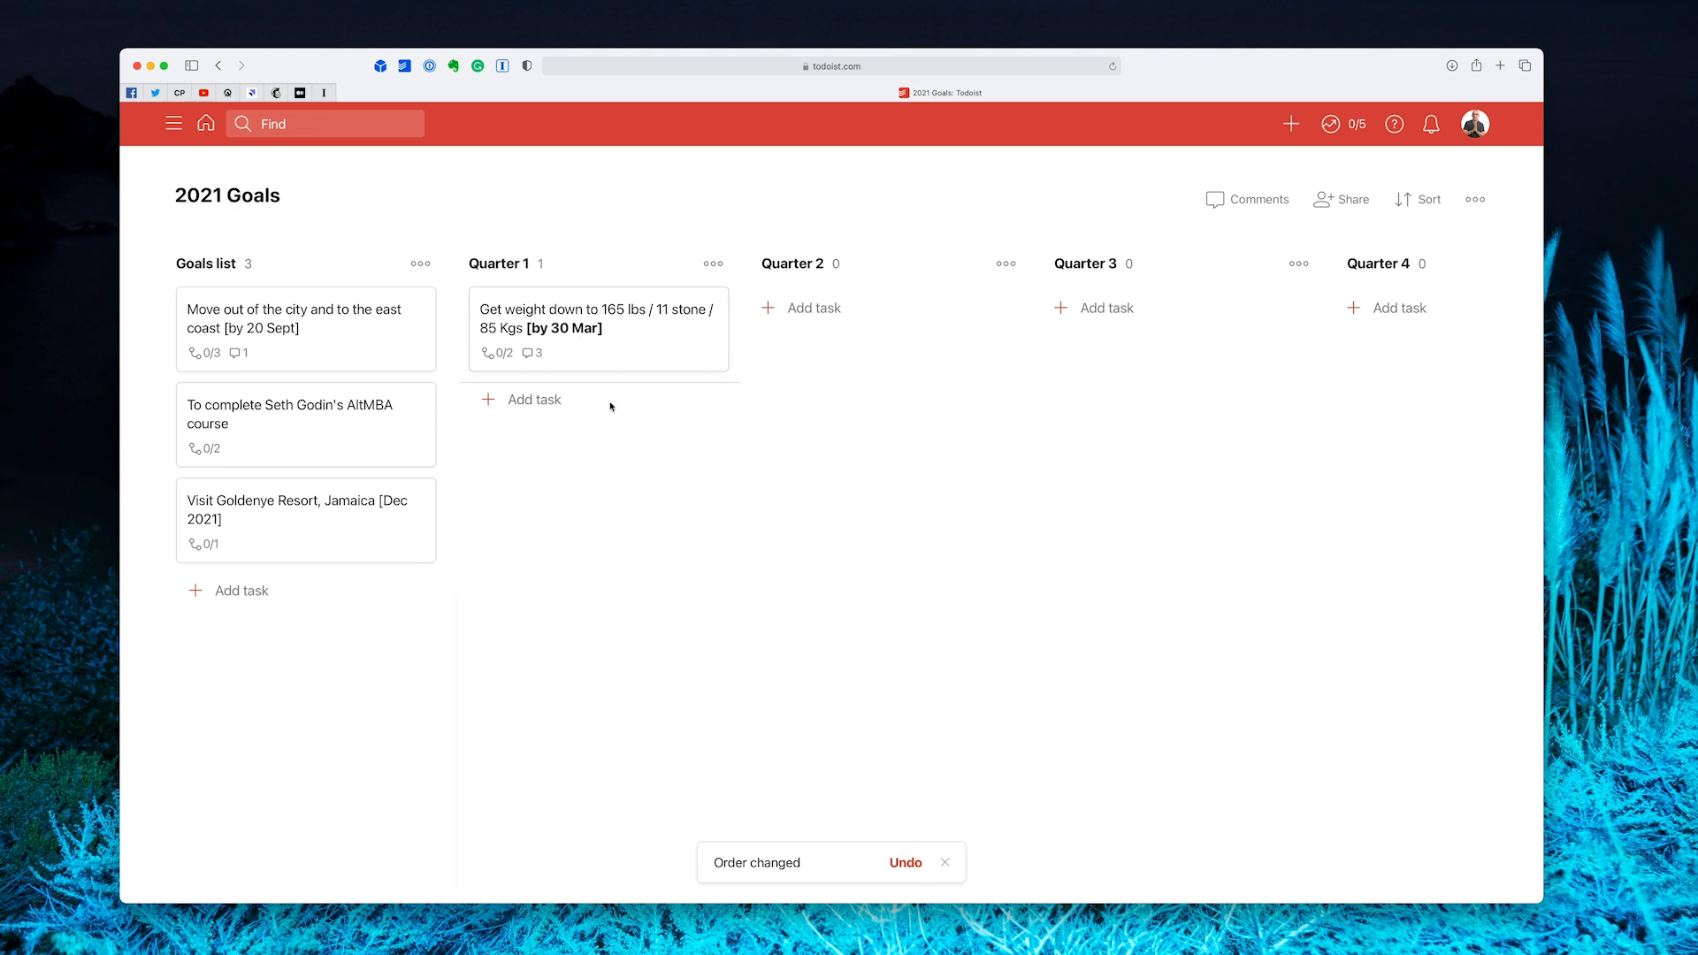
{"action": "left_click_drag", "start_coordinate": [255, 333], "coordinate": [1065, 324]}
{"action": "left_click_drag", "start_coordinate": [282, 332], "coordinate": [849, 341]}
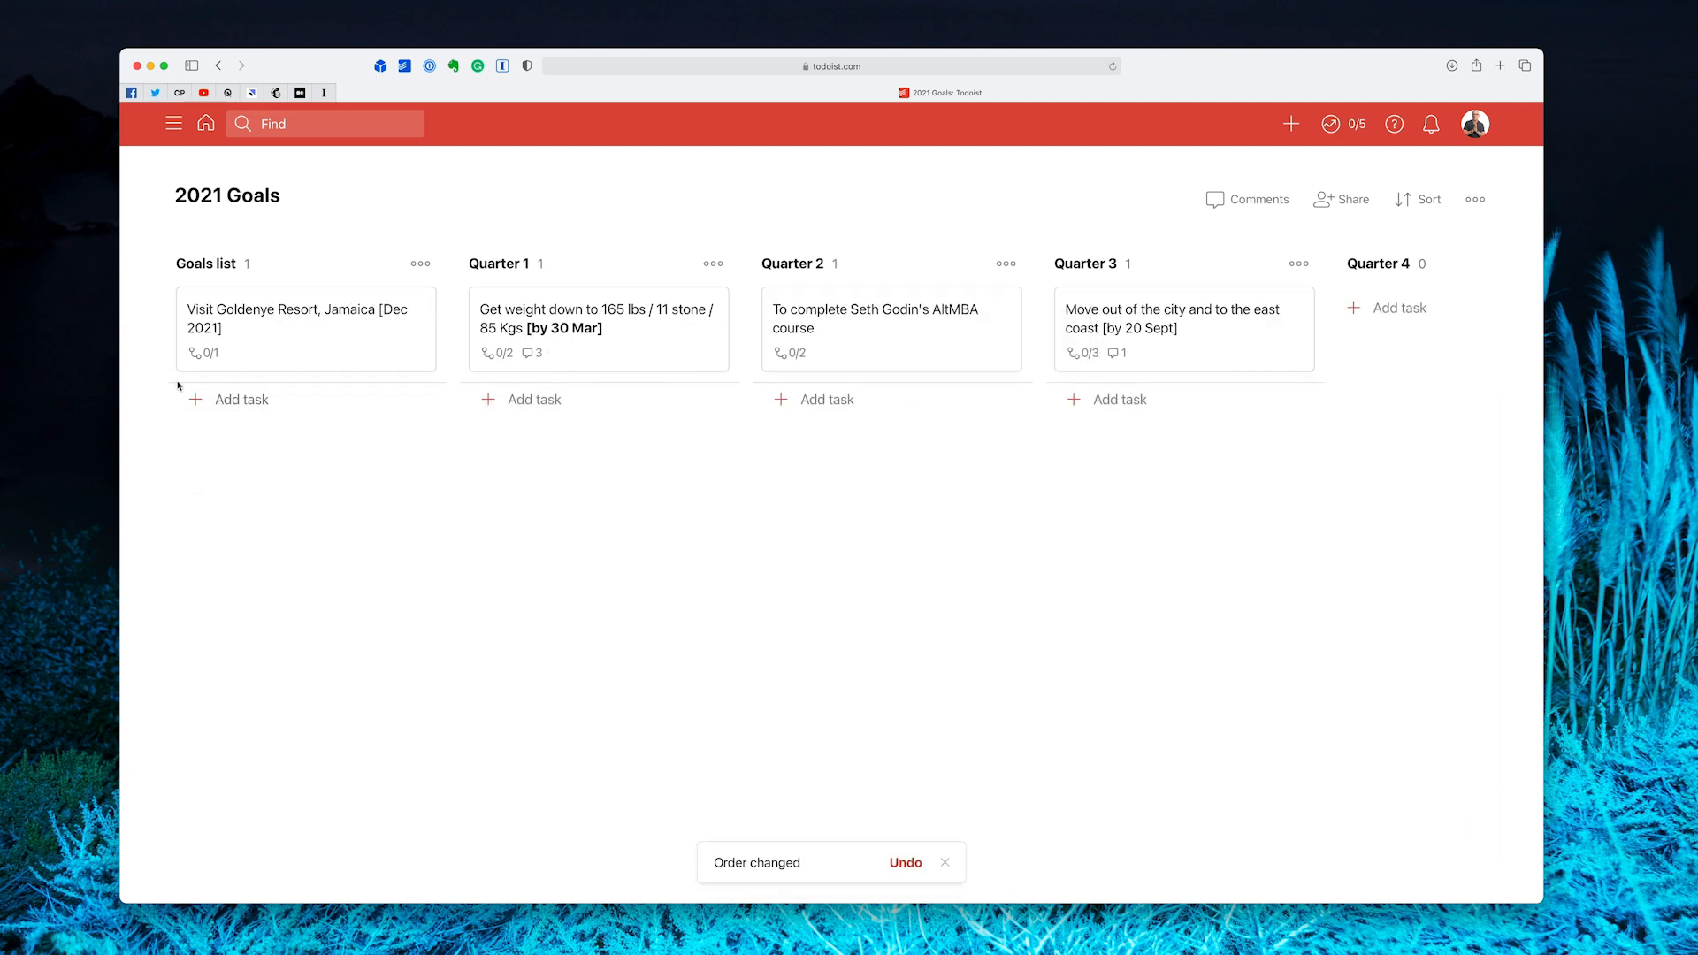
{"action": "left_click_drag", "start_coordinate": [305, 343], "coordinate": [1351, 390]}
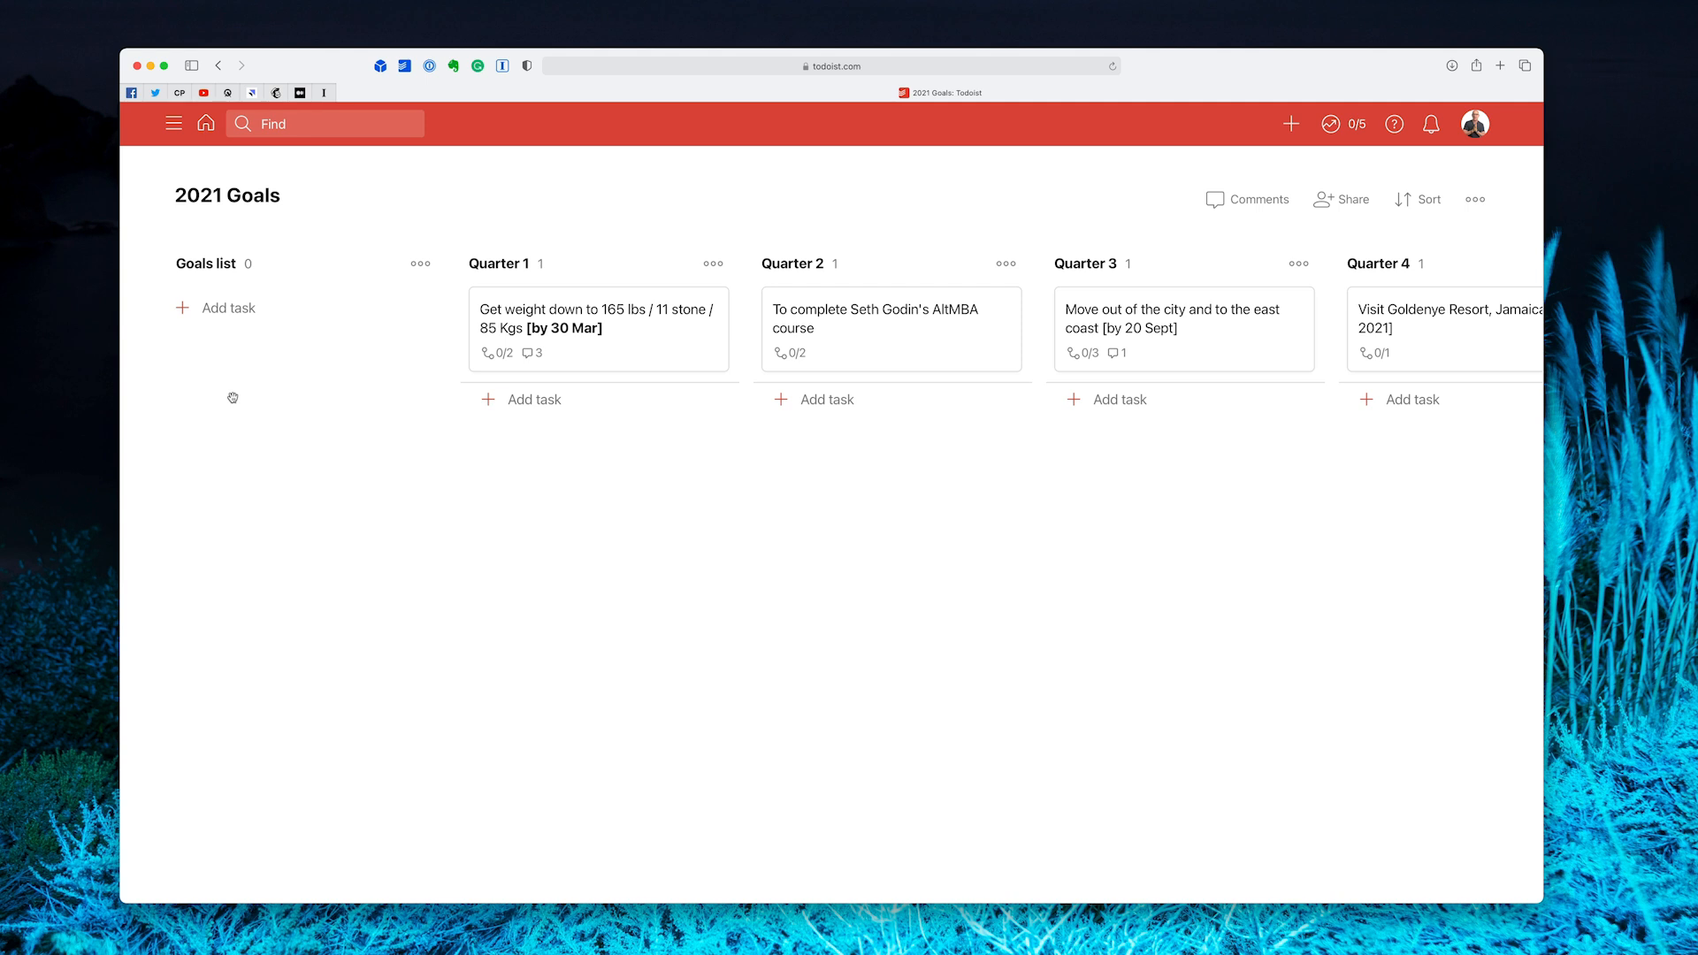
{"action": "scroll", "coordinate": [761, 399], "scroll_direction": "right", "scroll_amount": 3}
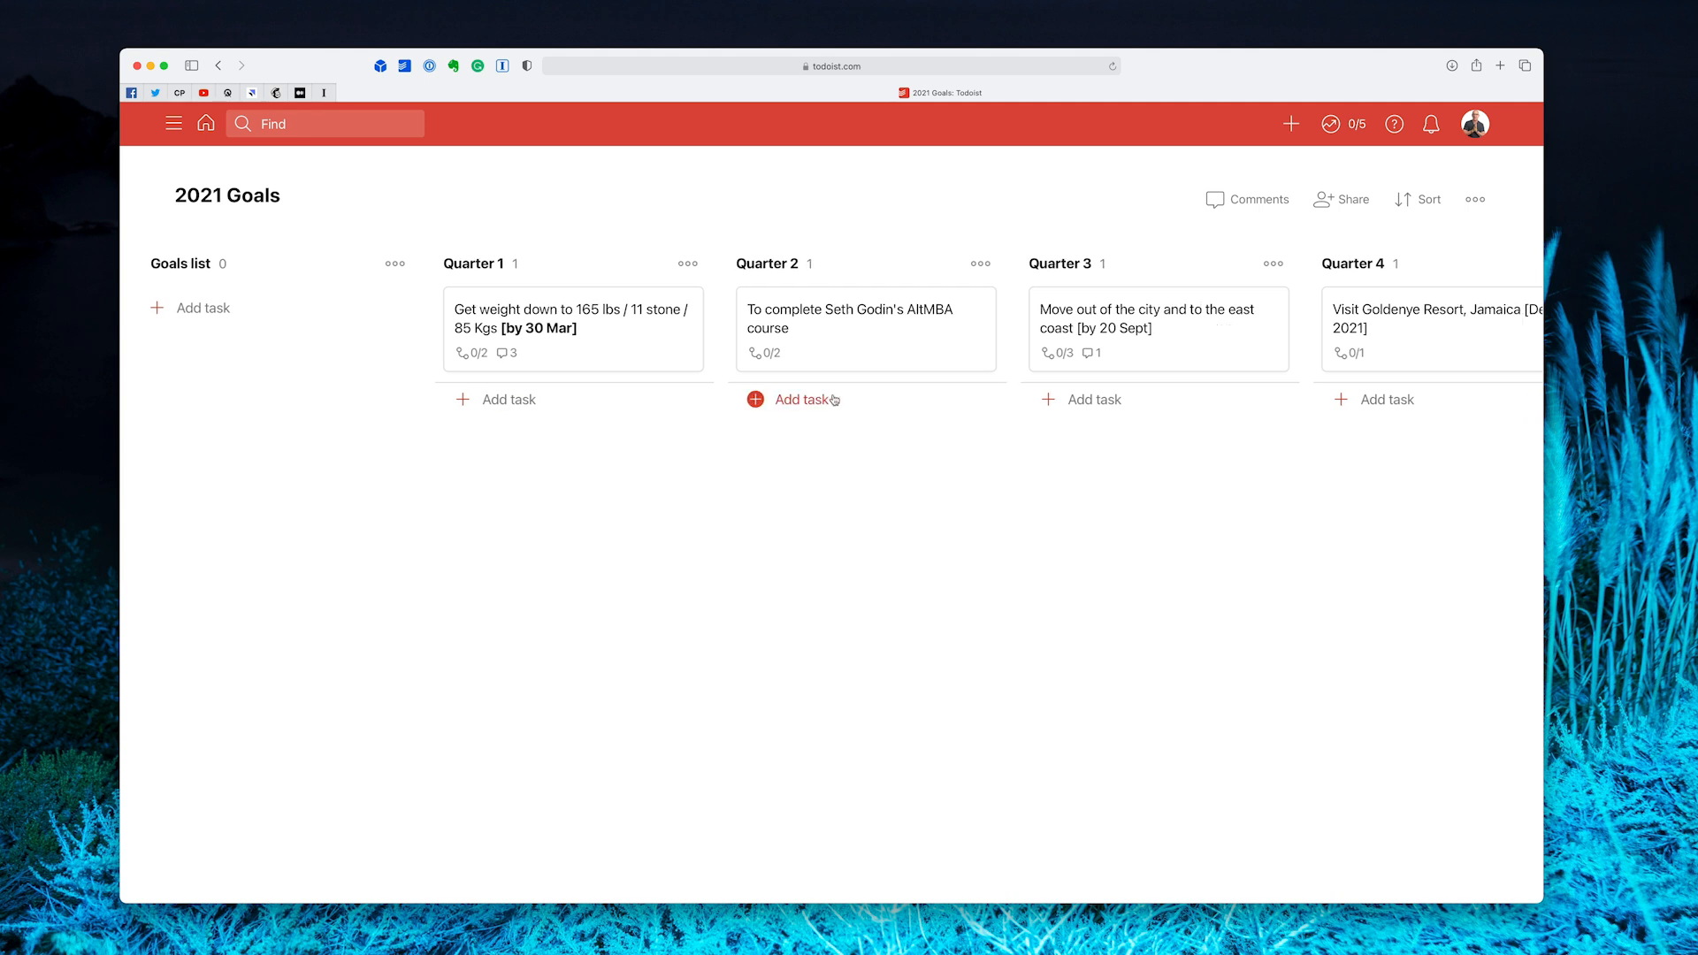
{"action": "scroll", "coordinate": [834, 400], "scroll_direction": "left", "scroll_amount": 1}
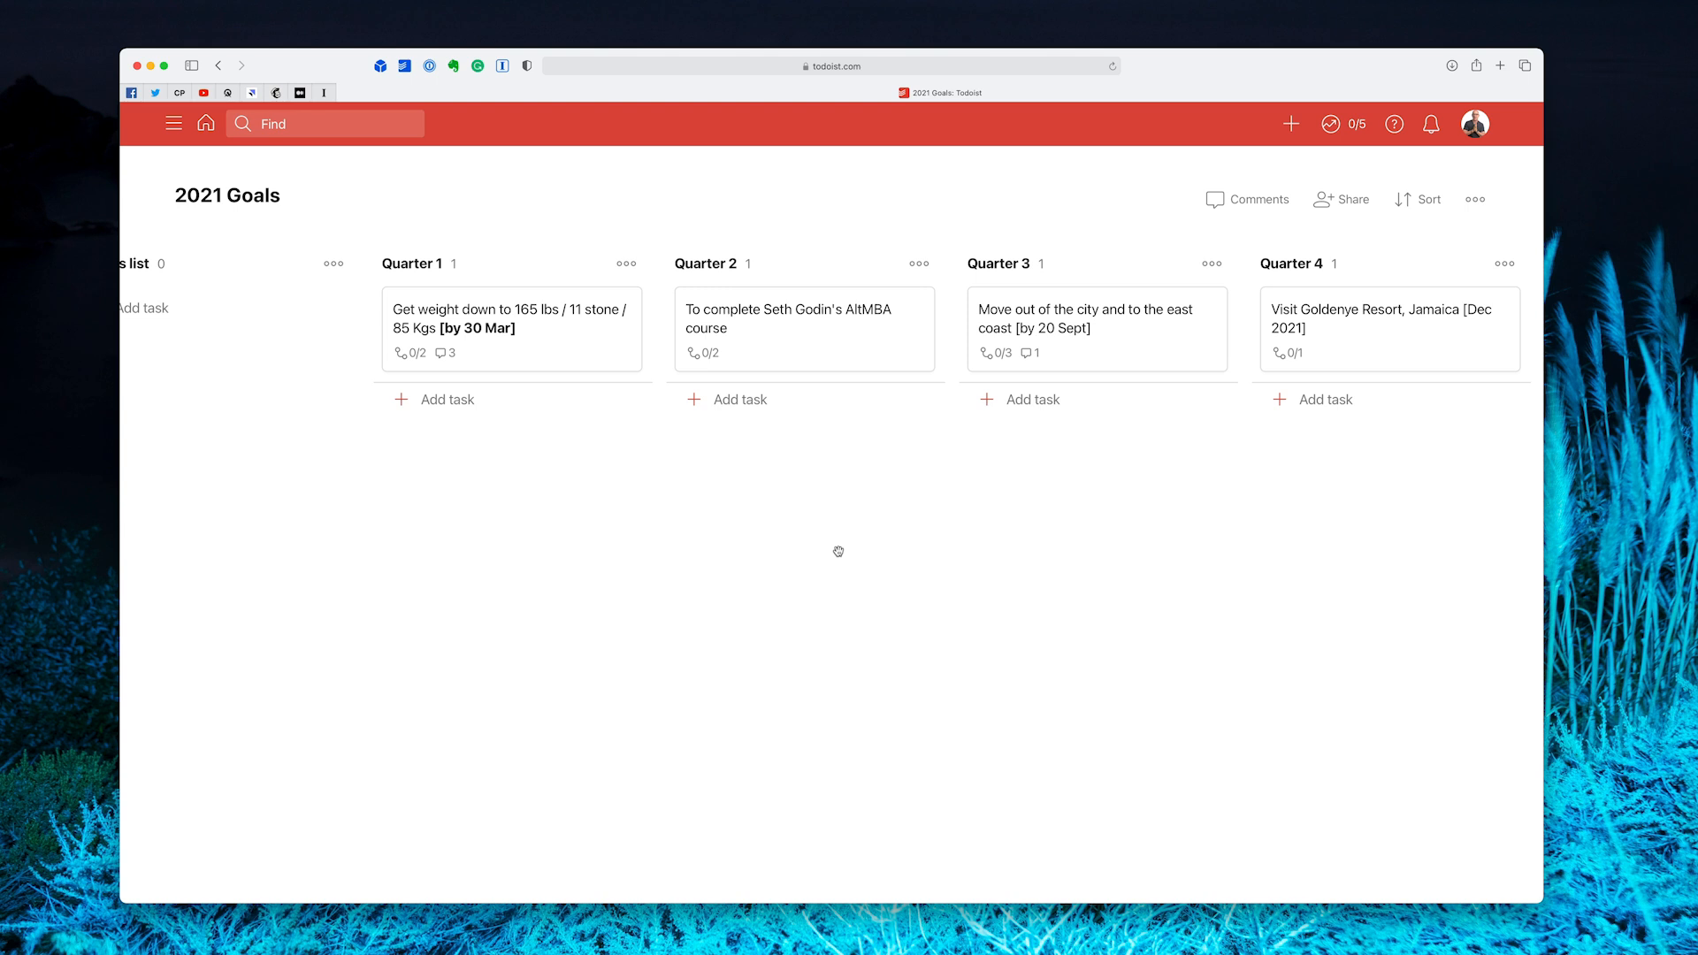
{"action": "key", "text": "super+shift+backslash"}
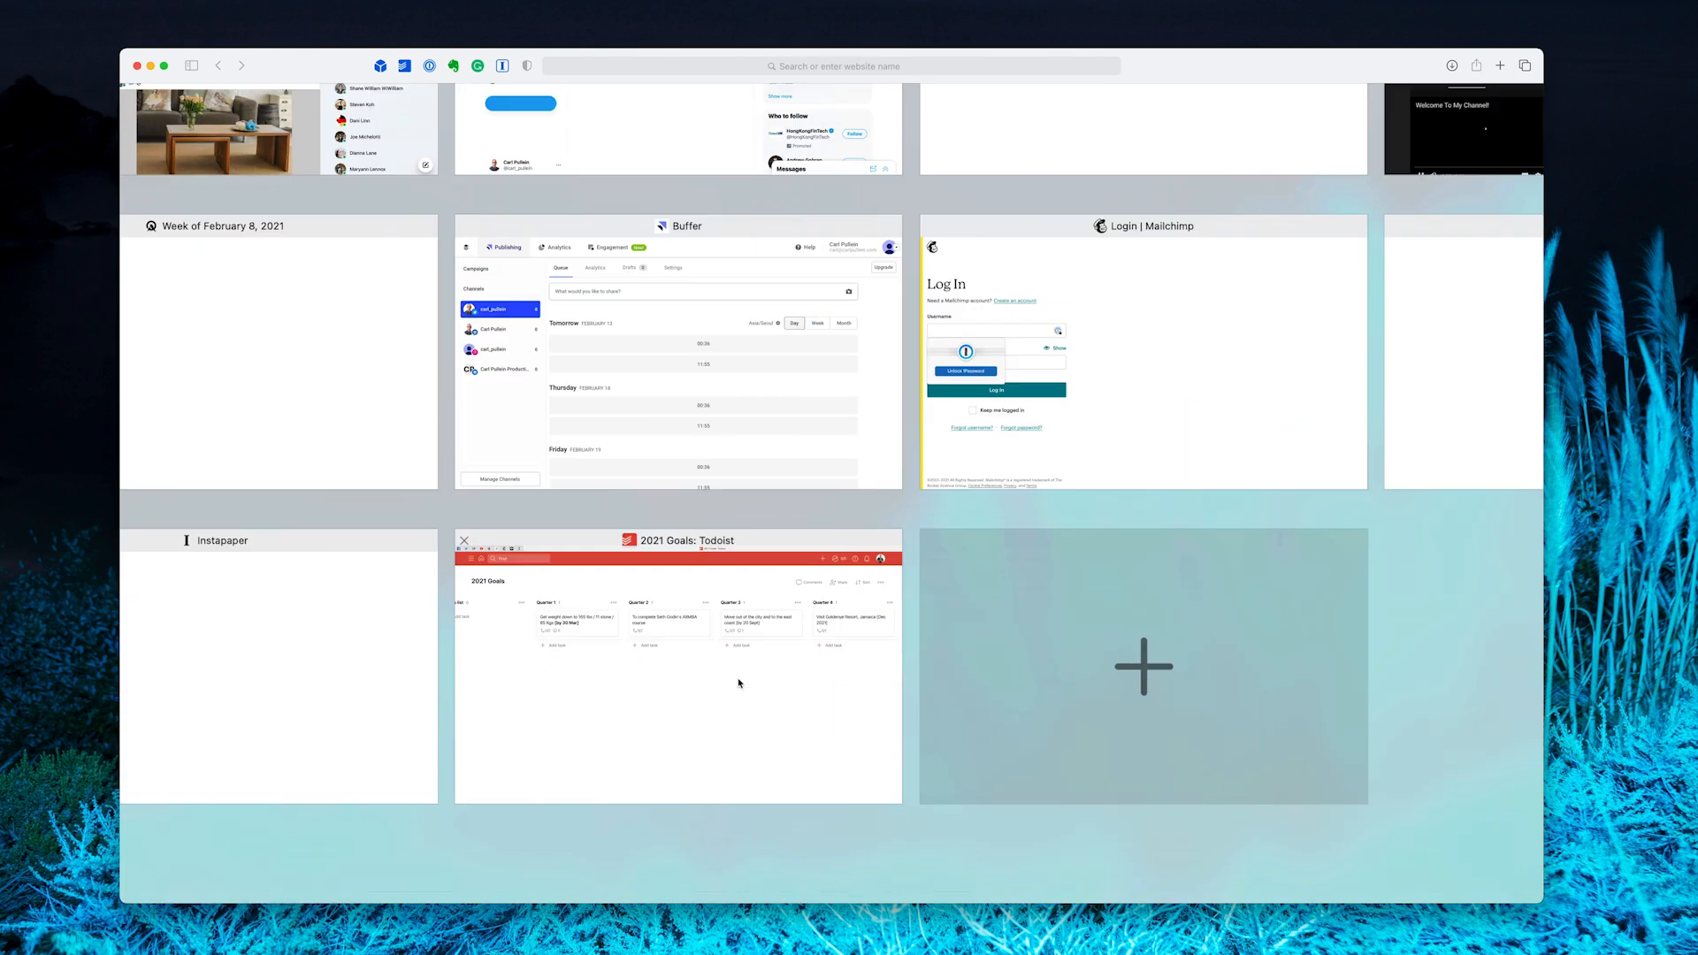
{"action": "left_click", "coordinate": [739, 683]}
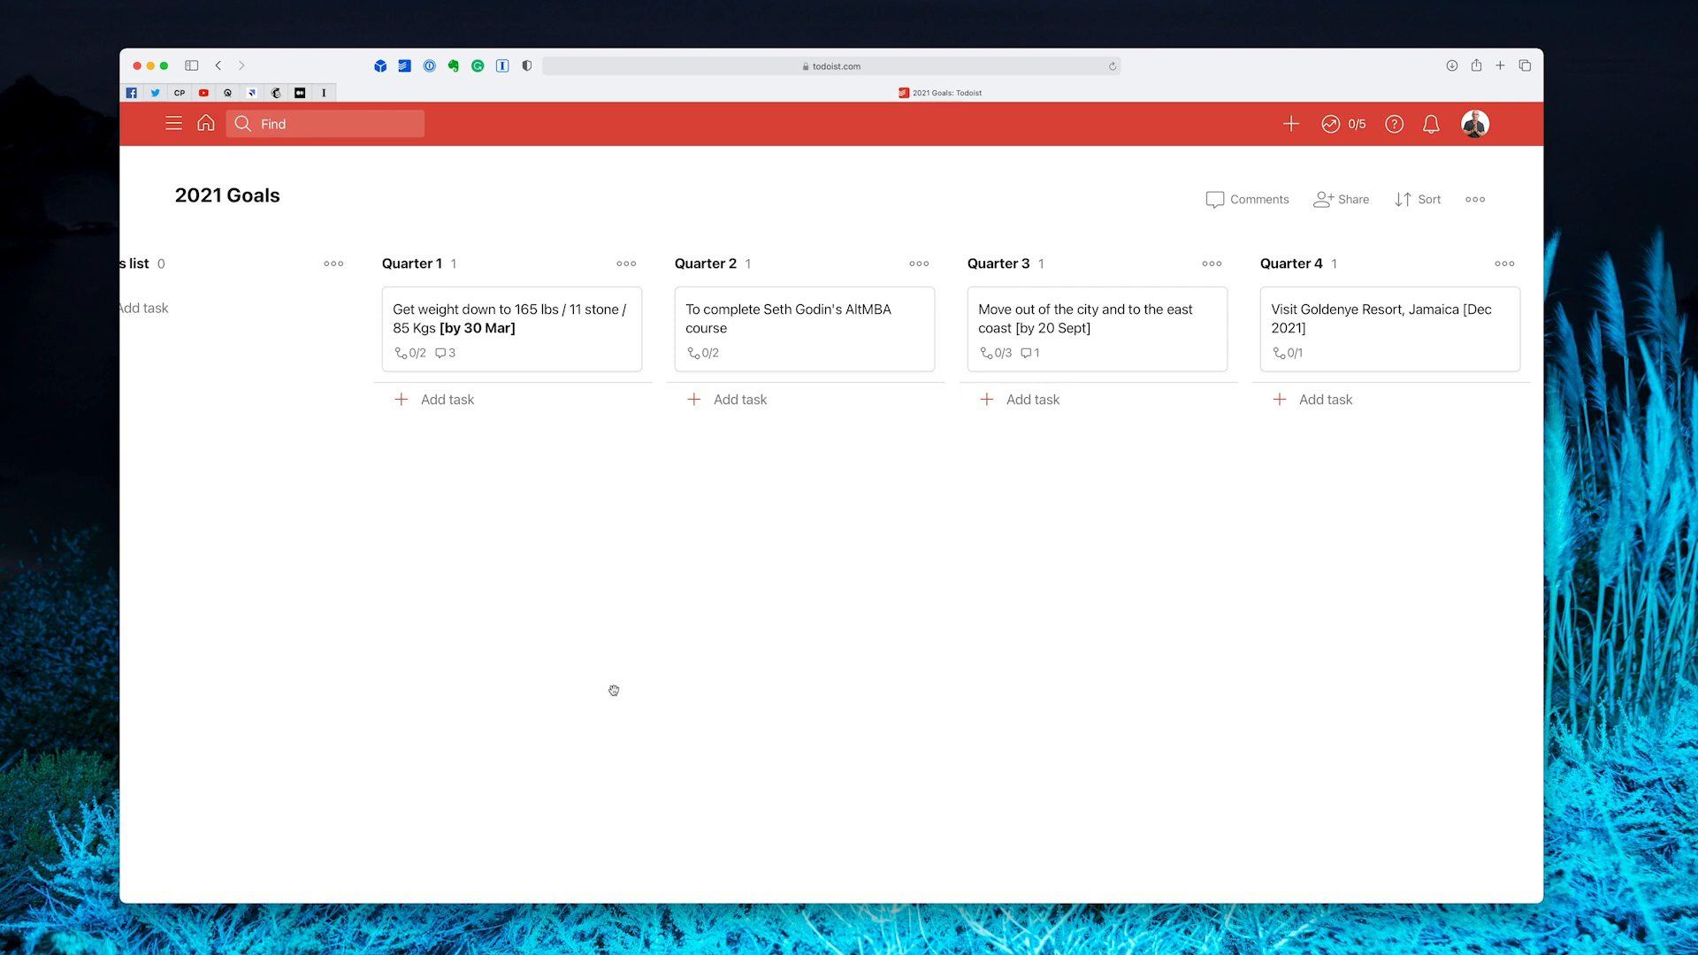
{"action": "scroll", "coordinate": [614, 690], "scroll_direction": "left", "scroll_amount": 2}
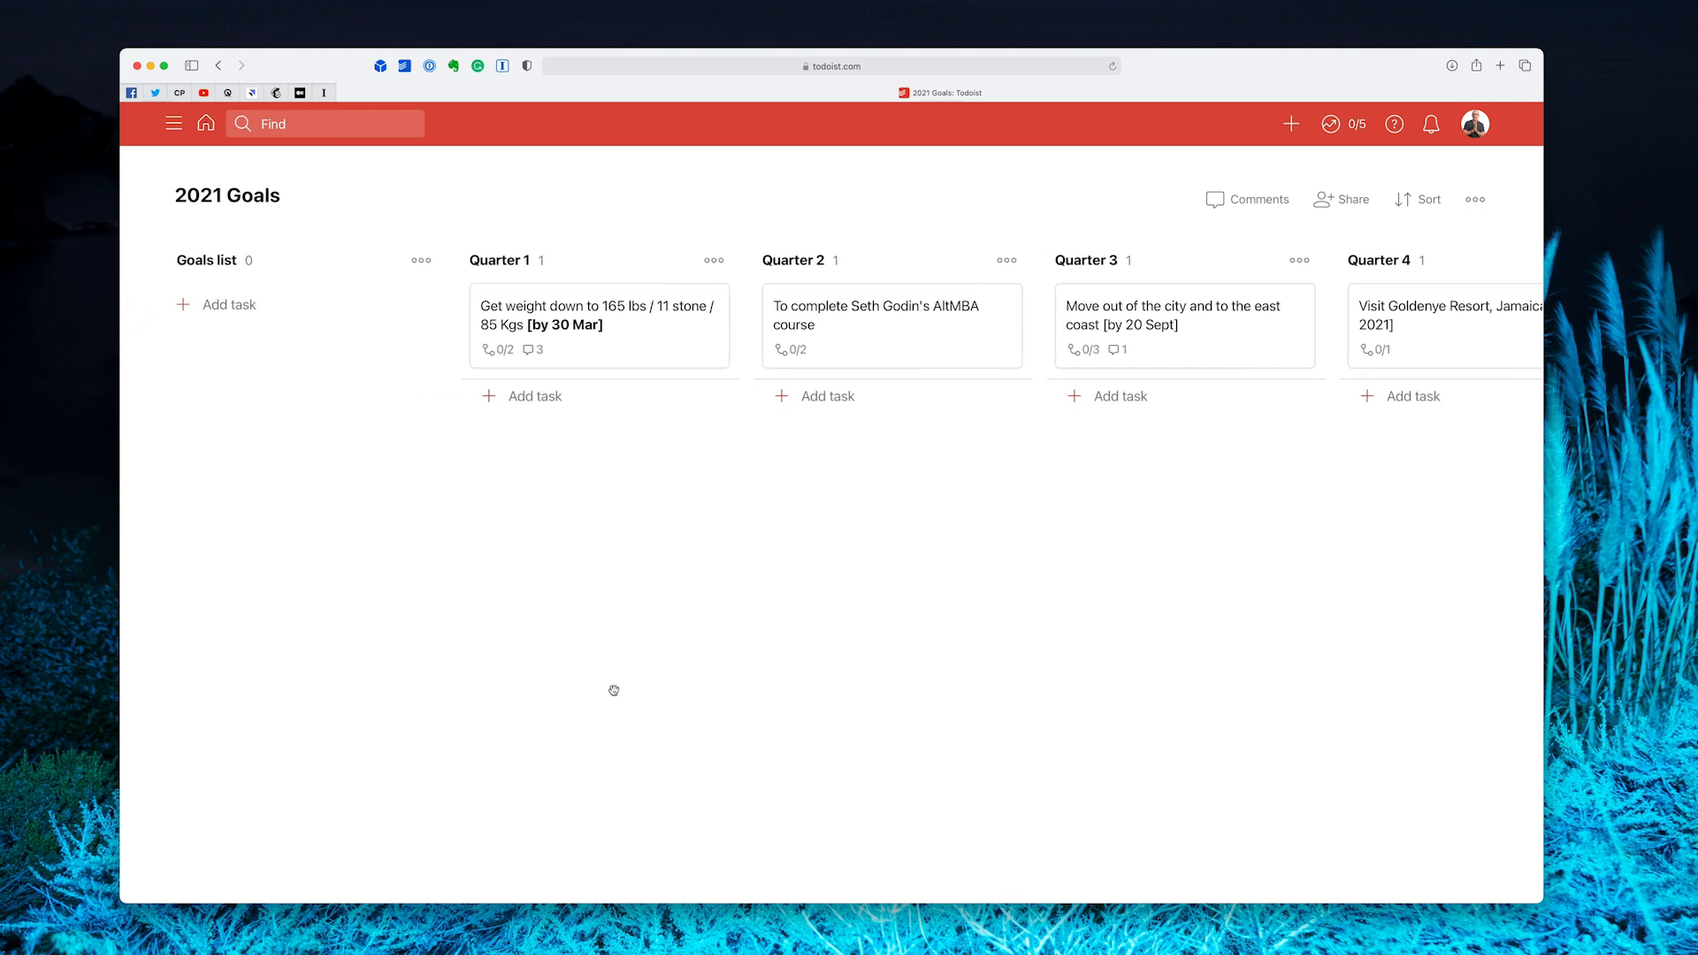